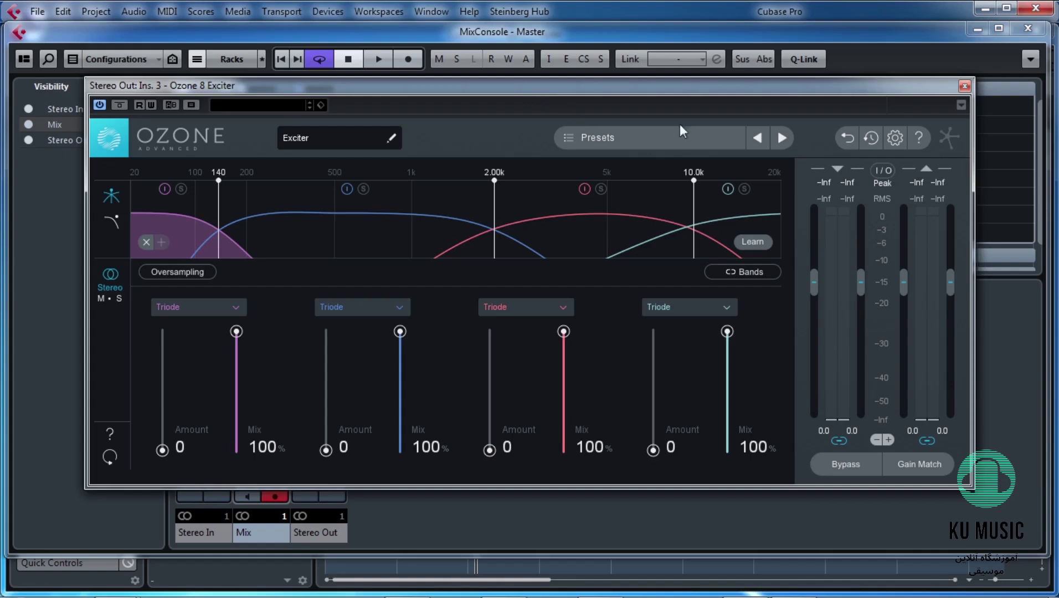
Step: Set the saturation mode of all four Exciter bands to Tube
{"action": "left_click", "coordinate": [672, 306]}
{"action": "left_click", "coordinate": [671, 378]}
{"action": "left_click", "coordinate": [515, 309]}
{"action": "left_click", "coordinate": [514, 381]}
{"action": "left_click", "coordinate": [345, 305]}
{"action": "left_click", "coordinate": [347, 379]}
{"action": "left_click", "coordinate": [198, 306]}
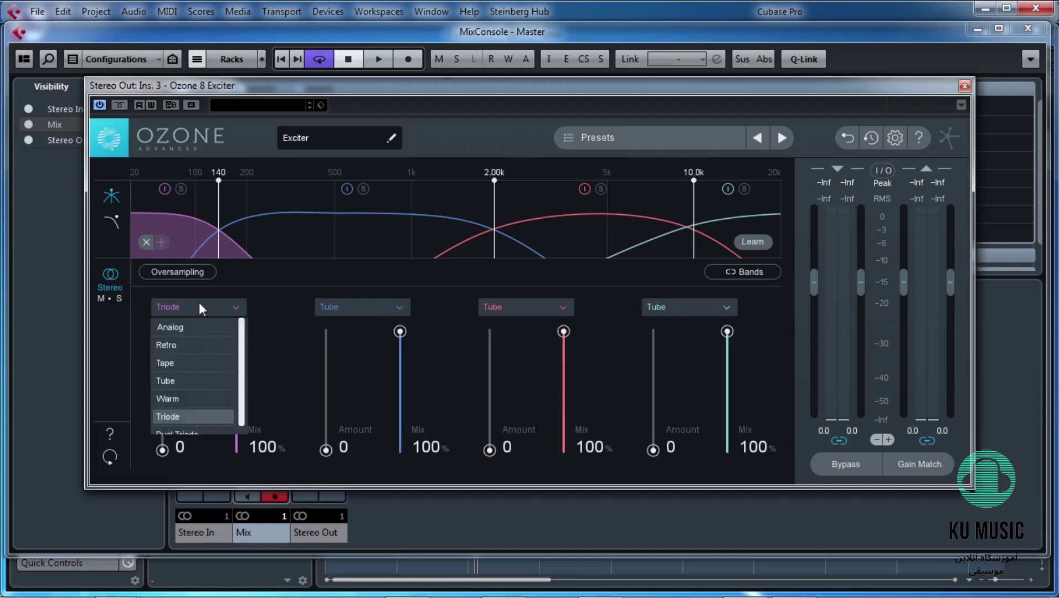
{"action": "left_click", "coordinate": [184, 379]}
Step: Switch the Exciter to mid/side processing and have Learn set the Mid channel's crossover frequencies during playback
{"action": "left_click", "coordinate": [111, 298]}
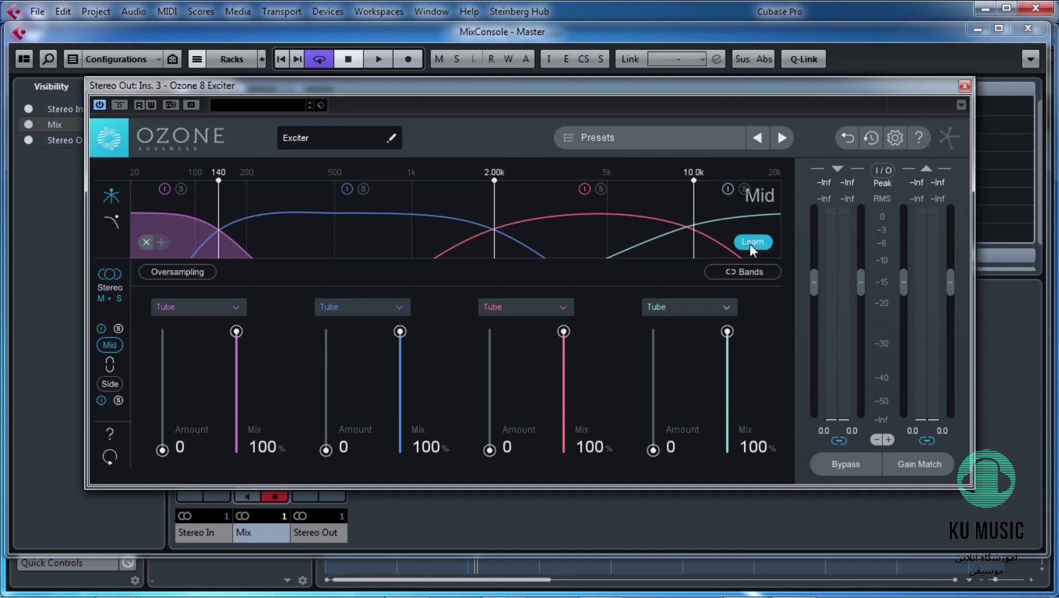
{"action": "key", "text": "space"}
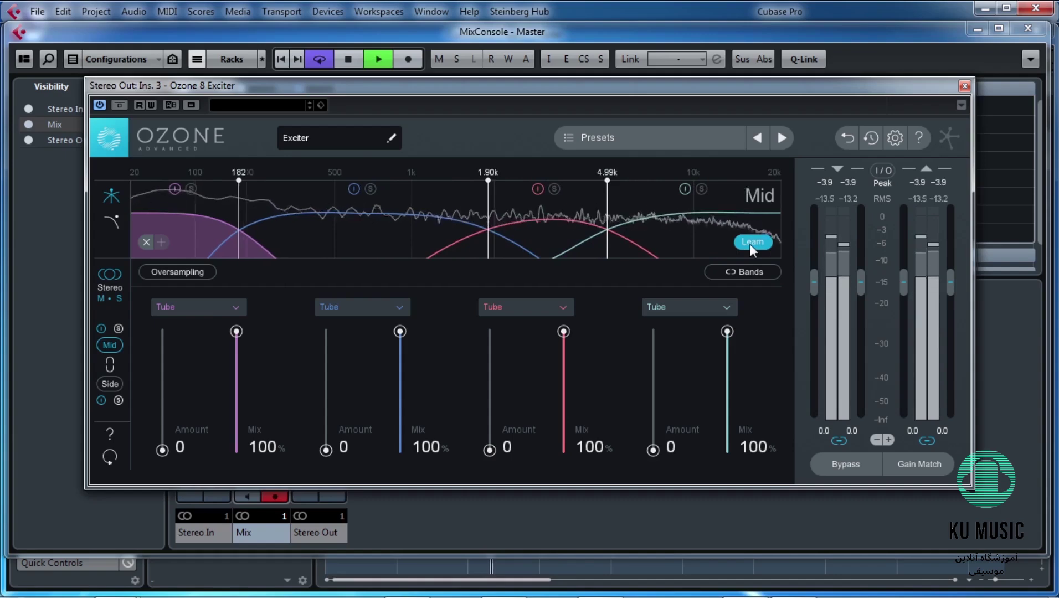
{"action": "left_click", "coordinate": [752, 242]}
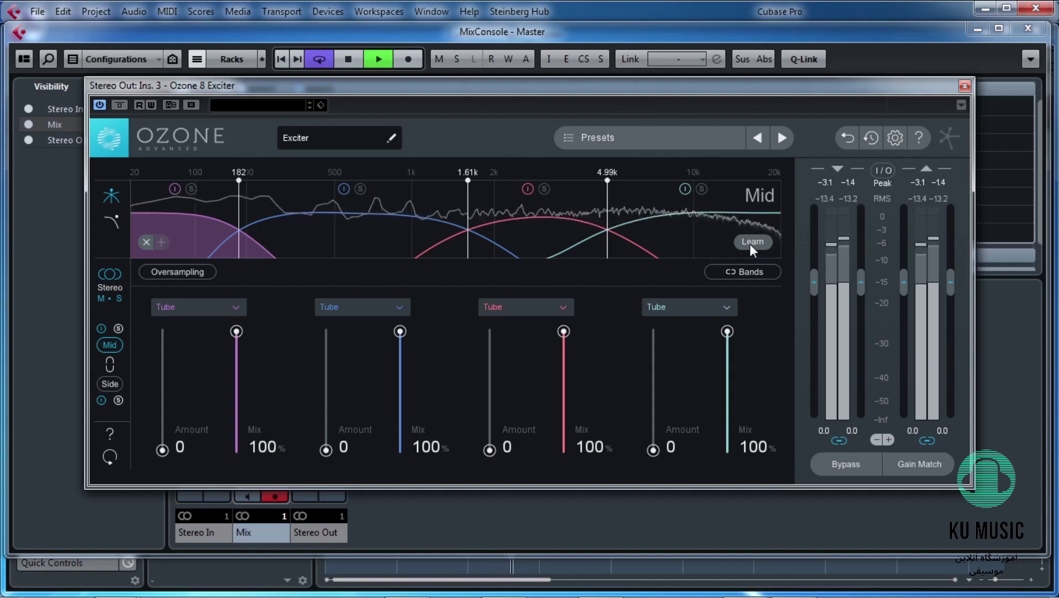
{"action": "key", "text": "space"}
Step: Compare the crossover display with the post-filter display, finishing on the post-filter curve
{"action": "left_click", "coordinate": [112, 221]}
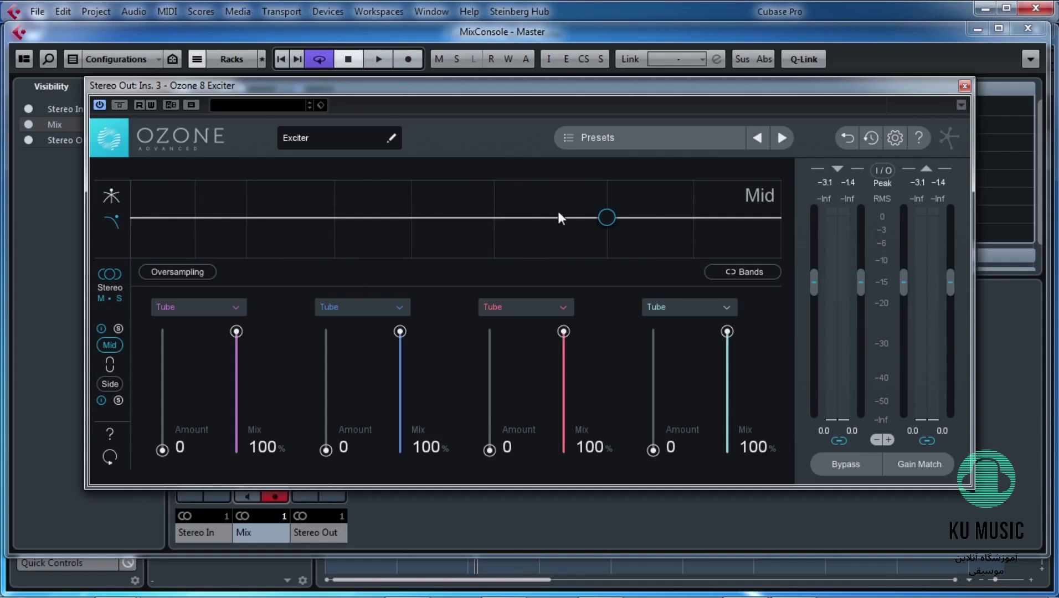
{"action": "left_click", "coordinate": [113, 196]}
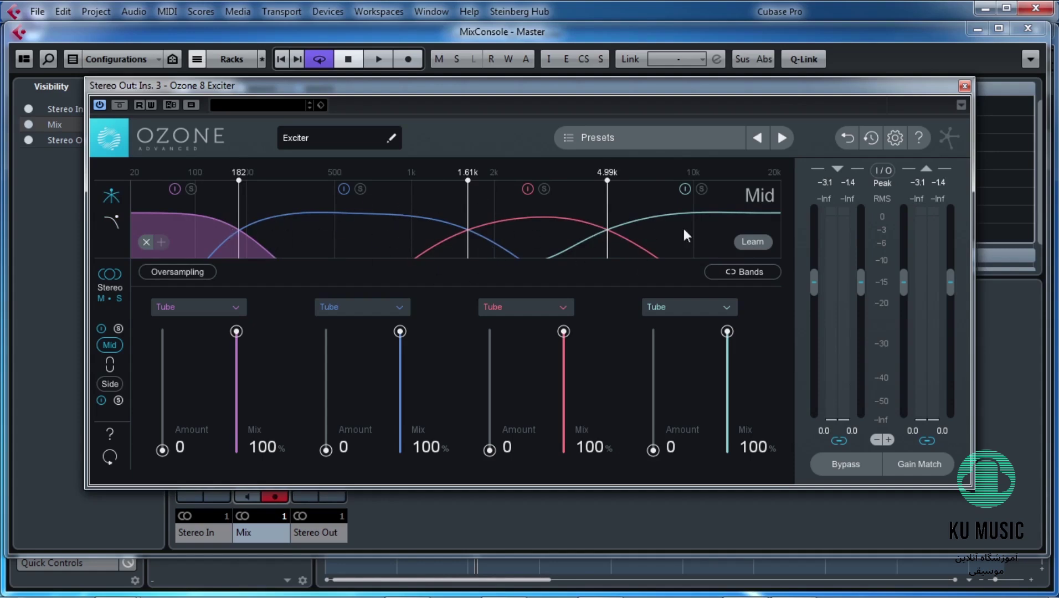
{"action": "left_click", "coordinate": [112, 221]}
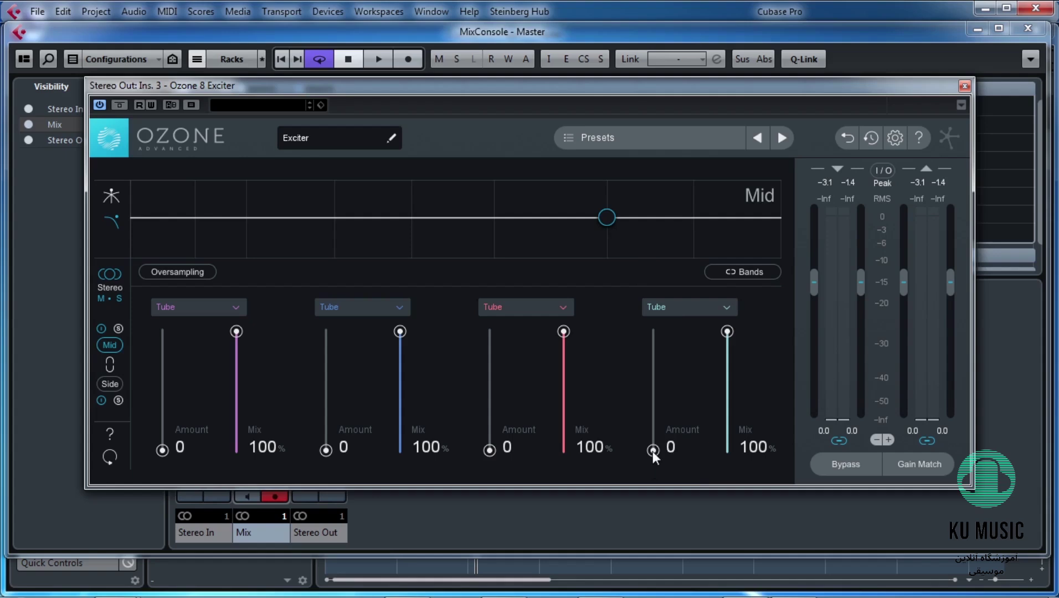
Step: Audition the Mid channel's highest band during playback with its Amount raised to about 9.8, 12.5 and 11.7
{"action": "key", "text": "space"}
{"action": "left_click_drag", "start_coordinate": [653, 451], "coordinate": [651, 372]}
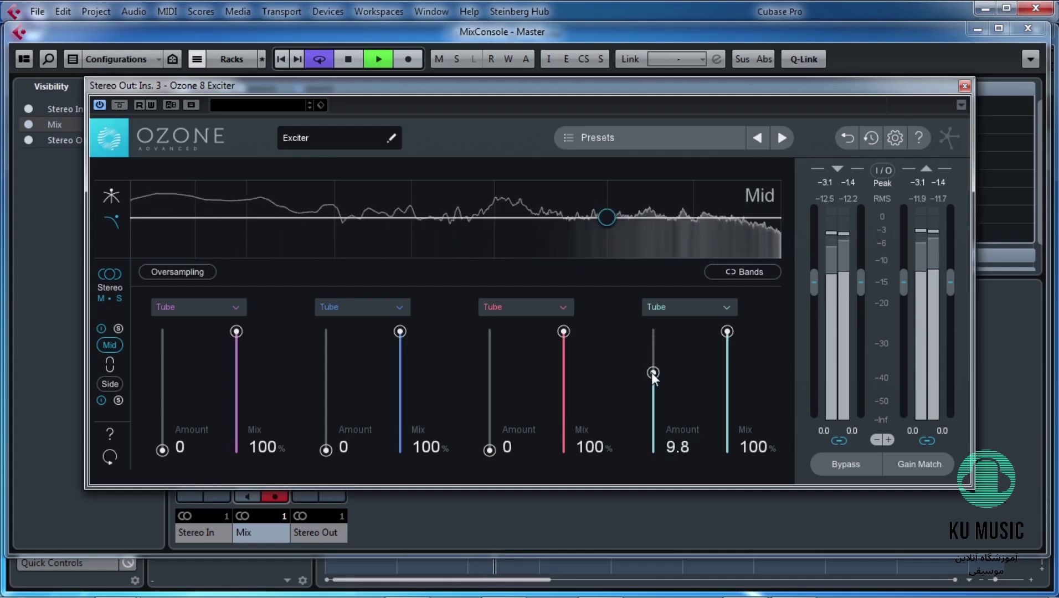
{"action": "key", "text": "space"}
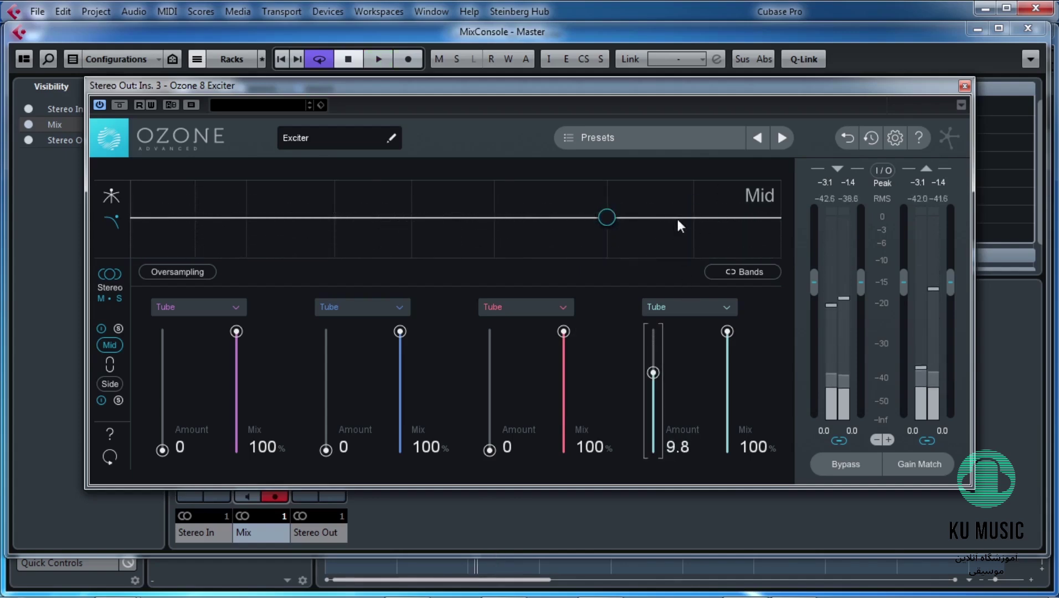
{"action": "left_click_drag", "start_coordinate": [653, 373], "coordinate": [662, 340]}
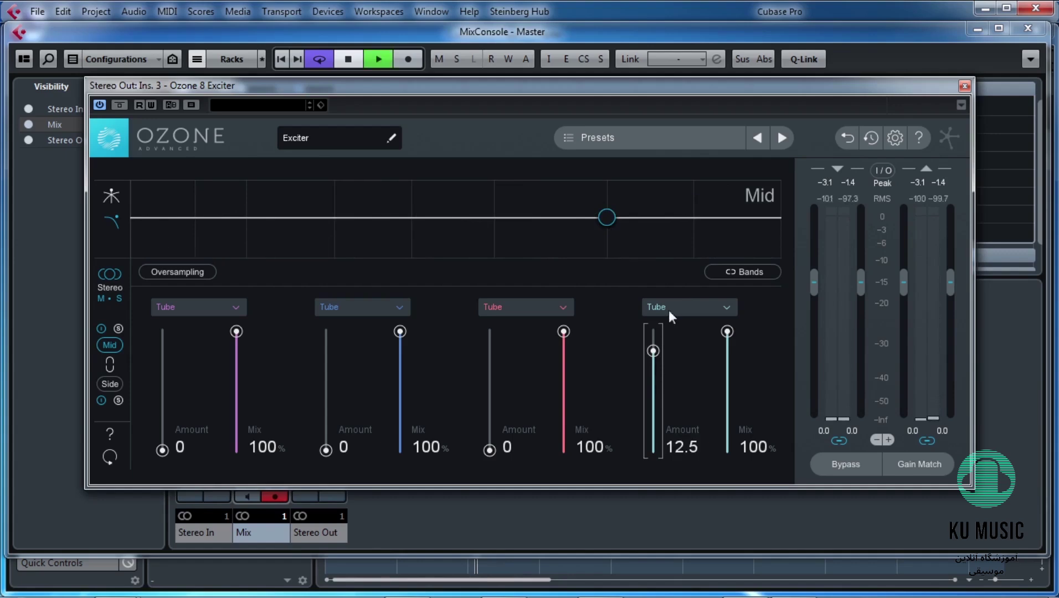
{"action": "key", "text": "space"}
{"action": "key", "text": "space"}
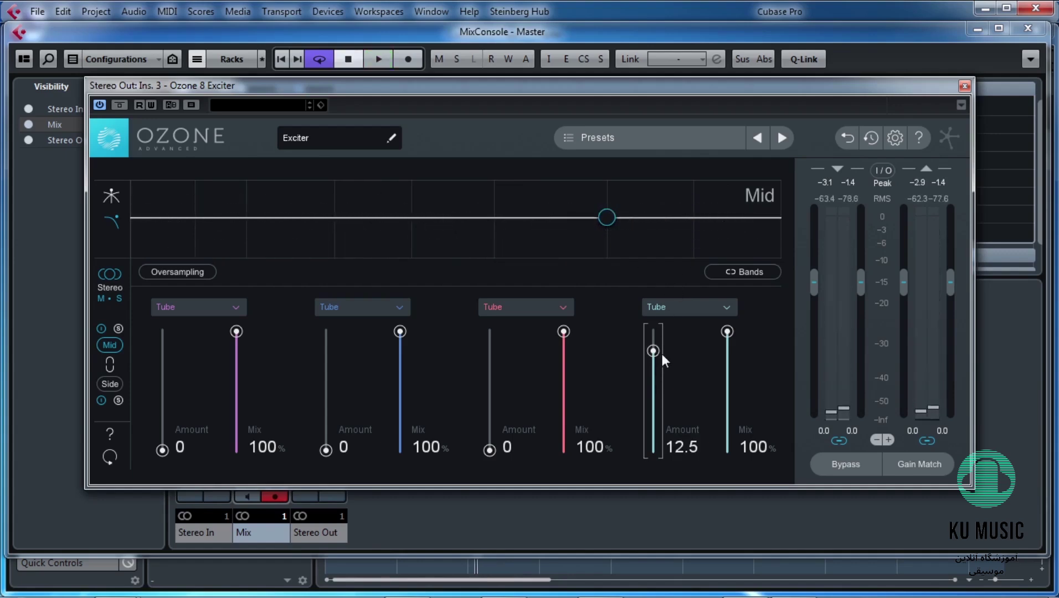
{"action": "left_click_drag", "start_coordinate": [654, 351], "coordinate": [652, 358]}
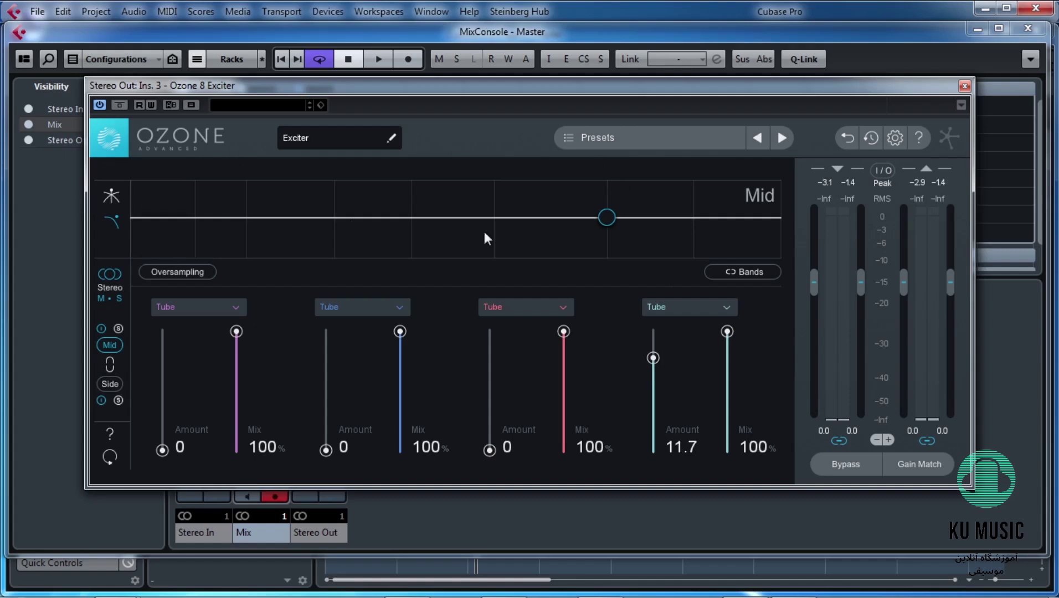
{"action": "left_click", "coordinate": [106, 196]}
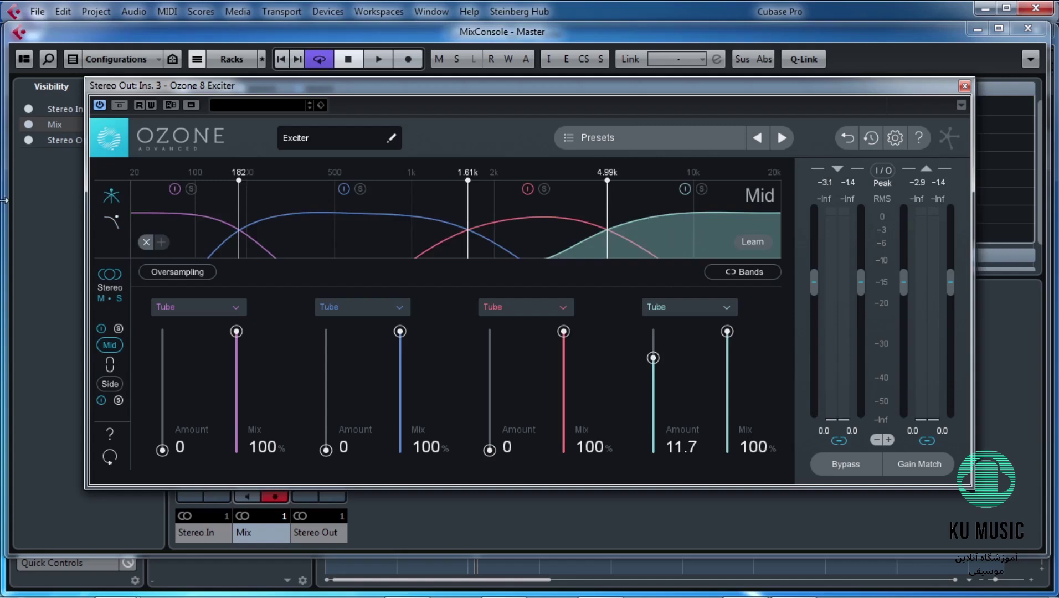
{"action": "left_click", "coordinate": [114, 221]}
Step: Tune the Mid channel's highest band by ear to an Amount of about 8.0 and a Mix of about 24.2%
{"action": "left_click_drag", "start_coordinate": [652, 361], "coordinate": [660, 421]}
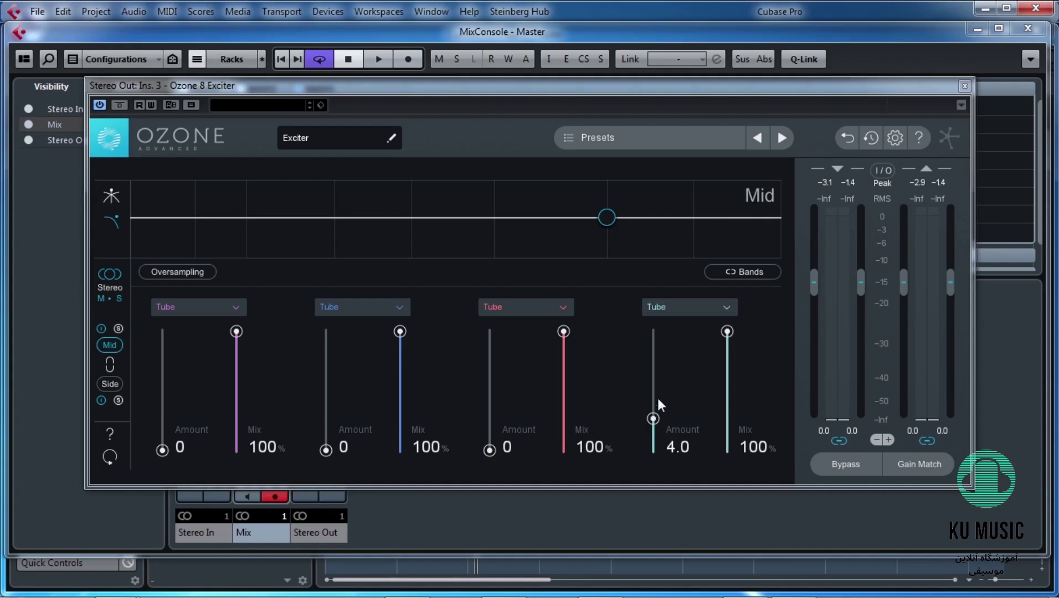
{"action": "left_click_drag", "start_coordinate": [726, 331], "coordinate": [727, 435]}
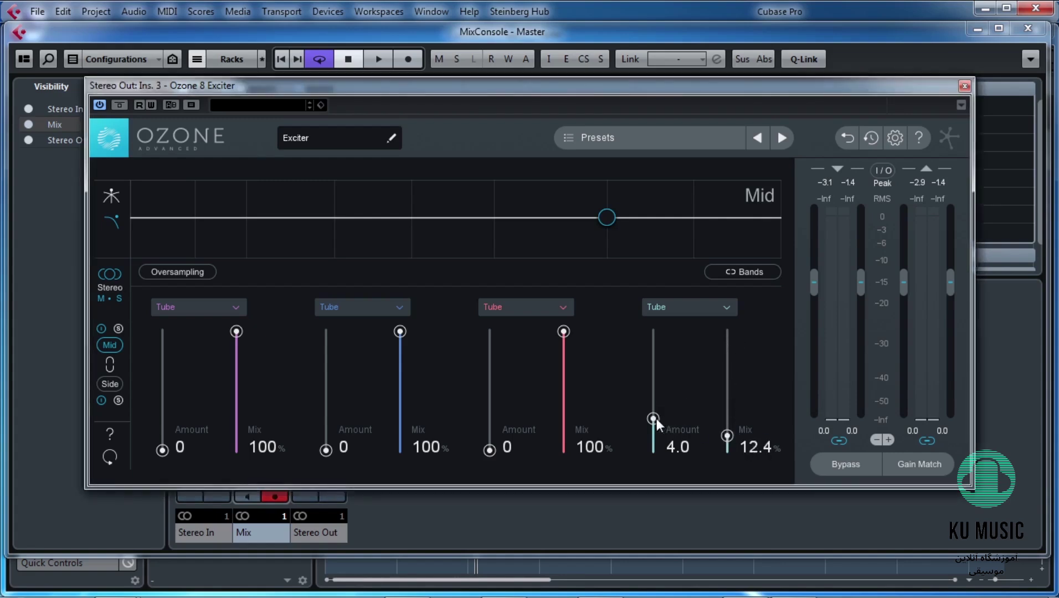
{"action": "key", "text": "space"}
{"action": "left_click_drag", "start_coordinate": [657, 418], "coordinate": [656, 394]}
{"action": "left_click_drag", "start_coordinate": [727, 435], "coordinate": [727, 418]}
{"action": "mouse_move", "coordinate": [652, 393]}
{"action": "left_mouse_down"}
{"action": "mouse_move", "coordinate": [656, 336]}
{"action": "mouse_move", "coordinate": [664, 389]}
{"action": "left_mouse_up"}
{"action": "key", "text": "space"}
{"action": "left_click_drag", "start_coordinate": [731, 422], "coordinate": [727, 421]}
{"action": "key", "text": "space"}
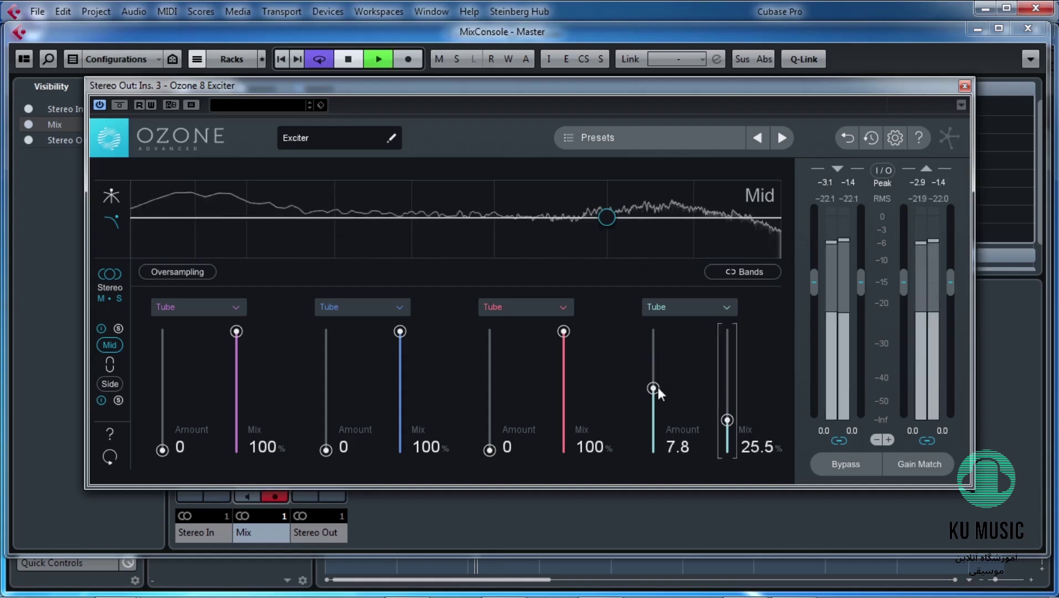
{"action": "left_click_drag", "start_coordinate": [657, 387], "coordinate": [654, 391]}
{"action": "left_click_drag", "start_coordinate": [725, 418], "coordinate": [718, 419]}
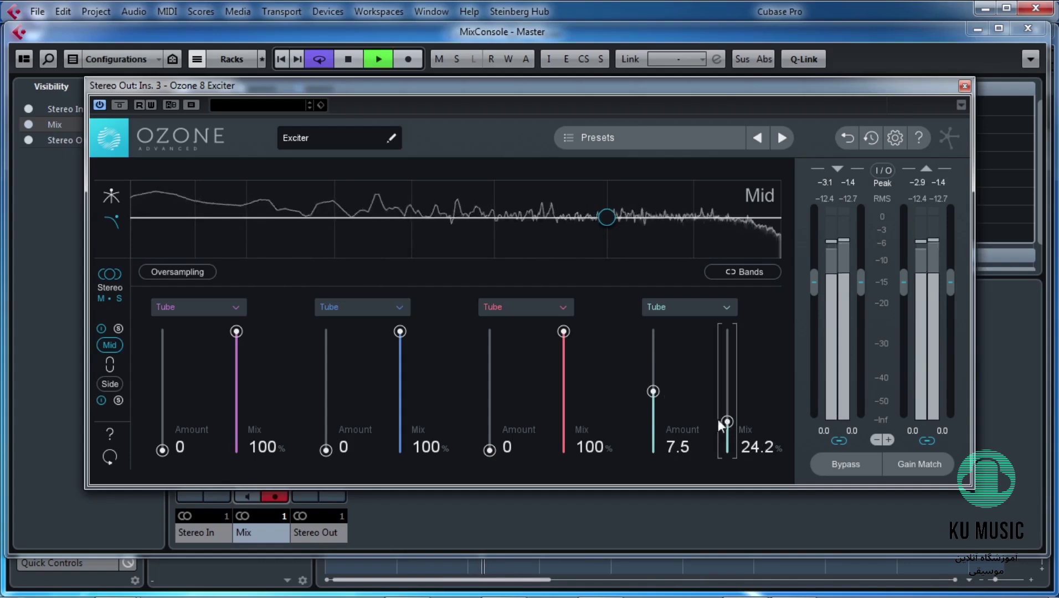
{"action": "left_click_drag", "start_coordinate": [652, 390], "coordinate": [653, 385]}
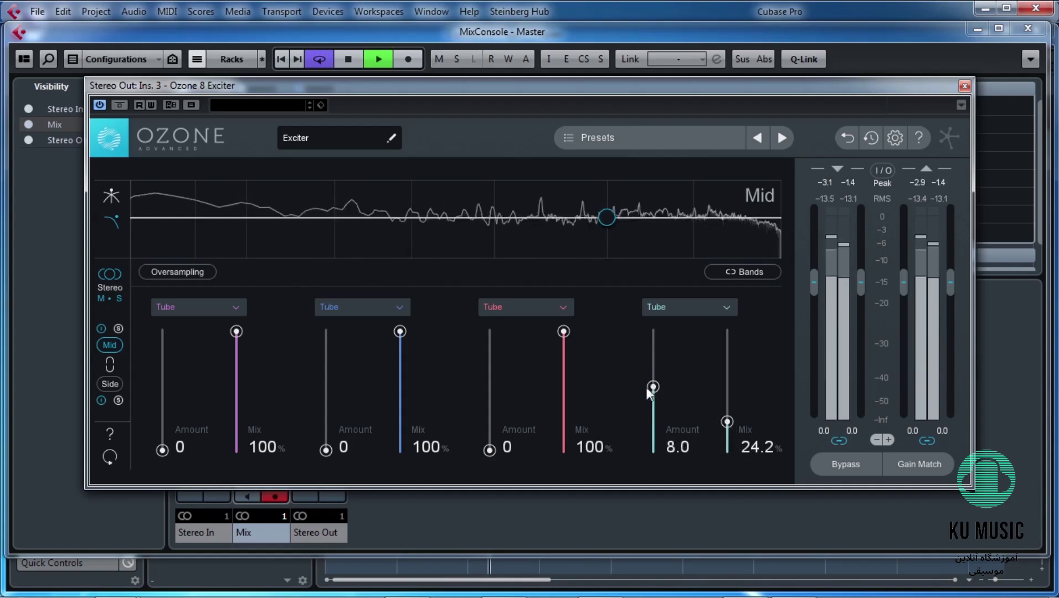
Step: Set the Mid channel's third band to an Amount of about 5.1 and a Mix of about 17.0%
{"action": "left_click_drag", "start_coordinate": [490, 449], "coordinate": [490, 415]}
{"action": "left_click_drag", "start_coordinate": [565, 333], "coordinate": [567, 436]}
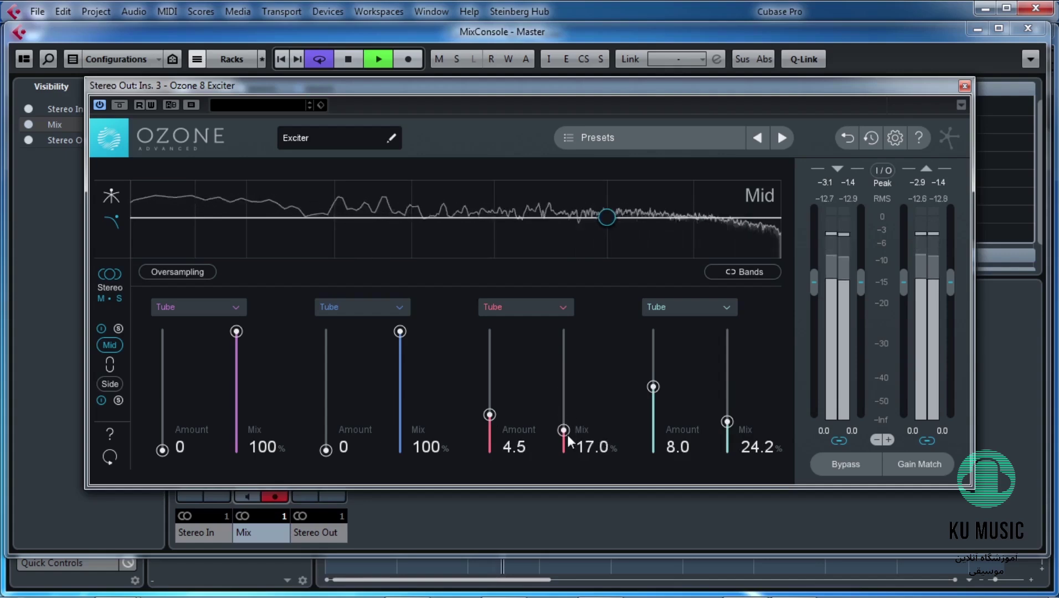
{"action": "left_click_drag", "start_coordinate": [490, 416], "coordinate": [490, 412]}
Step: Set the Mid channel's second band to an Amount of about 2.8 and a Mix of about 10.5%
{"action": "left_click_drag", "start_coordinate": [399, 332], "coordinate": [401, 405]}
{"action": "left_click_drag", "start_coordinate": [325, 450], "coordinate": [326, 422]}
{"action": "left_click_drag", "start_coordinate": [399, 403], "coordinate": [398, 437]}
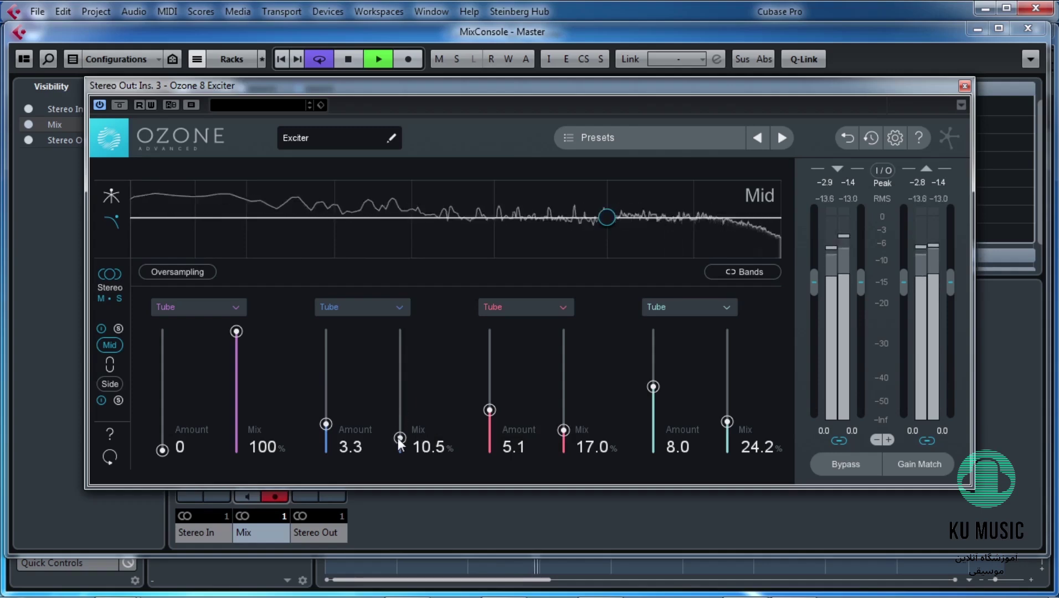
{"action": "left_click_drag", "start_coordinate": [332, 425], "coordinate": [331, 428]}
Step: Set the Mid channel's lowest band to Amount 5.4 and Mix 13.7%, and reduce its highest band to Amount 7.0 and Mix 23.5%
{"action": "left_click_drag", "start_coordinate": [164, 448], "coordinate": [168, 377]}
{"action": "left_click_drag", "start_coordinate": [236, 331], "coordinate": [235, 422]}
{"action": "left_click_drag", "start_coordinate": [160, 374], "coordinate": [161, 394]}
{"action": "left_click_drag", "start_coordinate": [236, 424], "coordinate": [235, 432]}
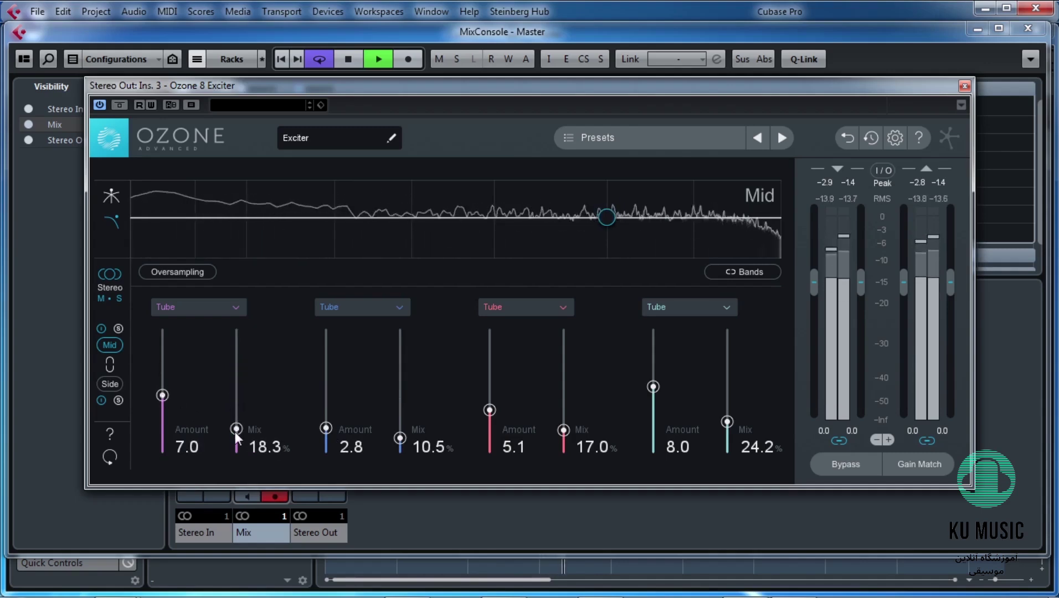
{"action": "left_click_drag", "start_coordinate": [158, 396], "coordinate": [159, 407]}
{"action": "left_click_drag", "start_coordinate": [236, 428], "coordinate": [237, 441]}
{"action": "left_click_drag", "start_coordinate": [651, 387], "coordinate": [649, 398]}
{"action": "left_click_drag", "start_coordinate": [730, 424], "coordinate": [728, 427]}
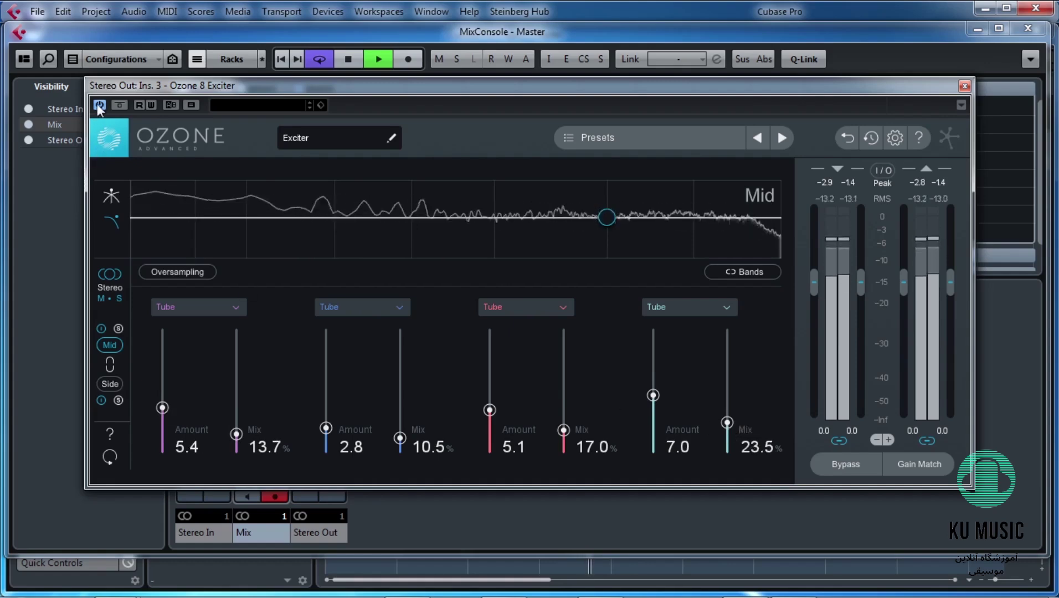
Step: Compare the mix during playback with the Exciter deactivated and reactivated
{"action": "key", "text": "space"}
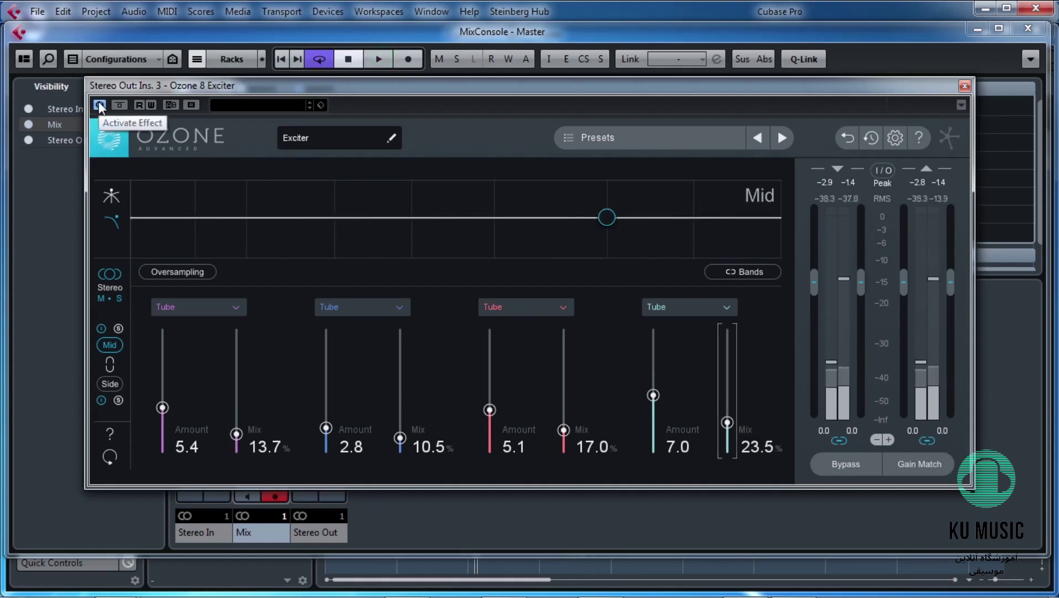
{"action": "key", "text": "space"}
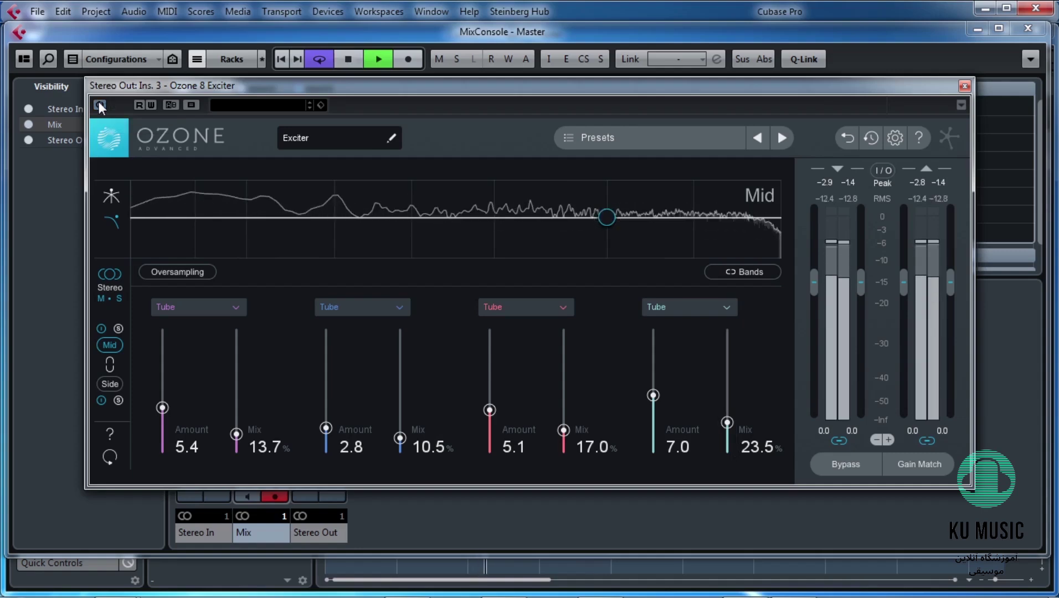
{"action": "left_click", "coordinate": [100, 105]}
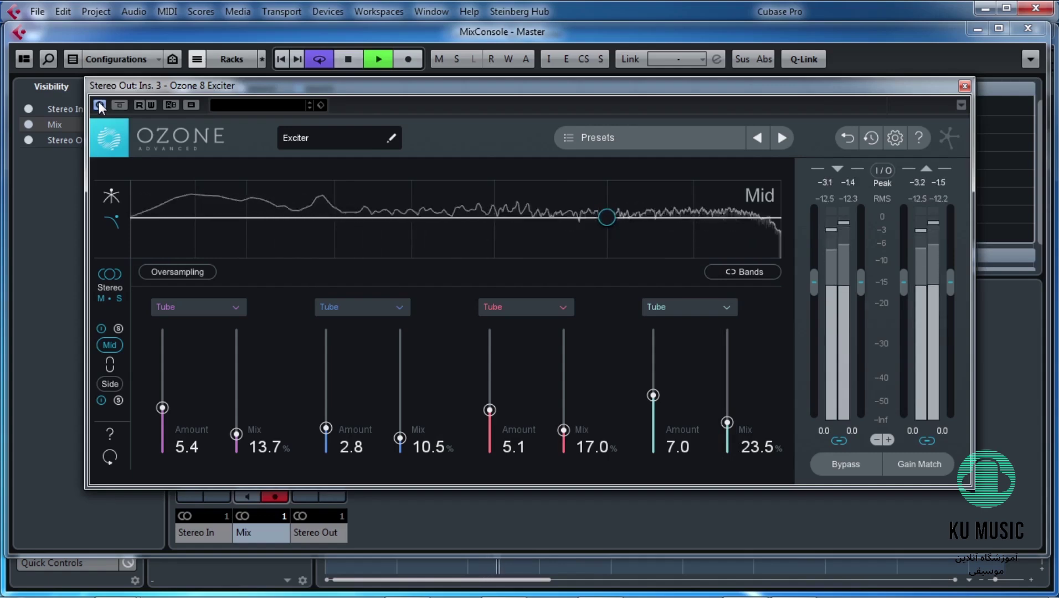
Step: Lower the Mid channel's Amounts to about 5.7 for the highest band, 4.5 for the third and 5.2 for the lowest
{"action": "left_click_drag", "start_coordinate": [652, 396], "coordinate": [653, 412]}
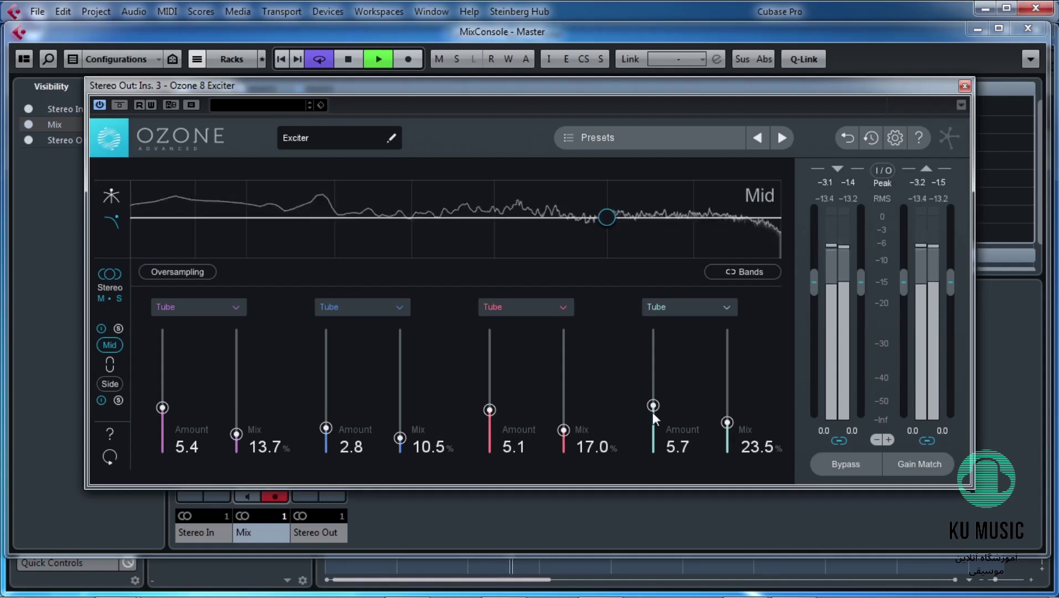
{"action": "left_click_drag", "start_coordinate": [490, 411], "coordinate": [492, 416]}
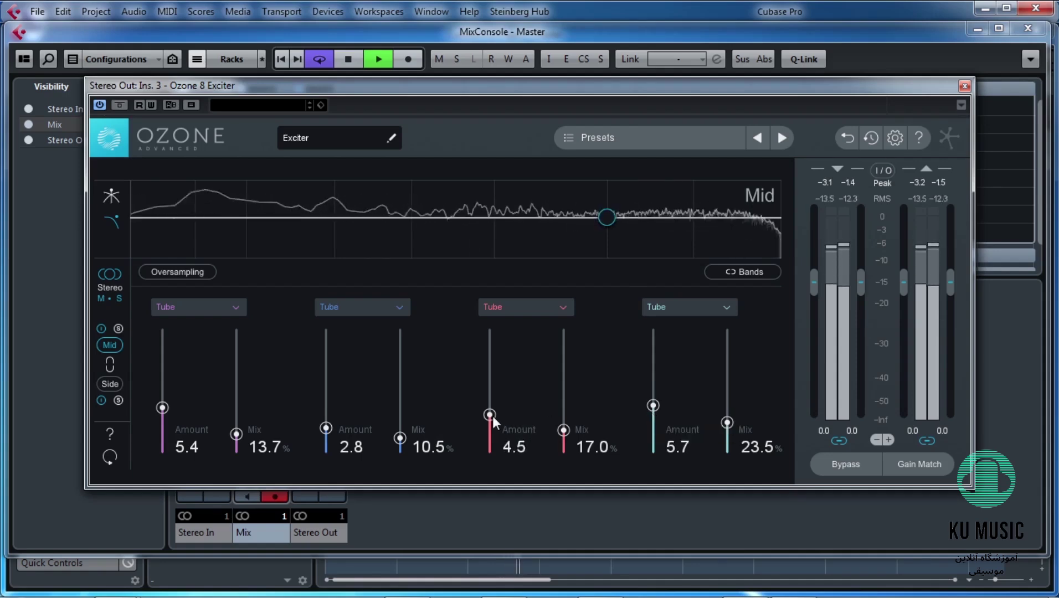
{"action": "left_click_drag", "start_coordinate": [161, 409], "coordinate": [161, 411]}
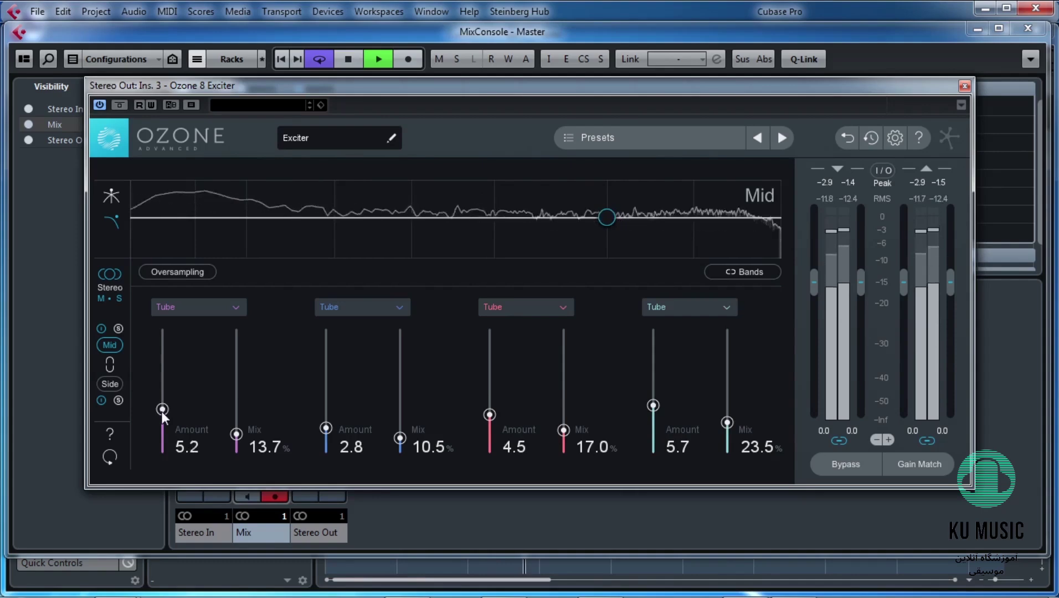
{"action": "key", "text": "space"}
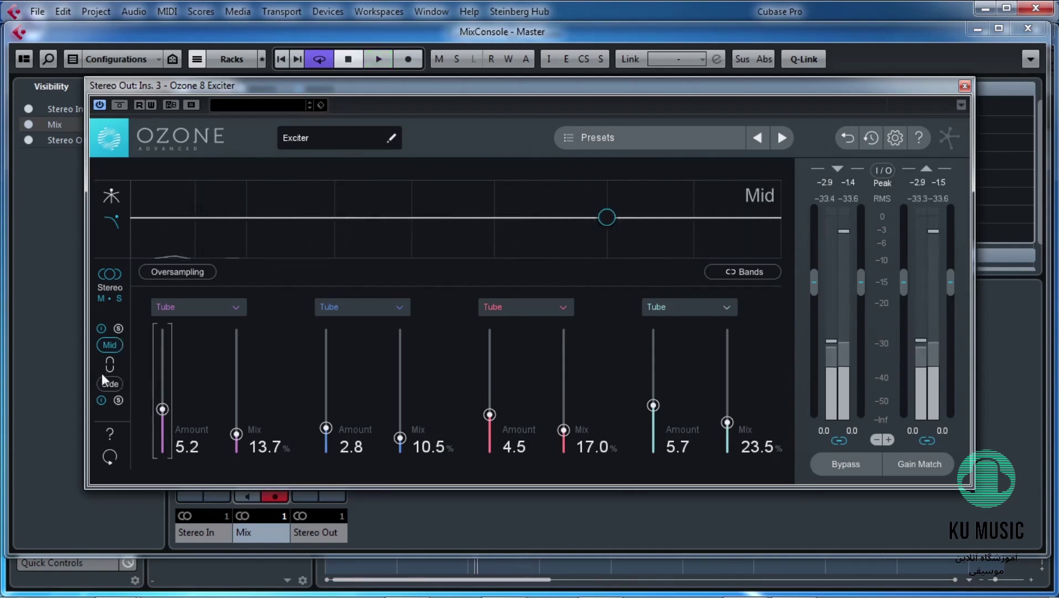
Step: Switch to the Side channel and set the saturation mode of all four bands to Tube
{"action": "left_click", "coordinate": [111, 383]}
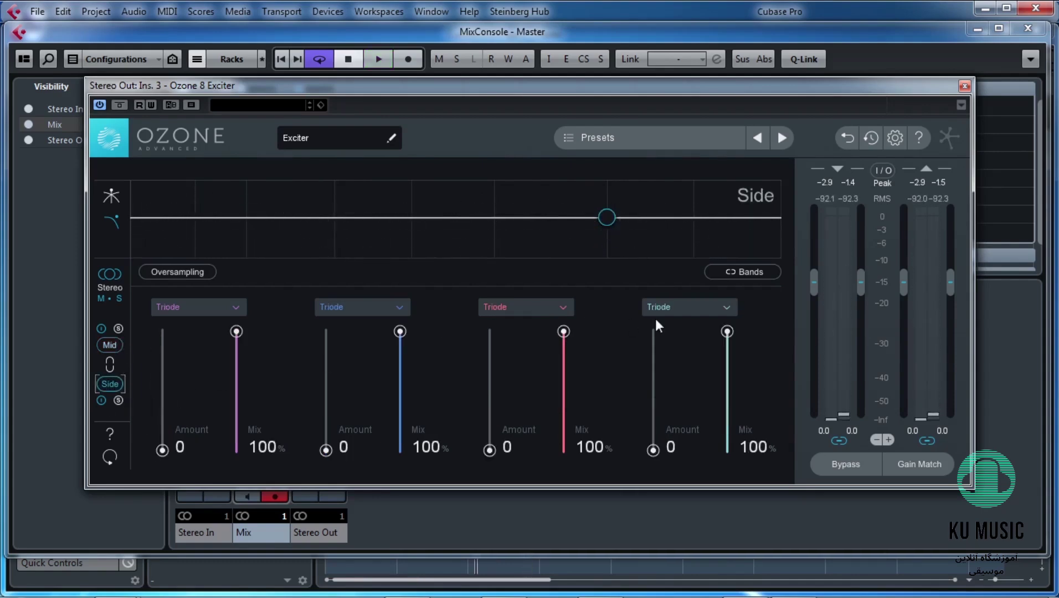
{"action": "left_click", "coordinate": [674, 309]}
{"action": "left_click", "coordinate": [693, 379]}
{"action": "left_click", "coordinate": [561, 308]}
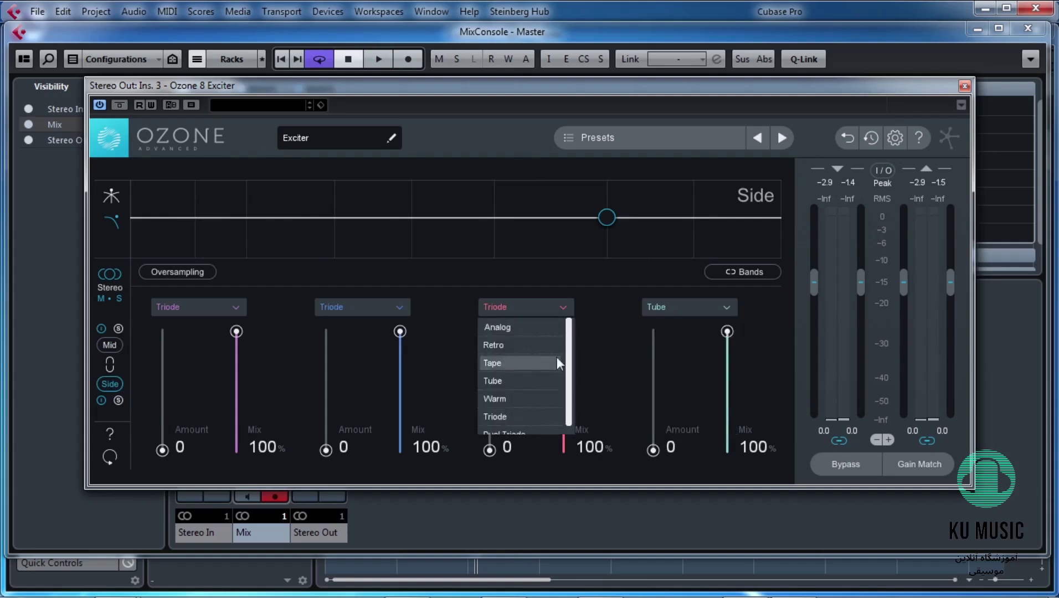
{"action": "left_click", "coordinate": [531, 381]}
{"action": "left_click", "coordinate": [355, 309]}
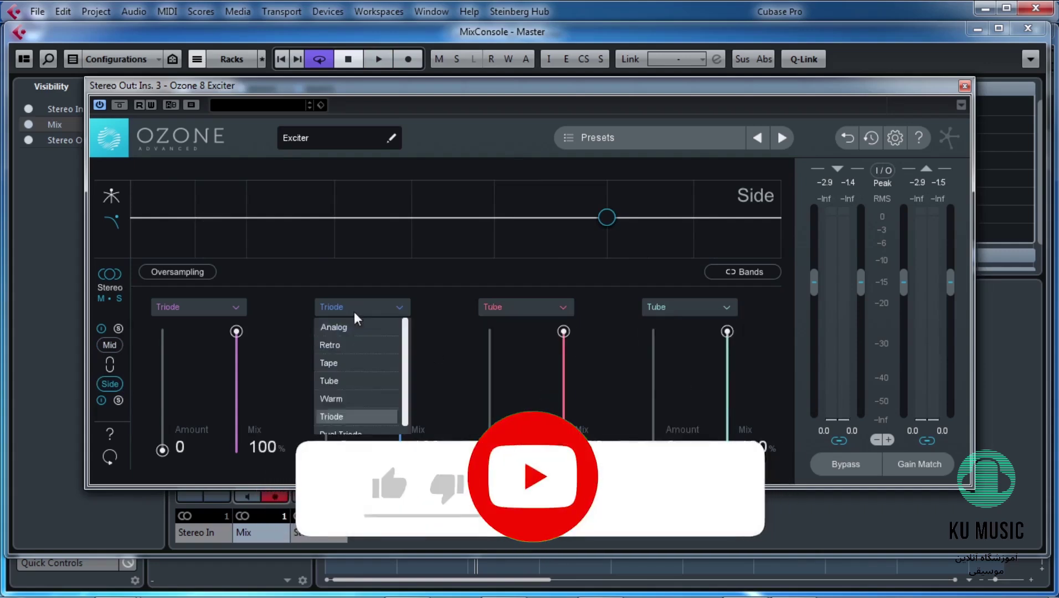
{"action": "left_click", "coordinate": [353, 378]}
{"action": "left_click", "coordinate": [228, 313]}
{"action": "left_click", "coordinate": [209, 377]}
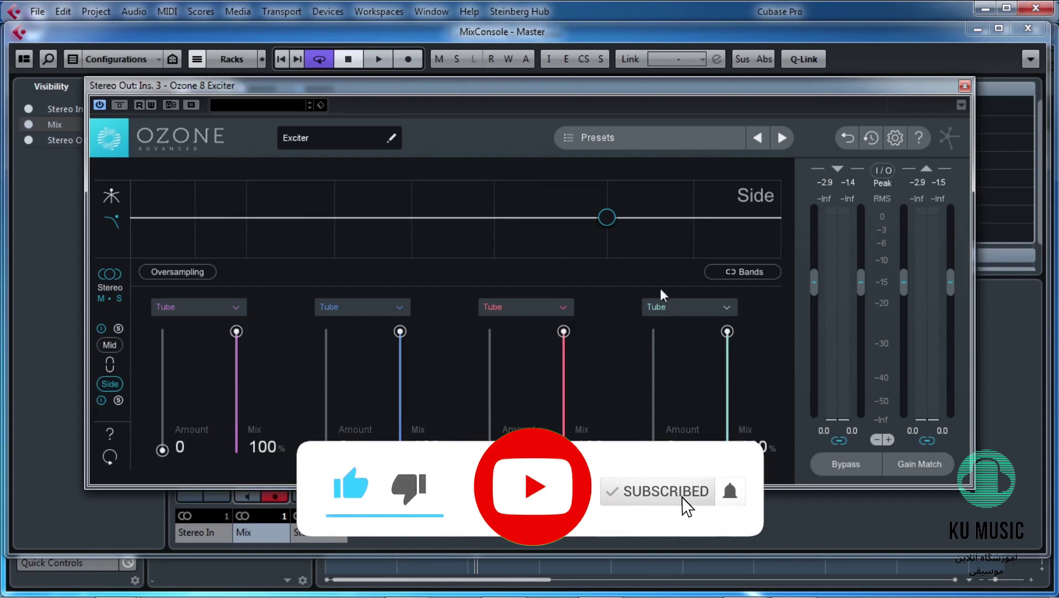
Step: Show the Side channel's crossover display and use Learn on its crossover frequencies during playback
{"action": "left_click", "coordinate": [113, 196]}
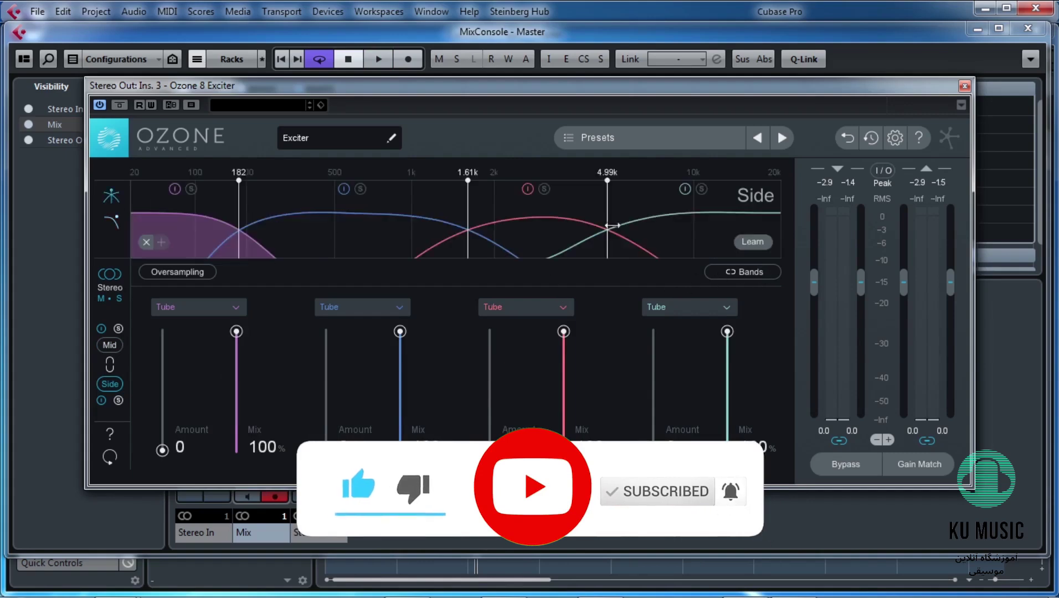
{"action": "key", "text": "space"}
{"action": "left_click", "coordinate": [753, 243]}
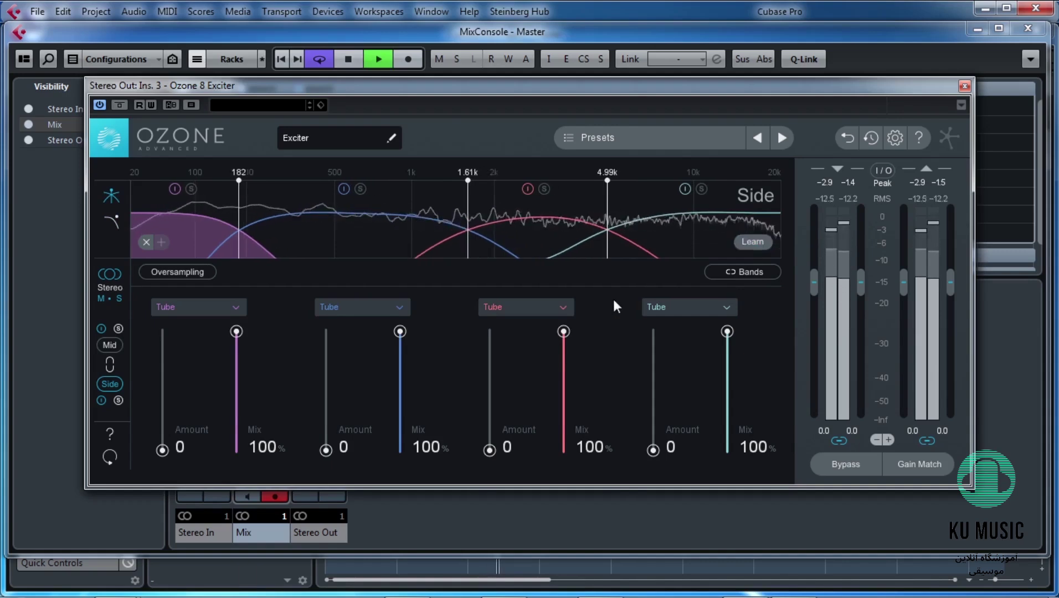
Step: Stop playback and set the Side channel's highest band to an Amount of about 3.6 and a Mix of about 12.4%
{"action": "key", "text": "space"}
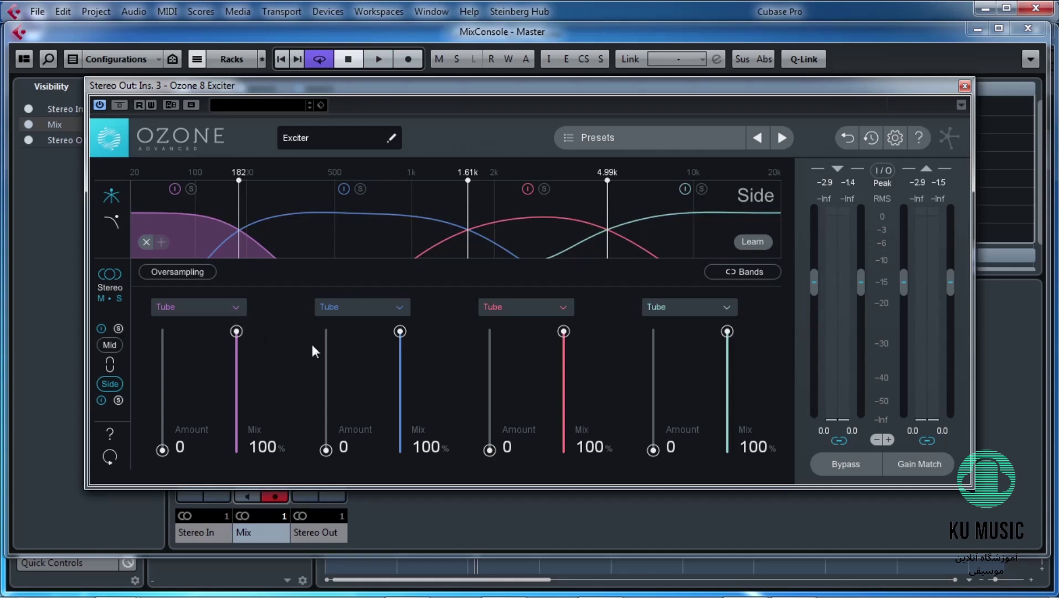
{"action": "left_click_drag", "start_coordinate": [726, 332], "coordinate": [727, 430]}
{"action": "left_click_drag", "start_coordinate": [653, 449], "coordinate": [655, 433]}
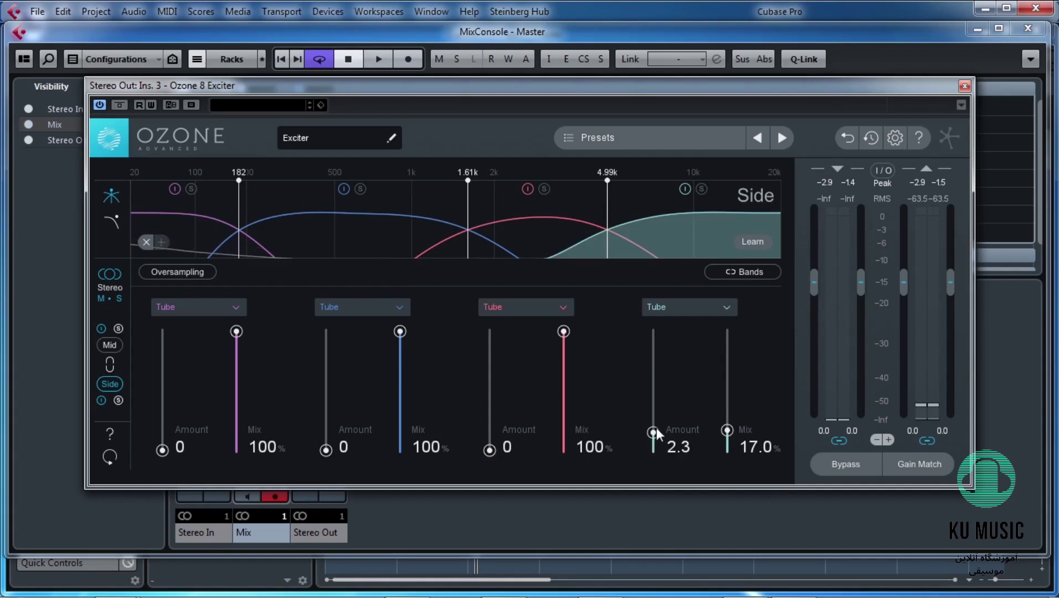
{"action": "key", "text": "space"}
{"action": "left_click_drag", "start_coordinate": [726, 429], "coordinate": [727, 434]}
{"action": "key", "text": "space"}
{"action": "left_click_drag", "start_coordinate": [654, 432], "coordinate": [653, 422]}
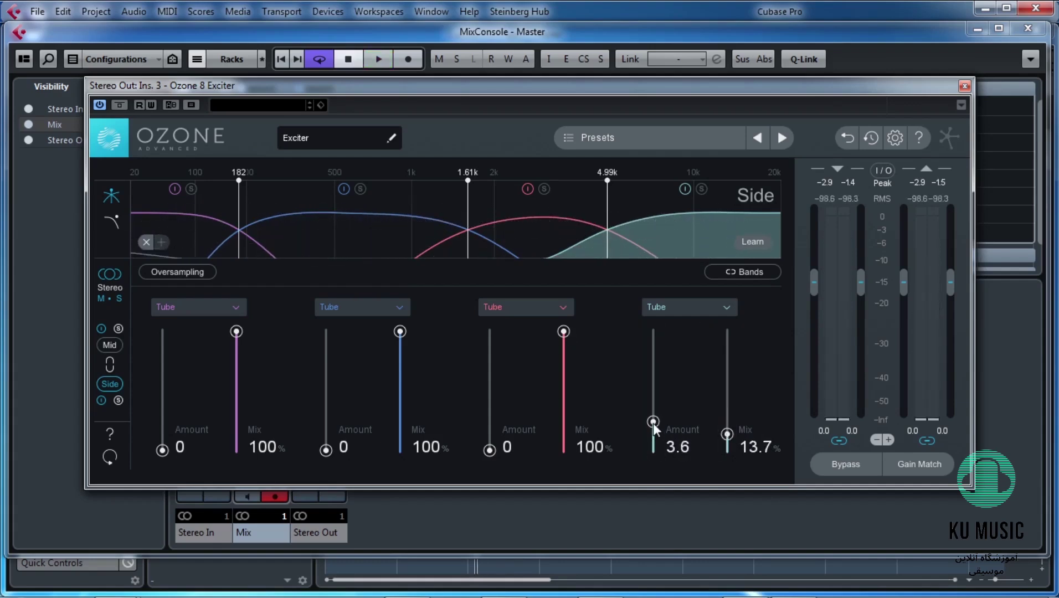
{"action": "left_click_drag", "start_coordinate": [725, 437], "coordinate": [726, 444]}
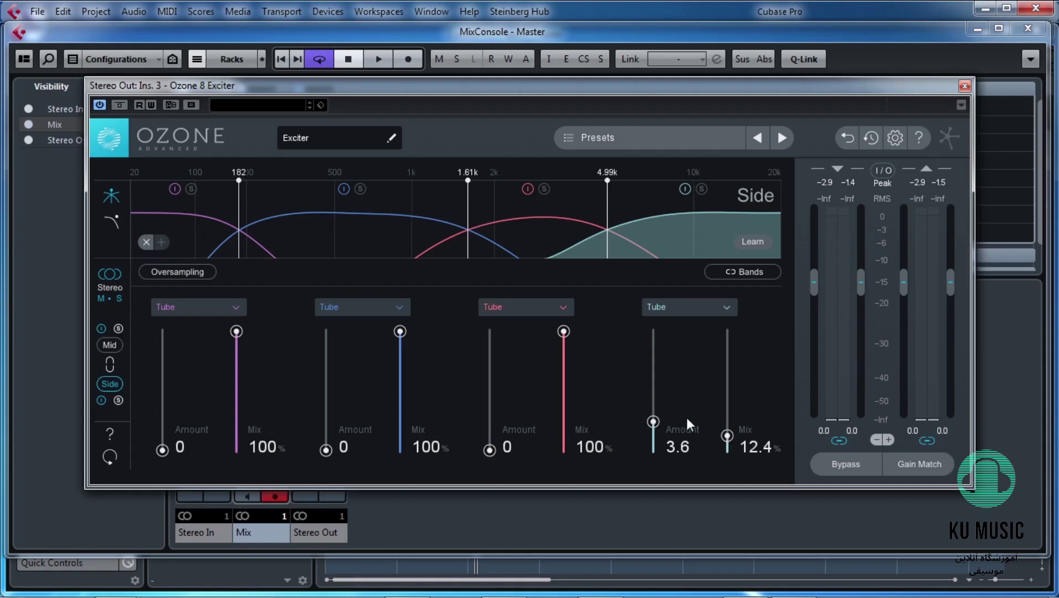
Step: During playback, set the Side channel's third band to an Amount of about 3.1 and a Mix of about 8.5%
{"action": "key", "text": "space"}
{"action": "left_click_drag", "start_coordinate": [560, 338], "coordinate": [571, 442]}
{"action": "left_click_drag", "start_coordinate": [493, 452], "coordinate": [494, 427]}
{"action": "left_click_drag", "start_coordinate": [563, 439], "coordinate": [563, 442]}
Step: Lower the Side channel's second-band Mix close to its minimum and raise that band's Amount slightly
{"action": "left_click_drag", "start_coordinate": [400, 331], "coordinate": [399, 422]}
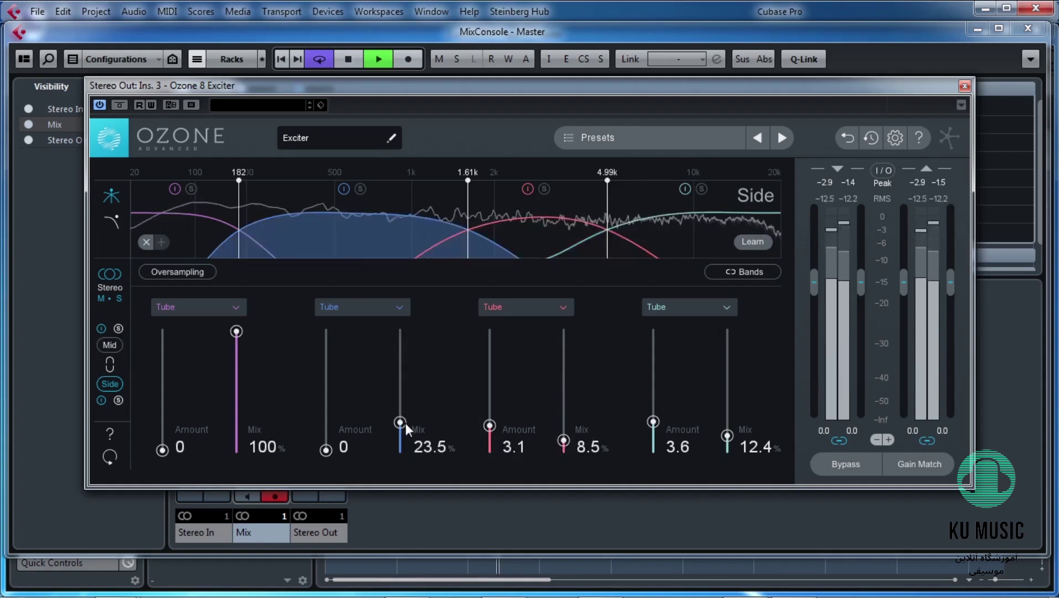
{"action": "left_click_drag", "start_coordinate": [332, 448], "coordinate": [331, 437]}
{"action": "left_click_drag", "start_coordinate": [397, 431], "coordinate": [398, 447]}
{"action": "left_click_drag", "start_coordinate": [321, 437], "coordinate": [321, 433]}
Step: Lower the Side channel's lowest-band Mix, set a moderate Amount for that band, and show the post filter display
{"action": "left_click_drag", "start_coordinate": [237, 331], "coordinate": [237, 436]}
{"action": "left_click_drag", "start_coordinate": [161, 449], "coordinate": [165, 344]}
{"action": "left_click", "coordinate": [114, 223]}
{"action": "mouse_move", "coordinate": [237, 436]}
{"action": "left_mouse_down"}
{"action": "mouse_move", "coordinate": [233, 342]}
{"action": "mouse_move", "coordinate": [236, 430]}
{"action": "left_mouse_up"}
{"action": "left_click_drag", "start_coordinate": [162, 345], "coordinate": [168, 410]}
{"action": "left_click_drag", "start_coordinate": [233, 429], "coordinate": [236, 433]}
Step: Switch to the Mid channel, compare the playing mix with the Exciter off and on, and show the crossover display
{"action": "left_click", "coordinate": [108, 344]}
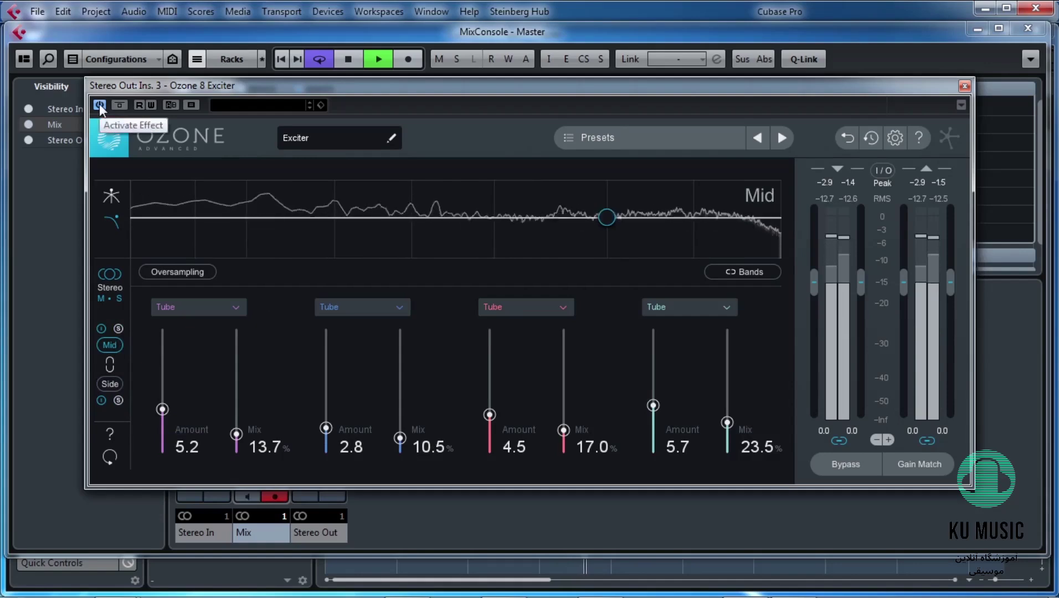
{"action": "key", "text": "space"}
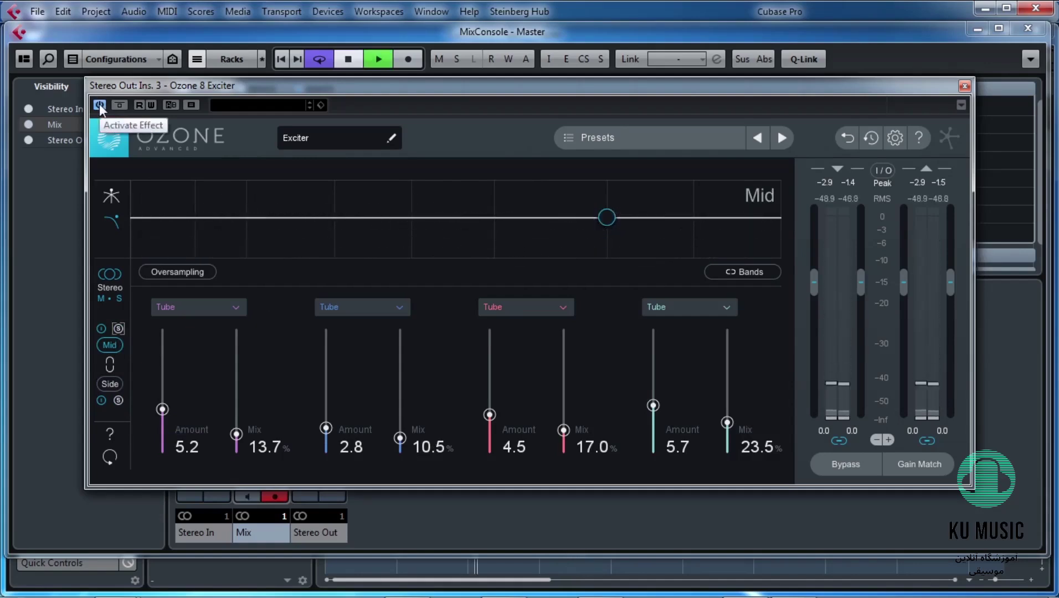
{"action": "key", "text": "space"}
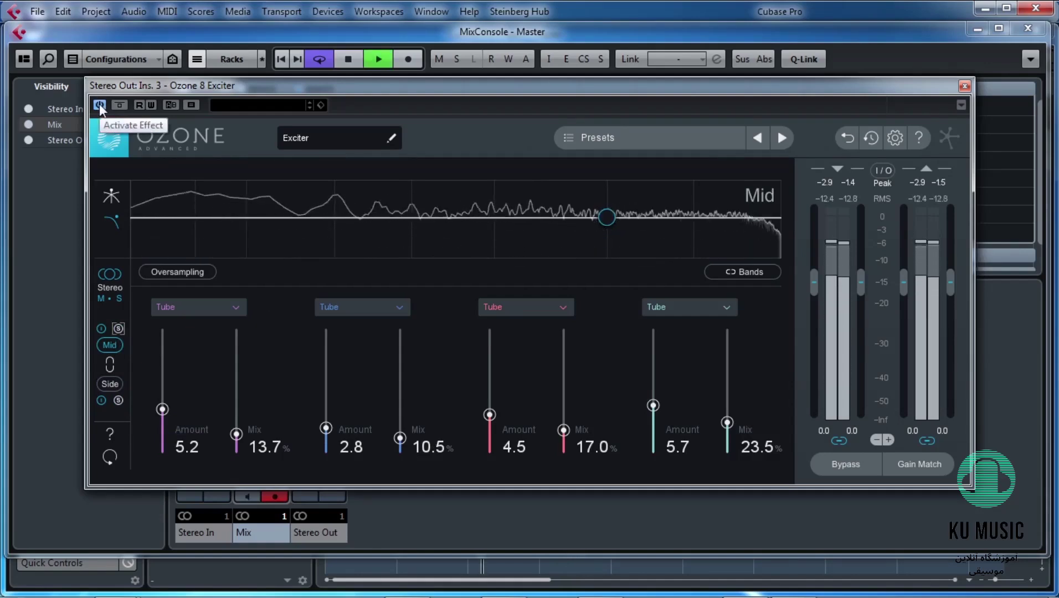
{"action": "left_click", "coordinate": [99, 104]}
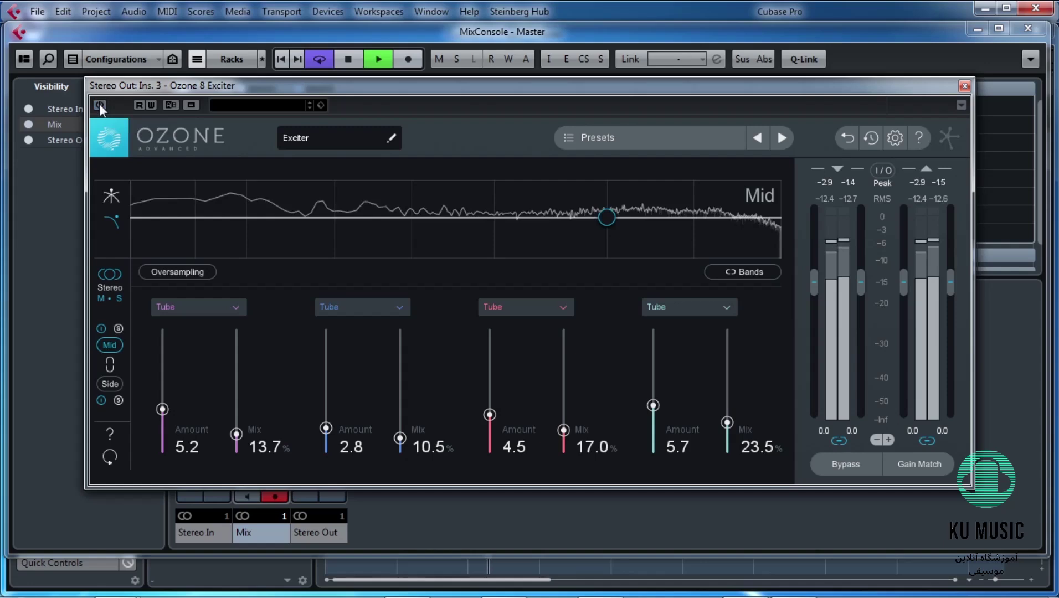
{"action": "left_click", "coordinate": [99, 104]}
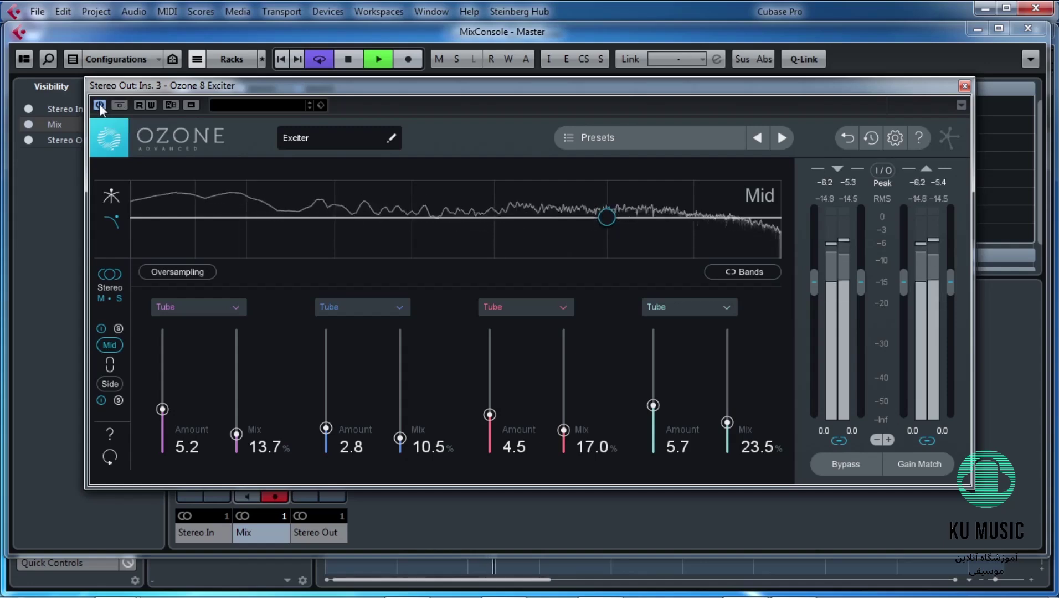
{"action": "left_click", "coordinate": [112, 197]}
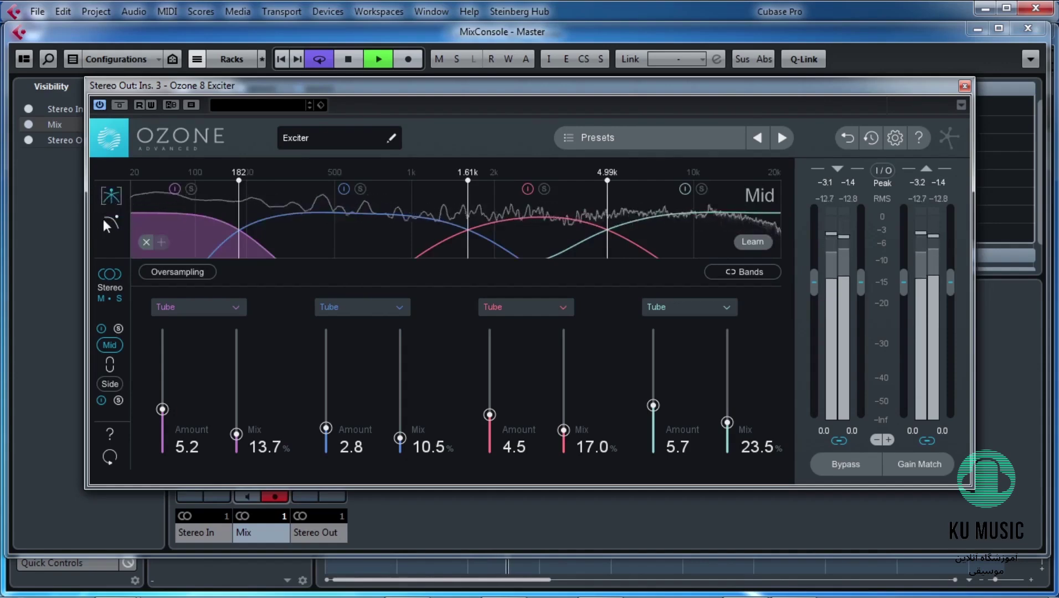
{"action": "left_click", "coordinate": [99, 104]}
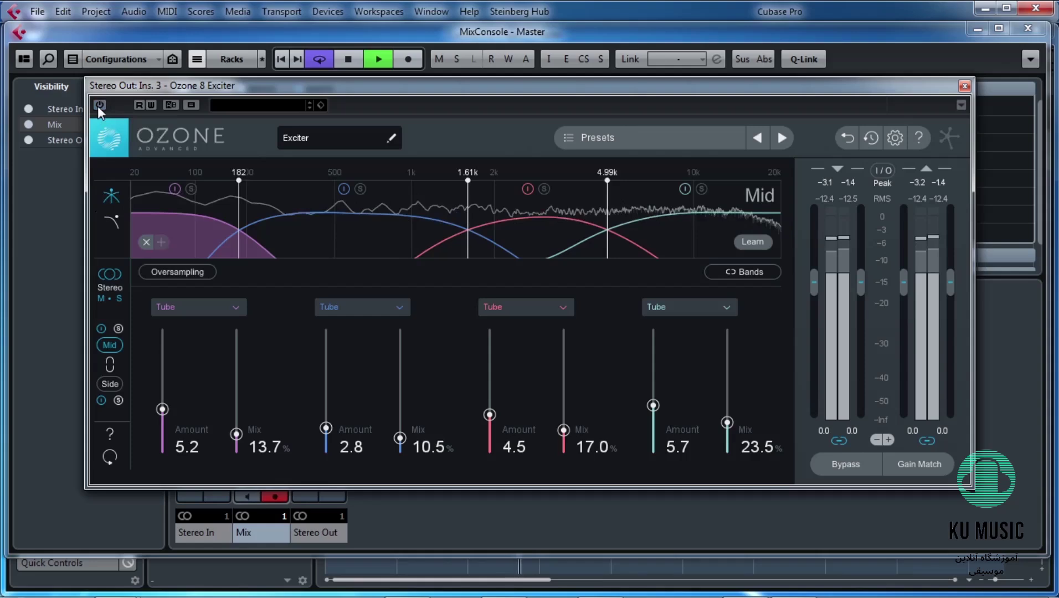
{"action": "left_click", "coordinate": [99, 105]}
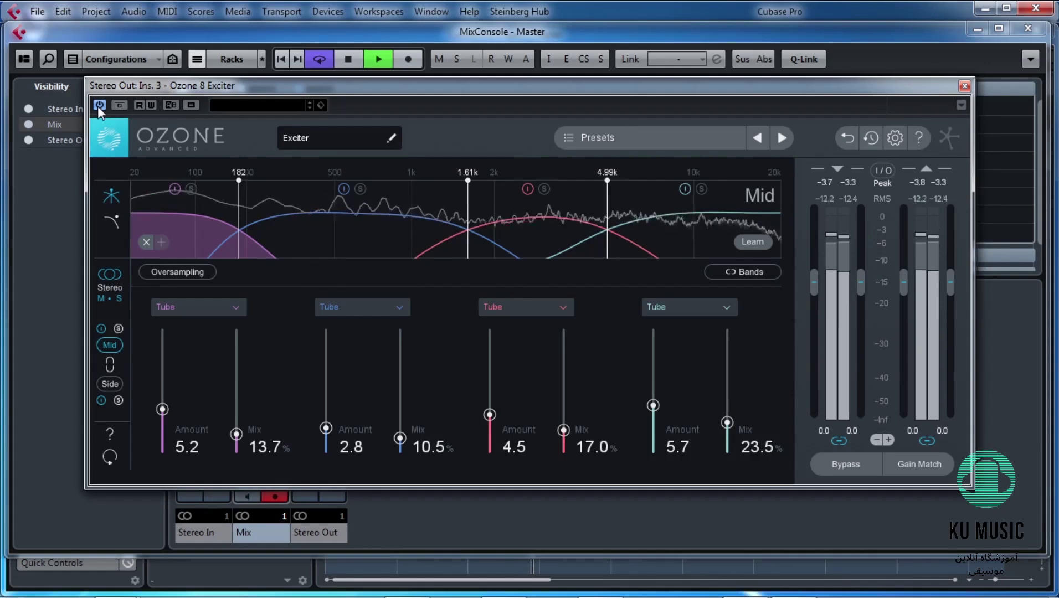
Step: Close the Exciter and compare the playing mix with all Stereo Out inserts bypassed and re-enabled
{"action": "key", "text": "space"}
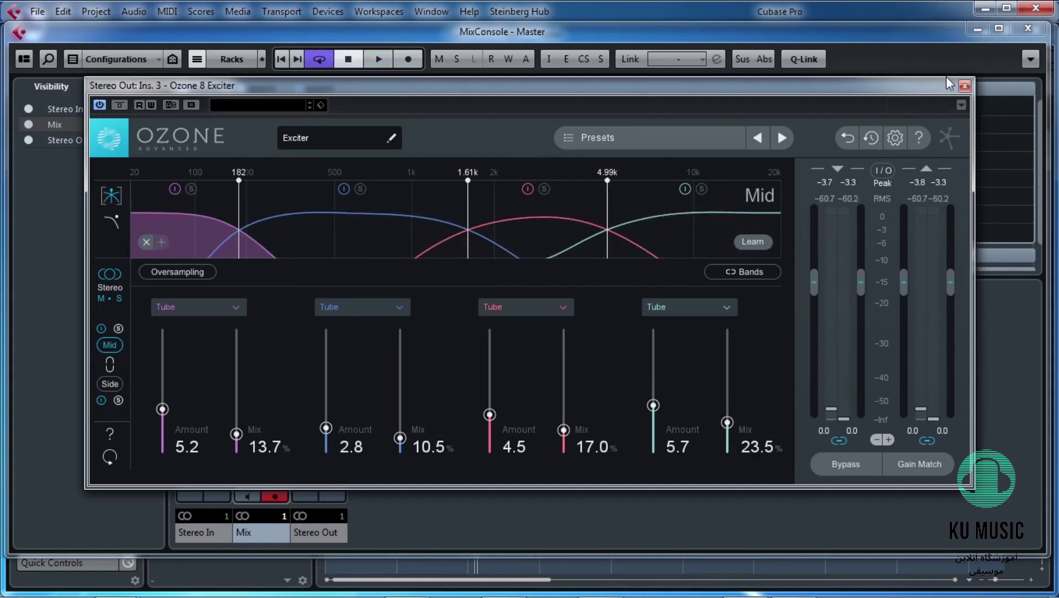
{"action": "left_click", "coordinate": [964, 86]}
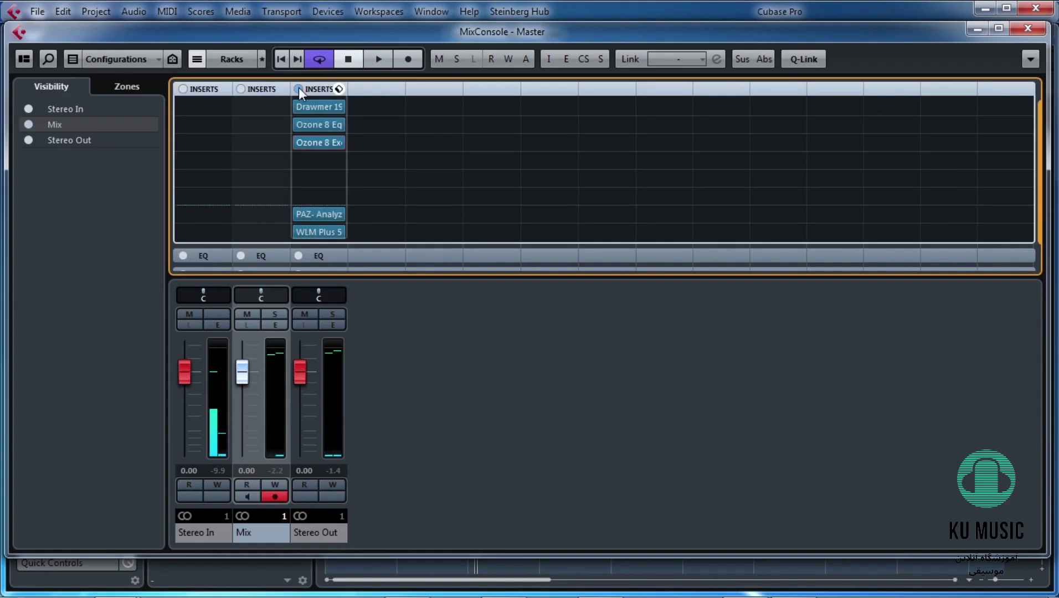
{"action": "key", "text": "space"}
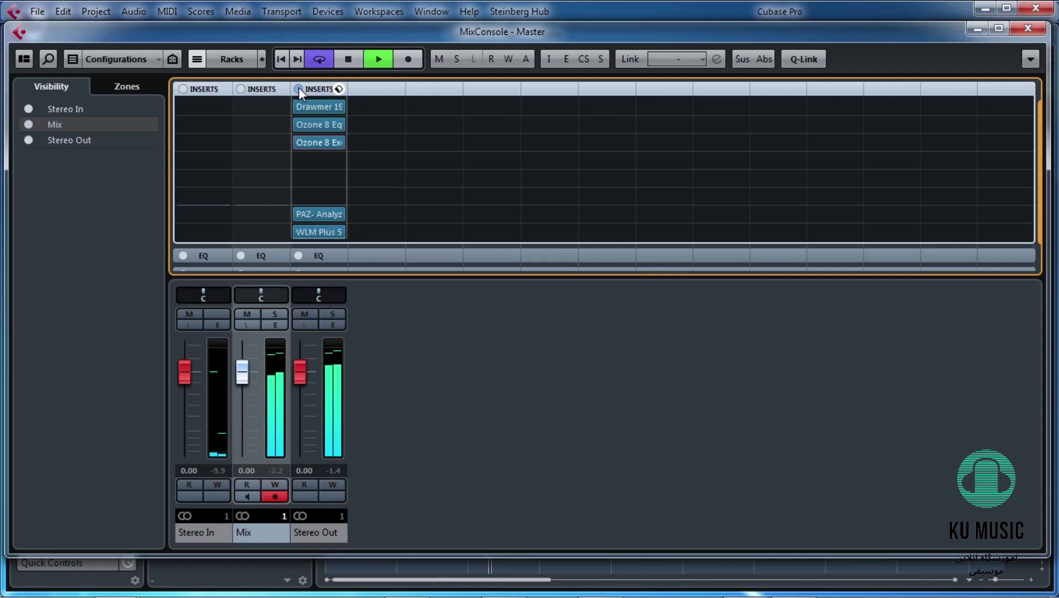
{"action": "left_click", "coordinate": [299, 88]}
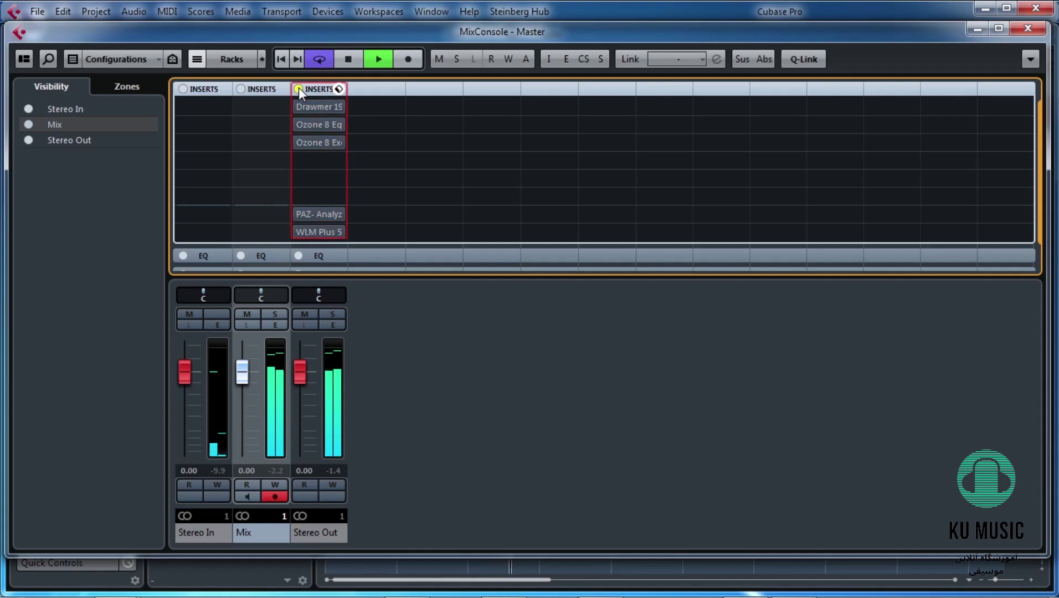
{"action": "left_click", "coordinate": [298, 89]}
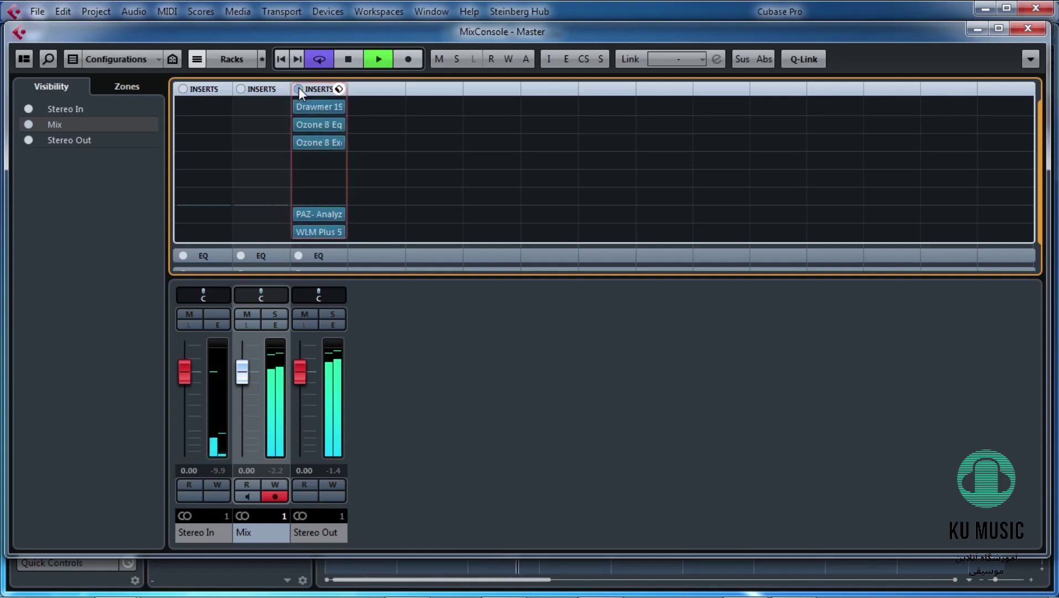
{"action": "key", "text": "space"}
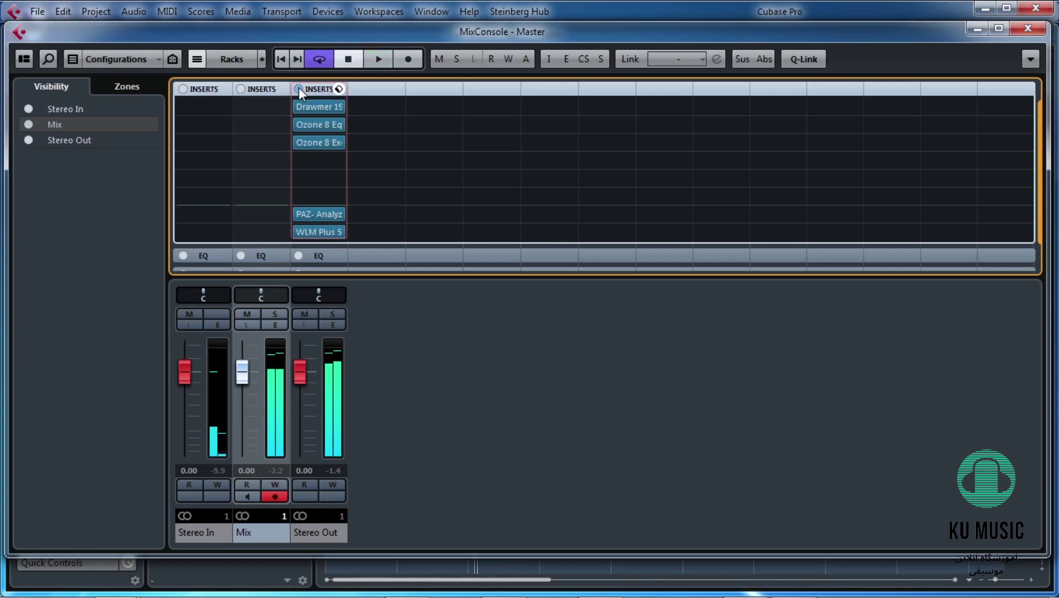
Step: Insert FabFilter Pro-MB in Stereo Out's fourth insert slot and load the Mix Bus preset EDM Master Part 1 of 3 bM
{"action": "mouse_move", "coordinate": [316, 167]}
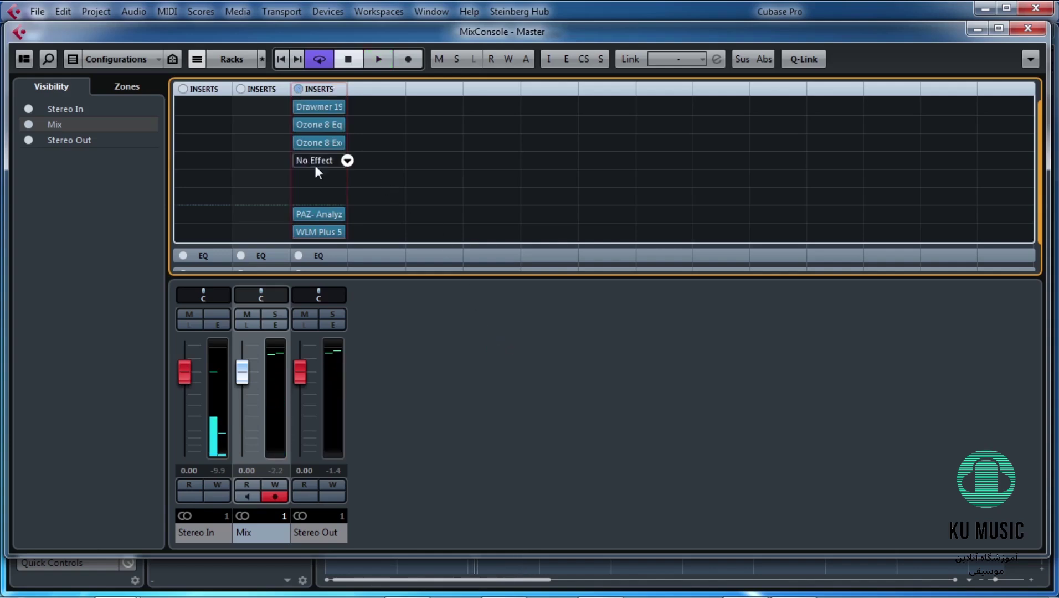
{"action": "left_click", "coordinate": [342, 163]}
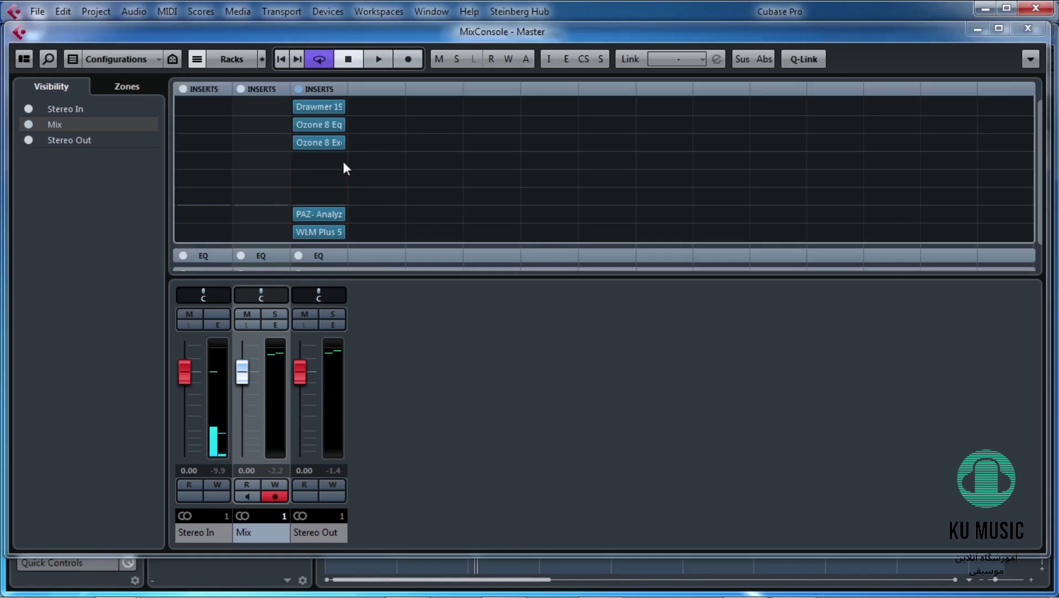
{"action": "type", "text": "pro"}
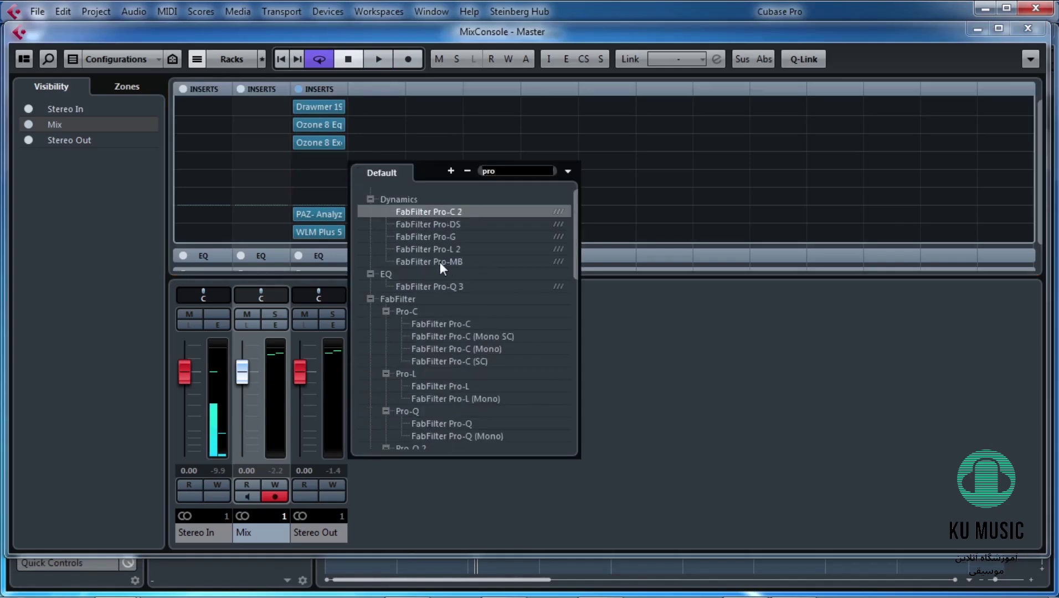
{"action": "left_click", "coordinate": [441, 261]}
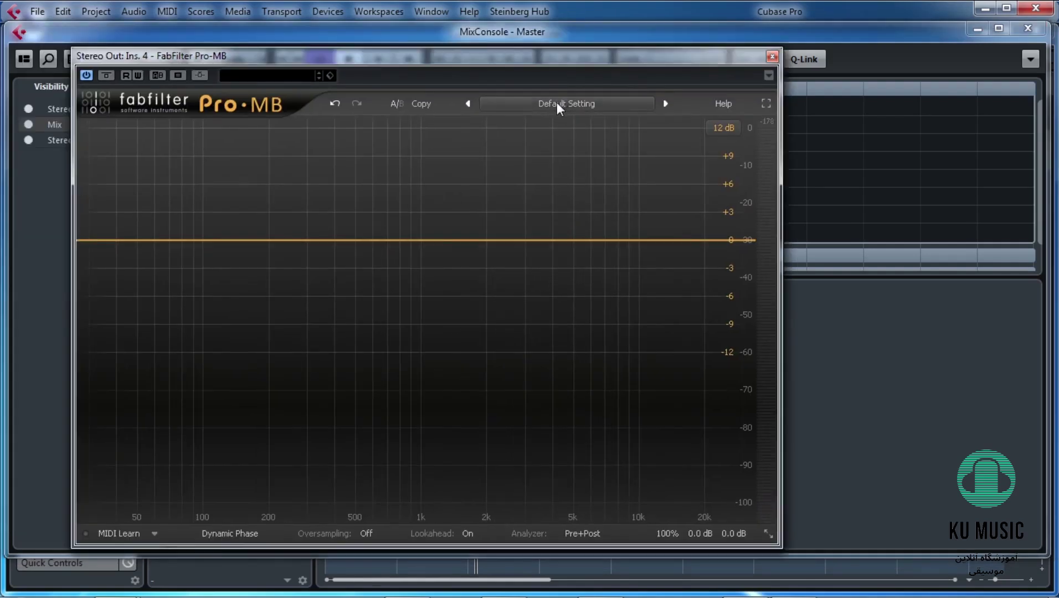
{"action": "left_click", "coordinate": [556, 102]}
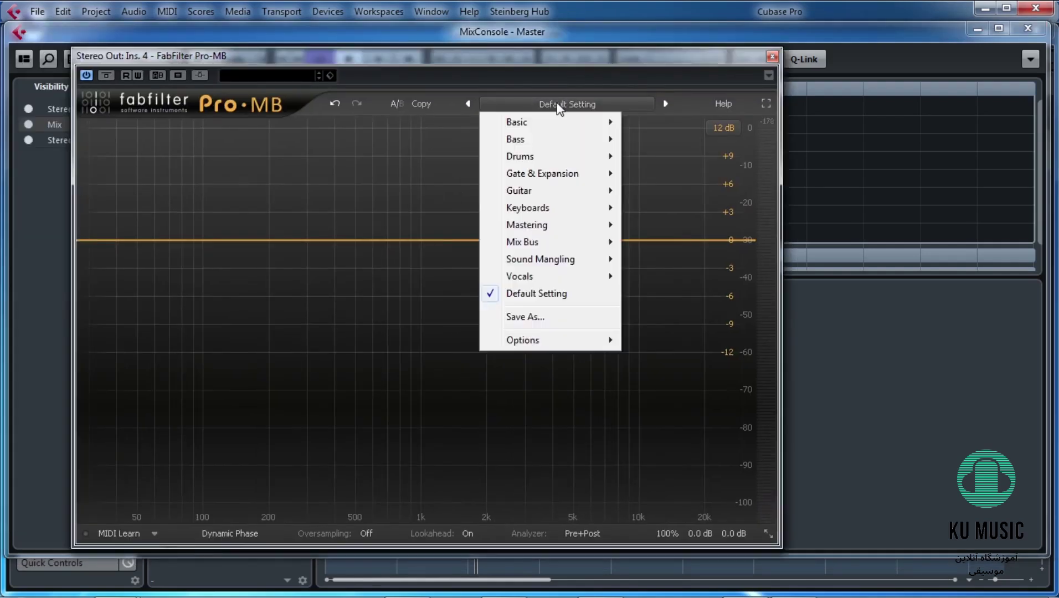
{"action": "mouse_move", "coordinate": [559, 247]}
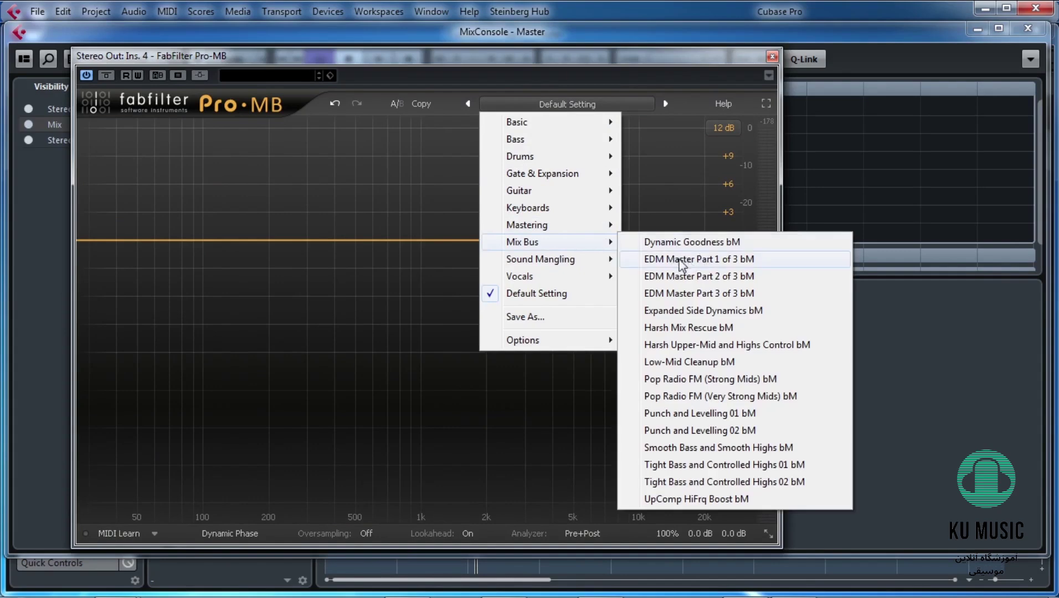
{"action": "left_click", "coordinate": [713, 260]}
{"action": "left_click_drag", "start_coordinate": [523, 59], "coordinate": [601, 54]}
Step: Compare the mix during playback with Pro-MB deactivated and reactivated, and close the plug-in
{"action": "key", "text": "space"}
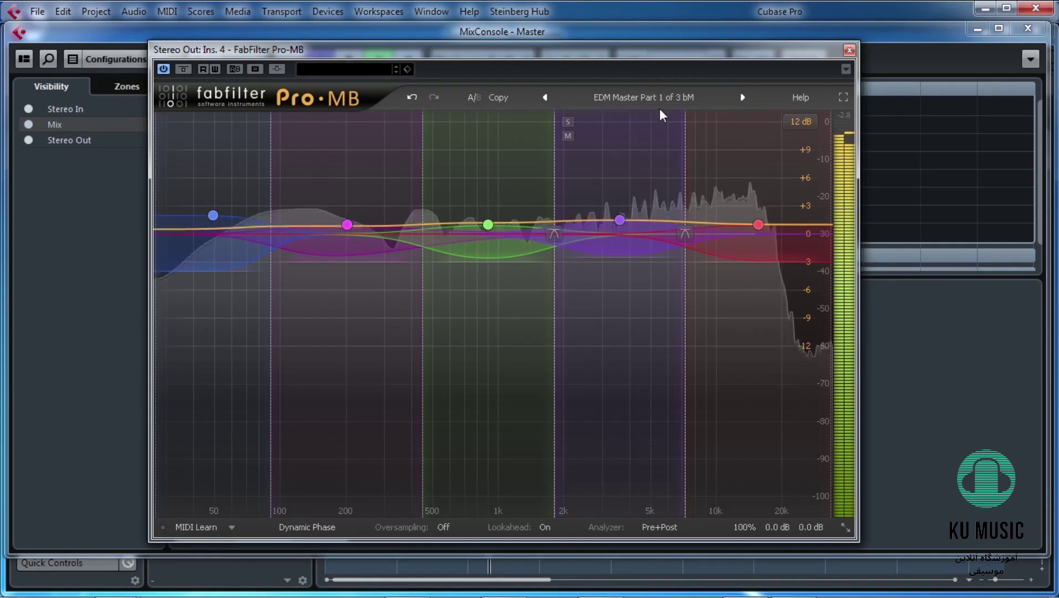
{"action": "key", "text": "space"}
{"action": "left_click_drag", "start_coordinate": [541, 56], "coordinate": [553, 55]}
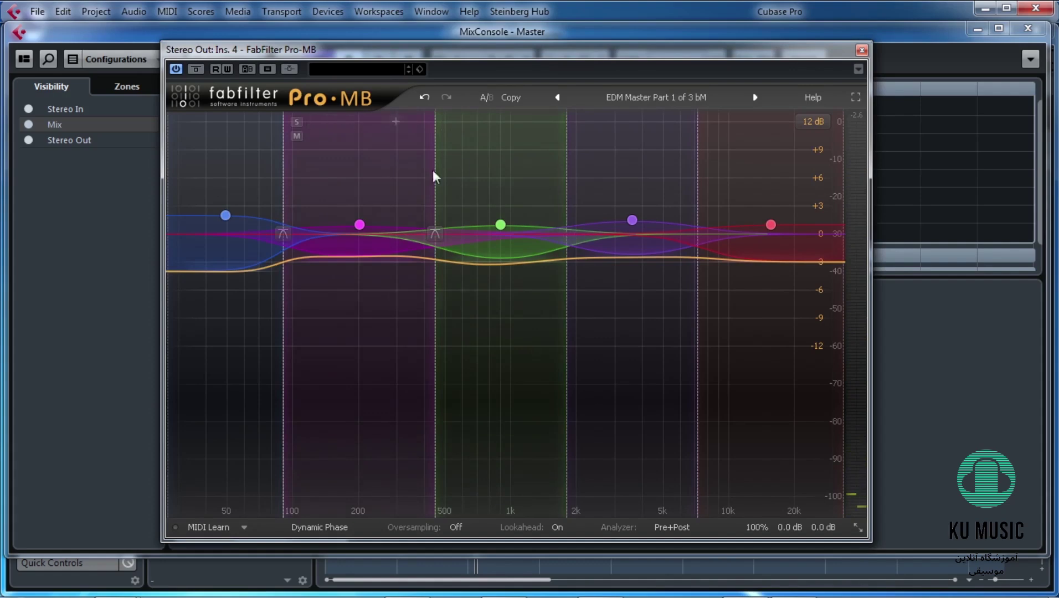
{"action": "key", "text": "space"}
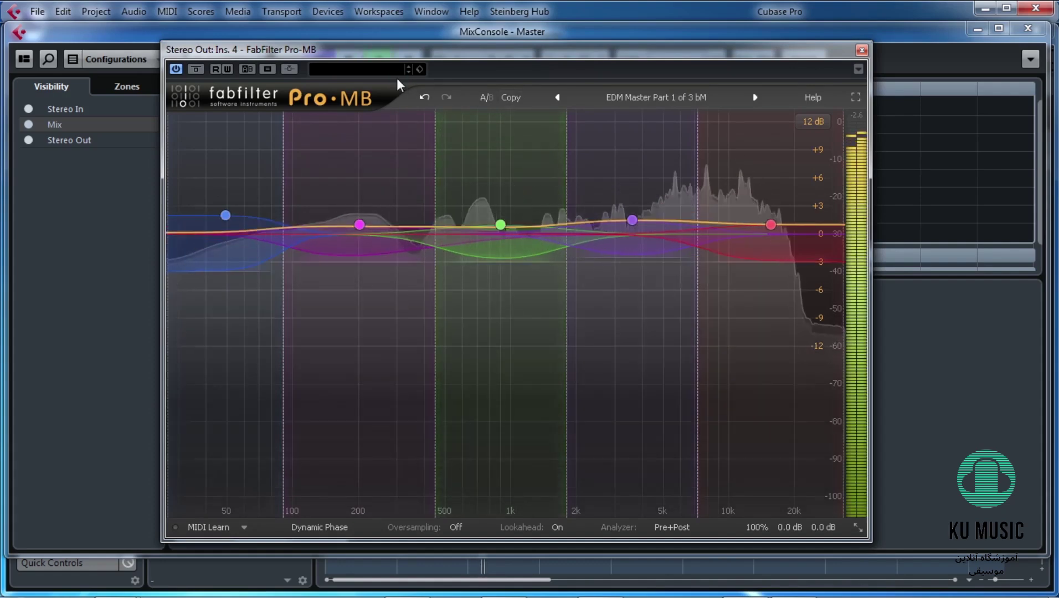
{"action": "left_click", "coordinate": [177, 68]}
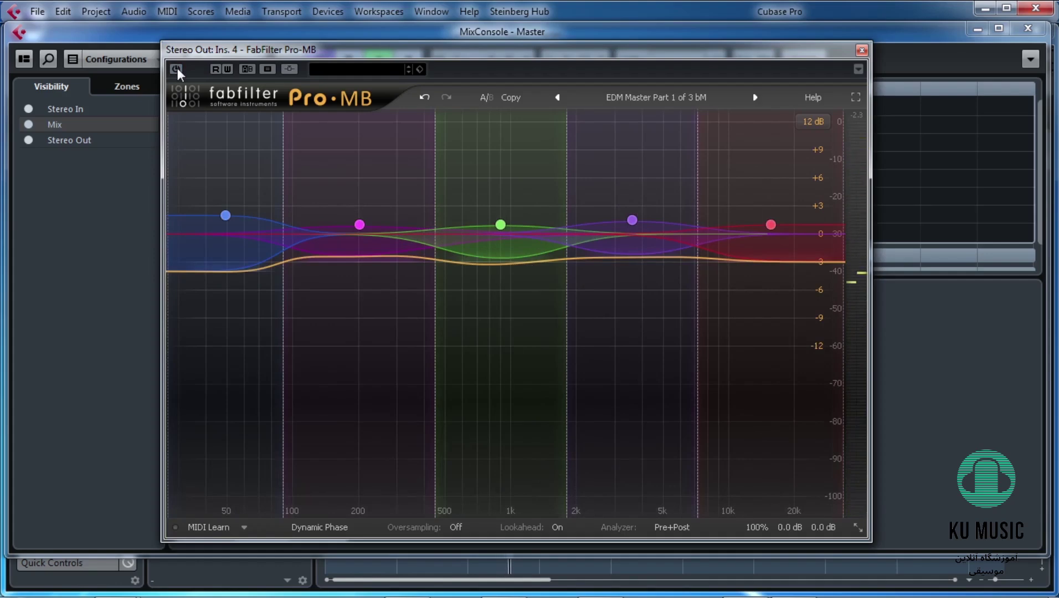
{"action": "left_click", "coordinate": [176, 68]}
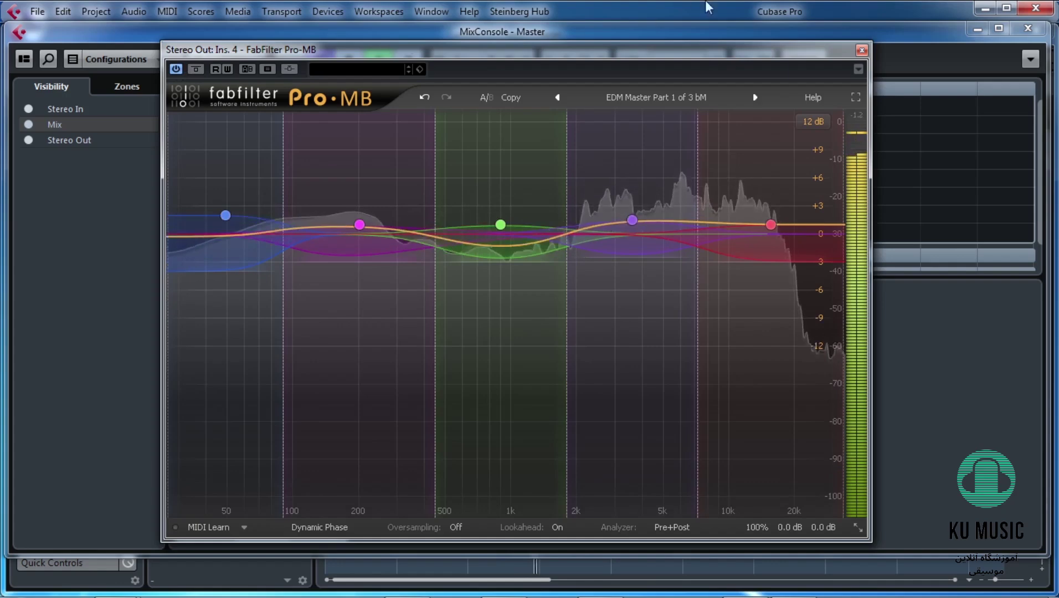
{"action": "left_click", "coordinate": [862, 50]}
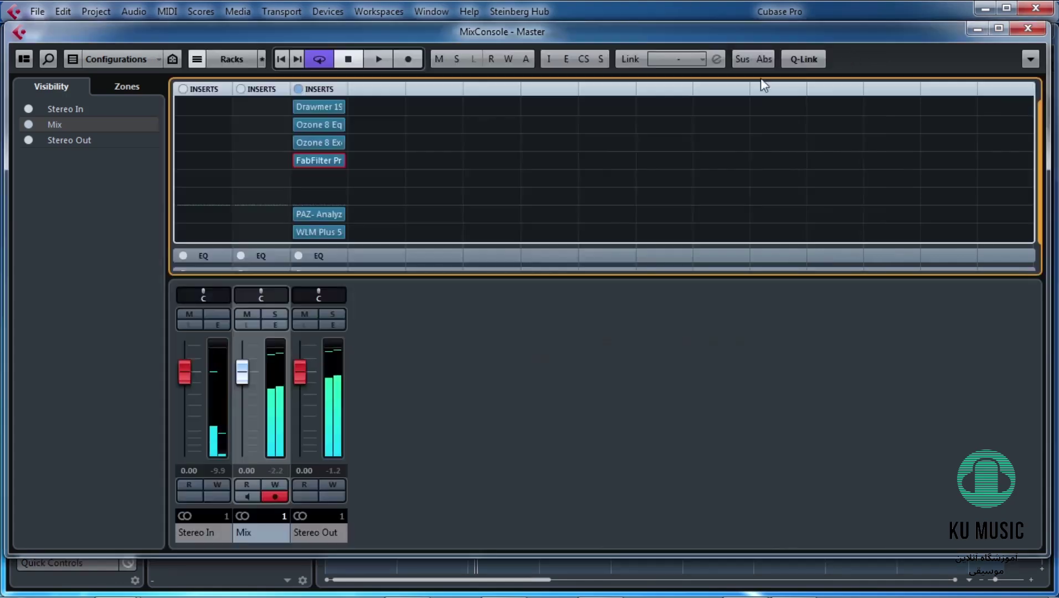
Step: Insert RCompressor Stereo in Stereo Out's fifth insert slot and load the Master Opto soft preset
{"action": "left_click", "coordinate": [335, 178]}
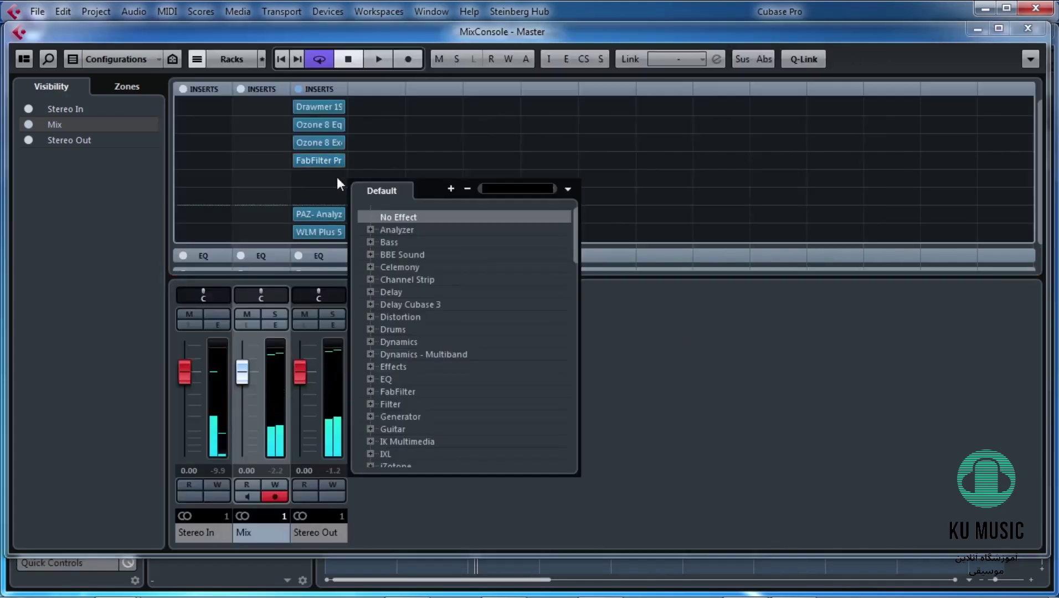
{"action": "type", "text": "rc"}
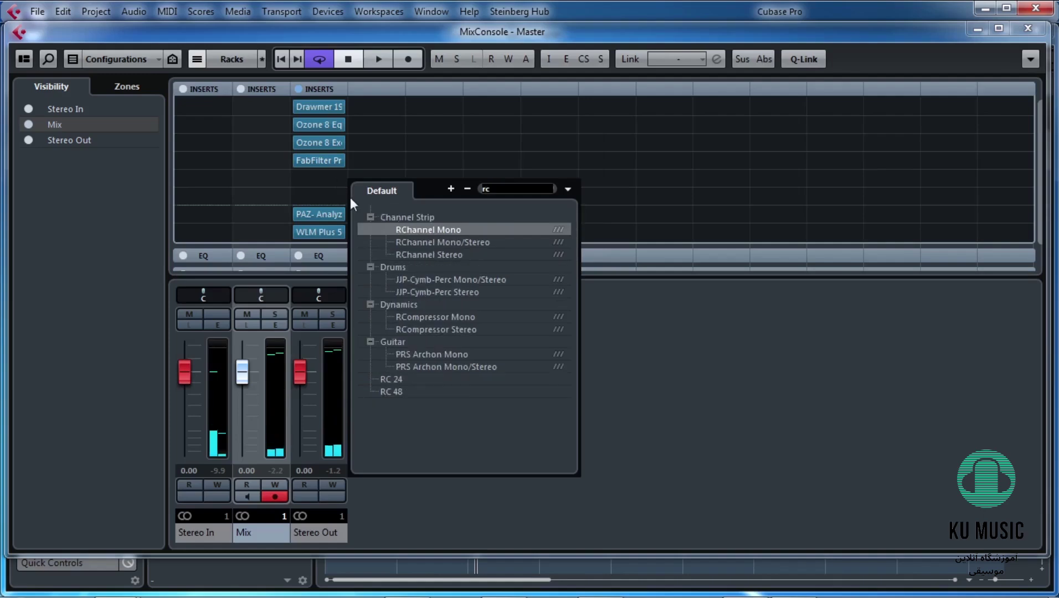
{"action": "left_click", "coordinate": [436, 327]}
{"action": "left_click_drag", "start_coordinate": [620, 177], "coordinate": [504, 181]}
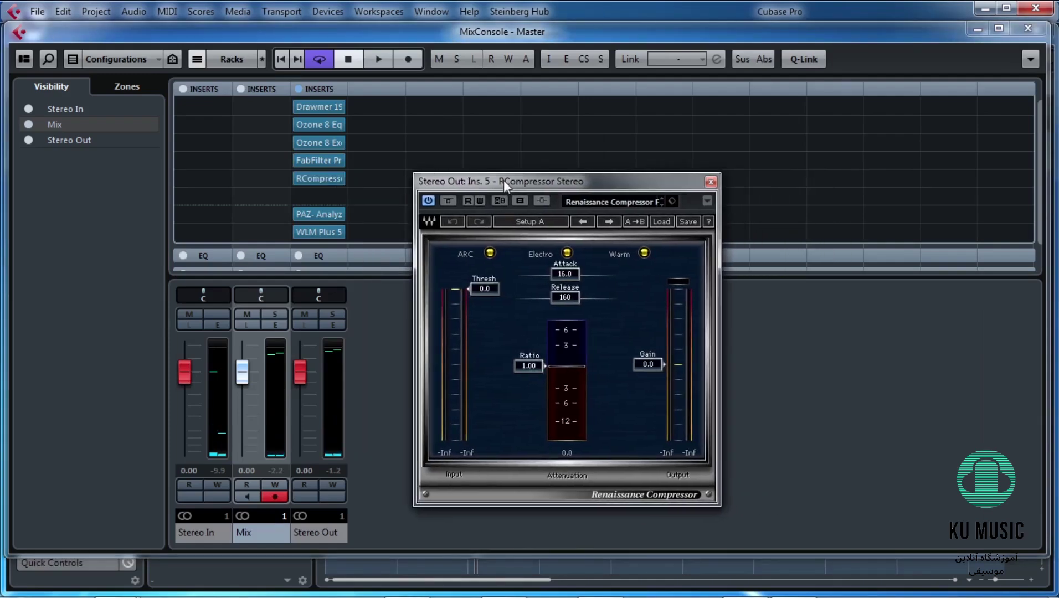
{"action": "left_click", "coordinate": [586, 203]}
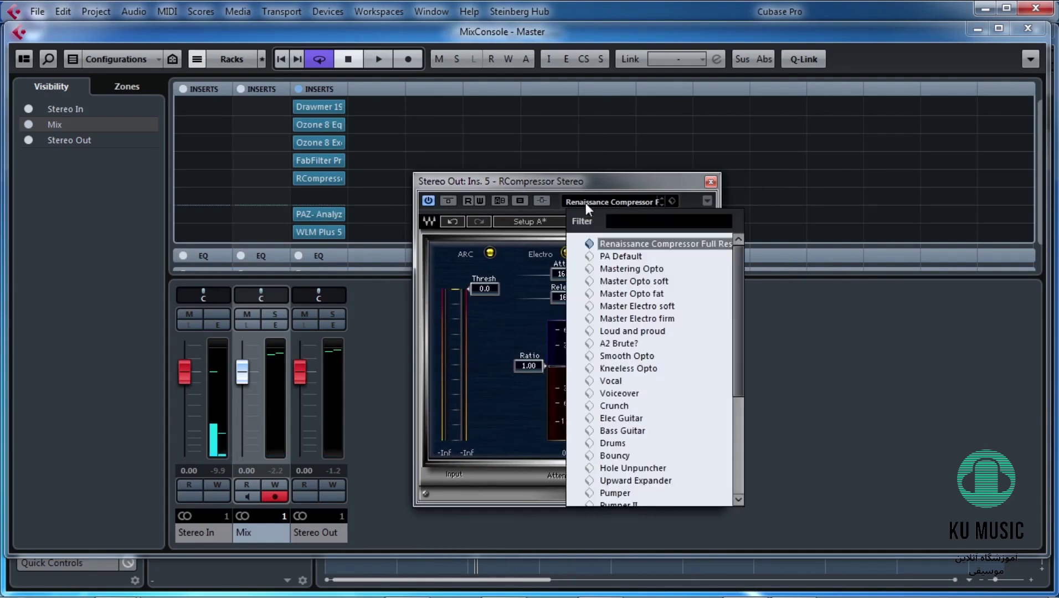
{"action": "left_click", "coordinate": [634, 281]}
Step: Lower RCompressor's threshold to -4.0 while checking the attenuation during playback, and stop playback
{"action": "left_click_drag", "start_coordinate": [490, 289], "coordinate": [489, 292]}
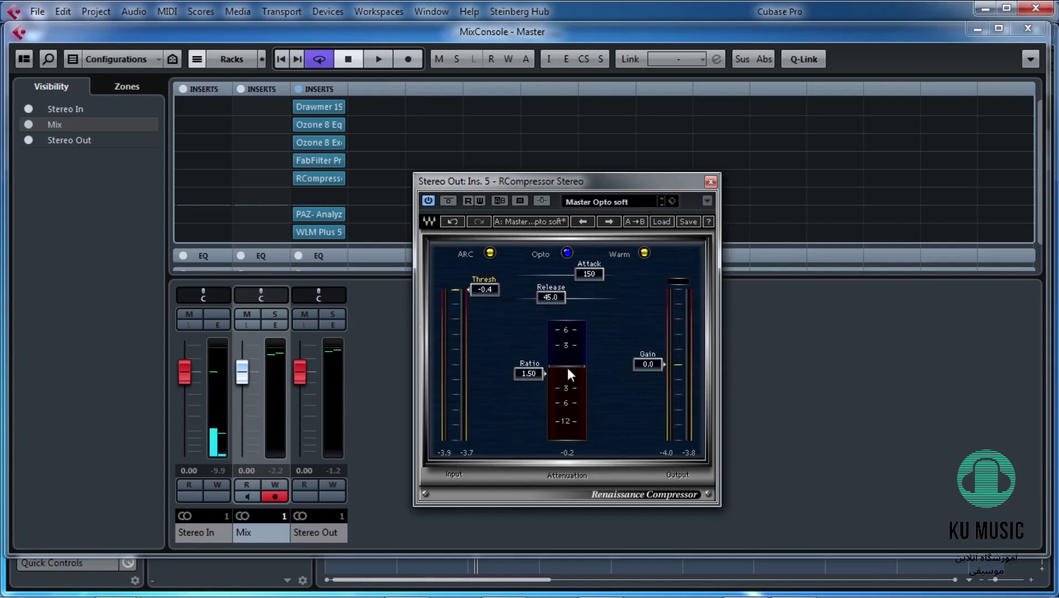
{"action": "key", "text": "space"}
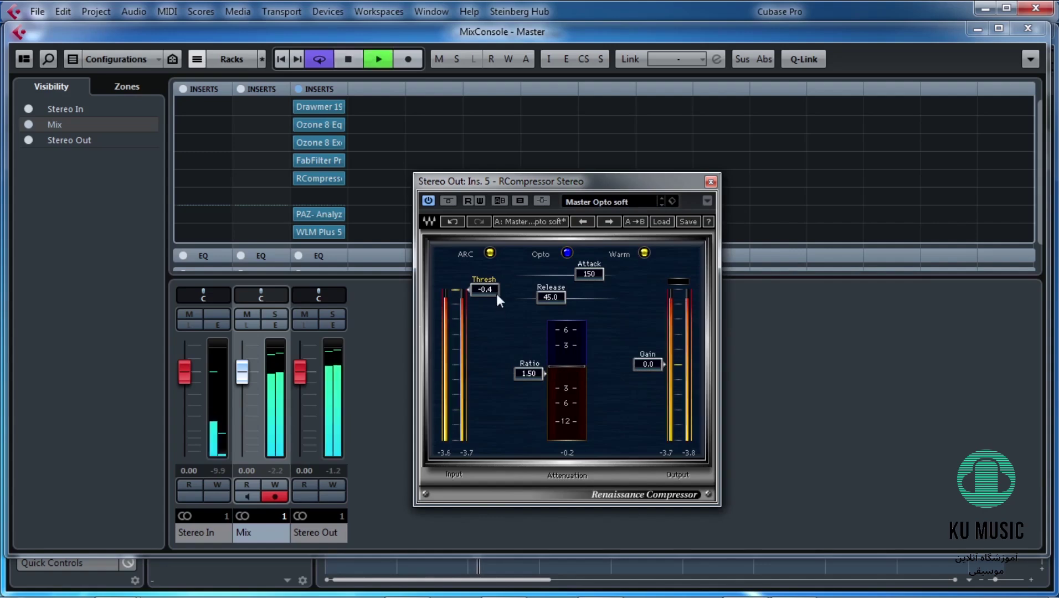
{"action": "left_click_drag", "start_coordinate": [485, 290], "coordinate": [485, 292]}
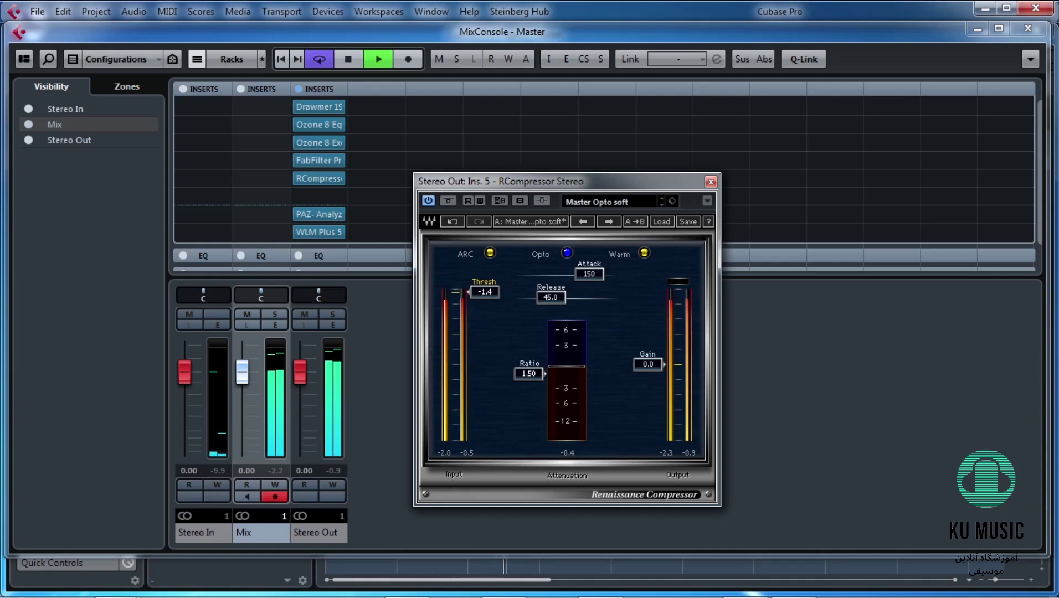
{"action": "left_click_drag", "start_coordinate": [485, 291], "coordinate": [485, 293]}
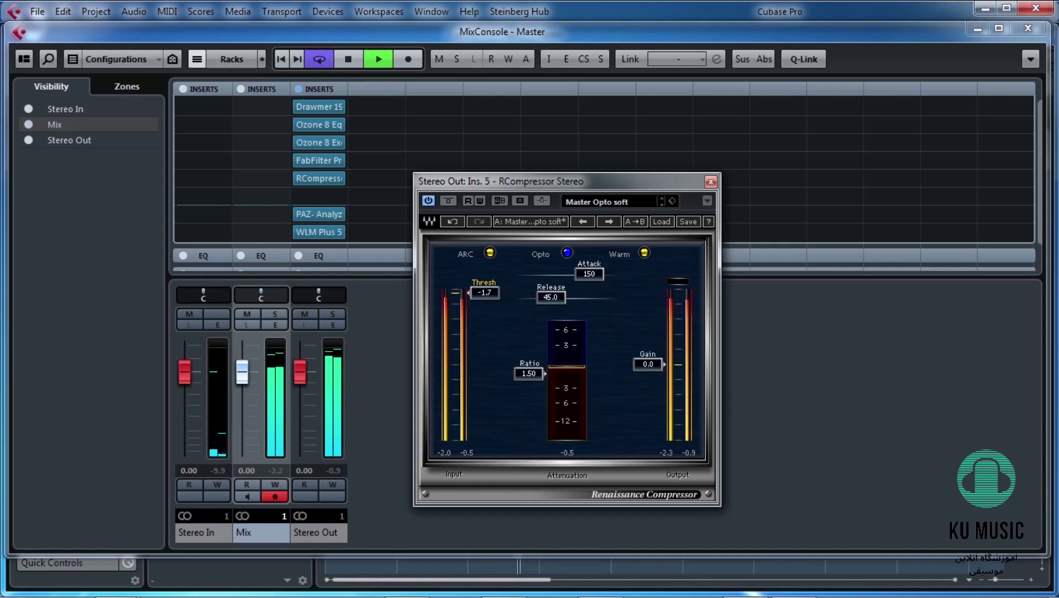
{"action": "key", "text": "space"}
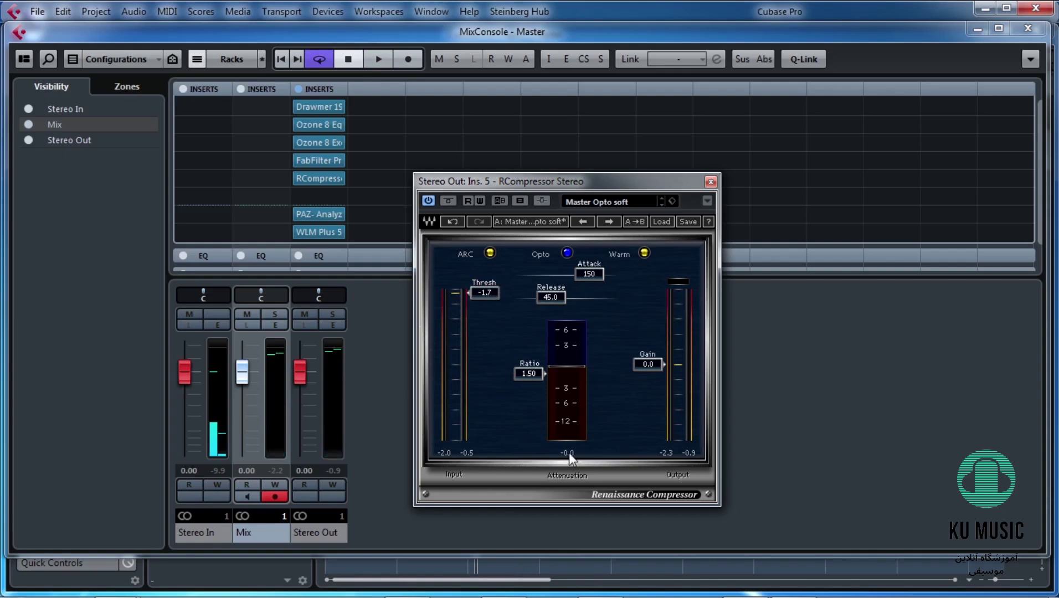
{"action": "key", "text": "space"}
{"action": "left_click_drag", "start_coordinate": [487, 293], "coordinate": [488, 294]}
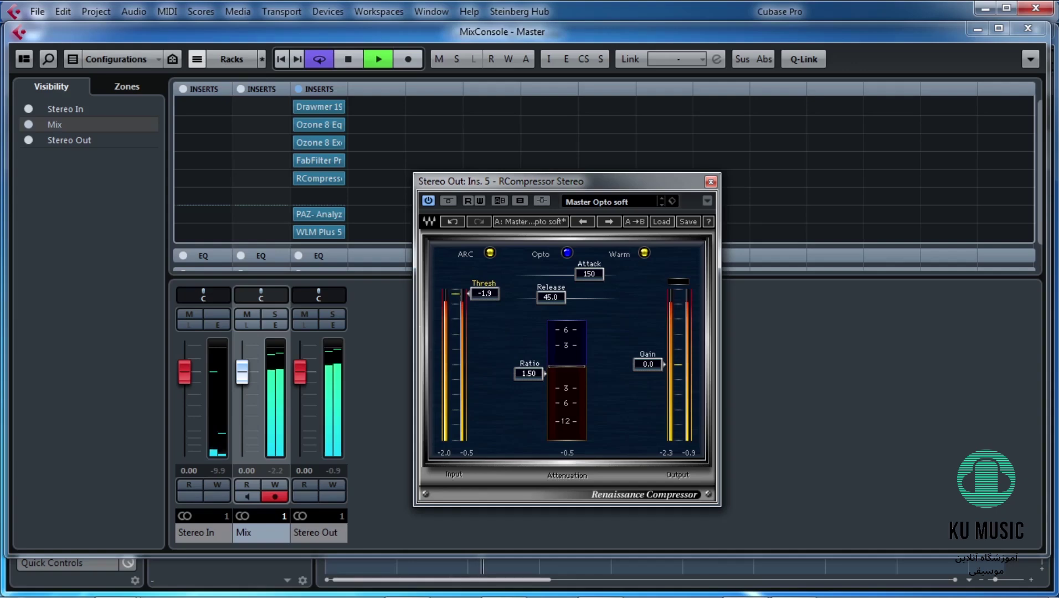
{"action": "mouse_move", "coordinate": [484, 293]}
{"action": "left_mouse_down"}
{"action": "mouse_move", "coordinate": [490, 308]}
{"action": "mouse_move", "coordinate": [491, 298]}
{"action": "left_mouse_up"}
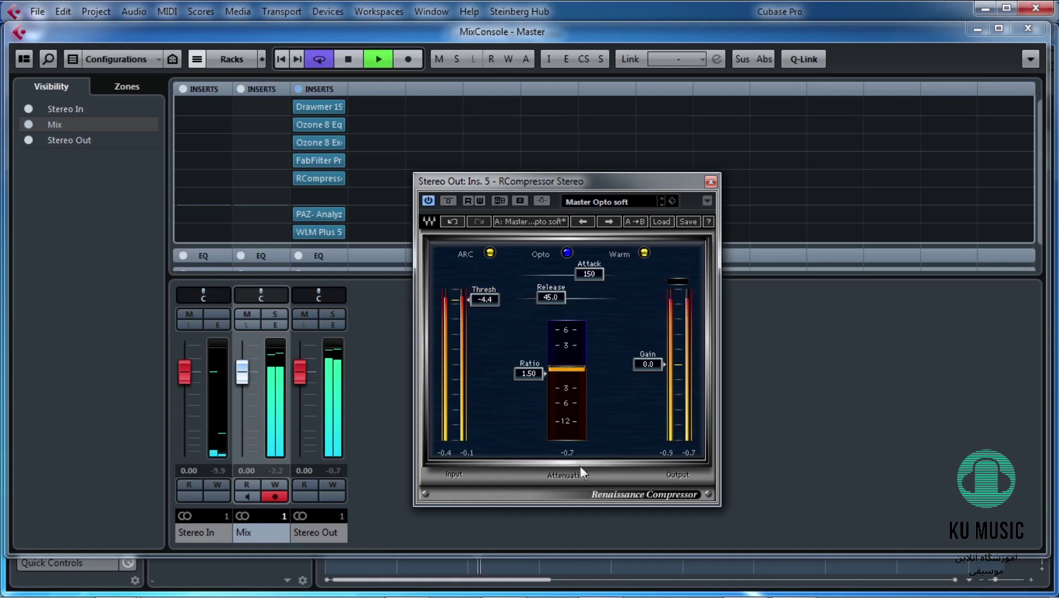
{"action": "left_click_drag", "start_coordinate": [485, 299], "coordinate": [485, 297]}
{"action": "key", "text": "space"}
Step: Compare the playing mix with RCompressor deactivated and reactivated, stop playback and close the plug-in
{"action": "left_click_drag", "start_coordinate": [508, 186], "coordinate": [551, 183]}
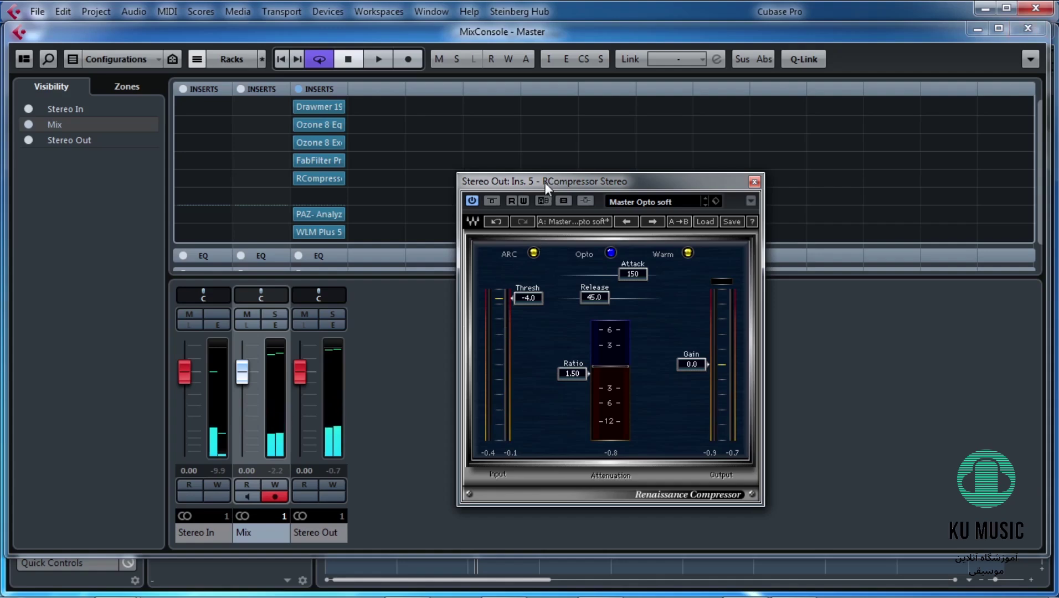
{"action": "mouse_move", "coordinate": [545, 184]}
{"action": "left_mouse_down"}
{"action": "mouse_move", "coordinate": [564, 177]}
{"action": "mouse_move", "coordinate": [547, 179]}
{"action": "left_mouse_up"}
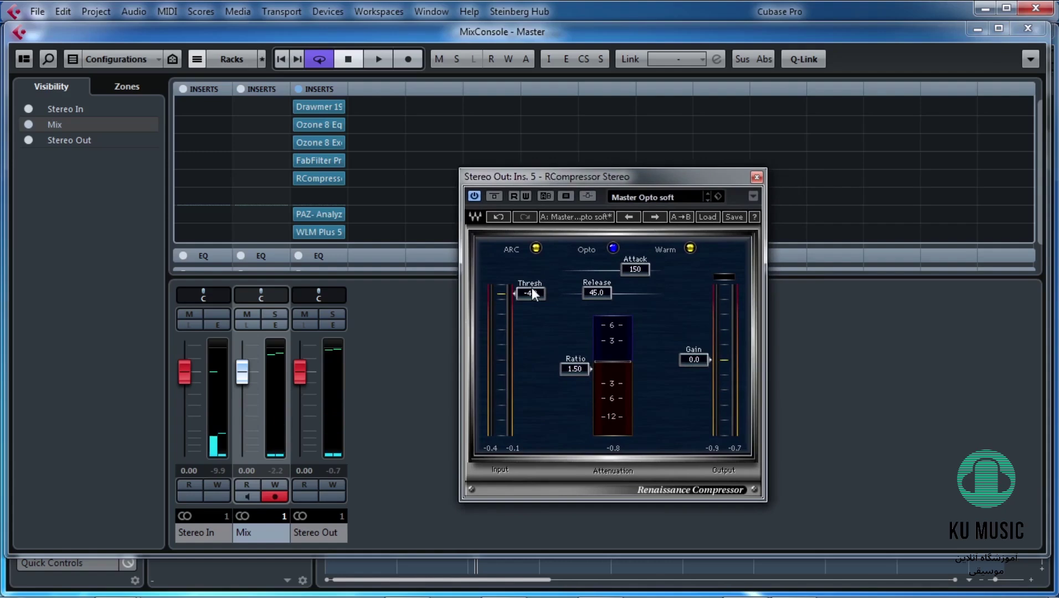
{"action": "key", "text": "space"}
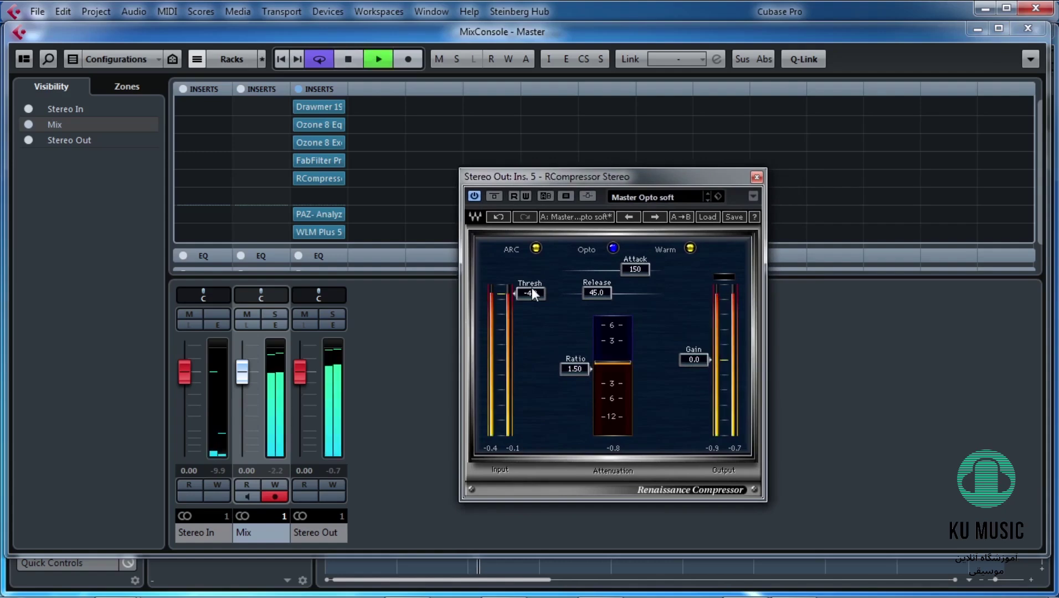
{"action": "left_click", "coordinate": [475, 196]}
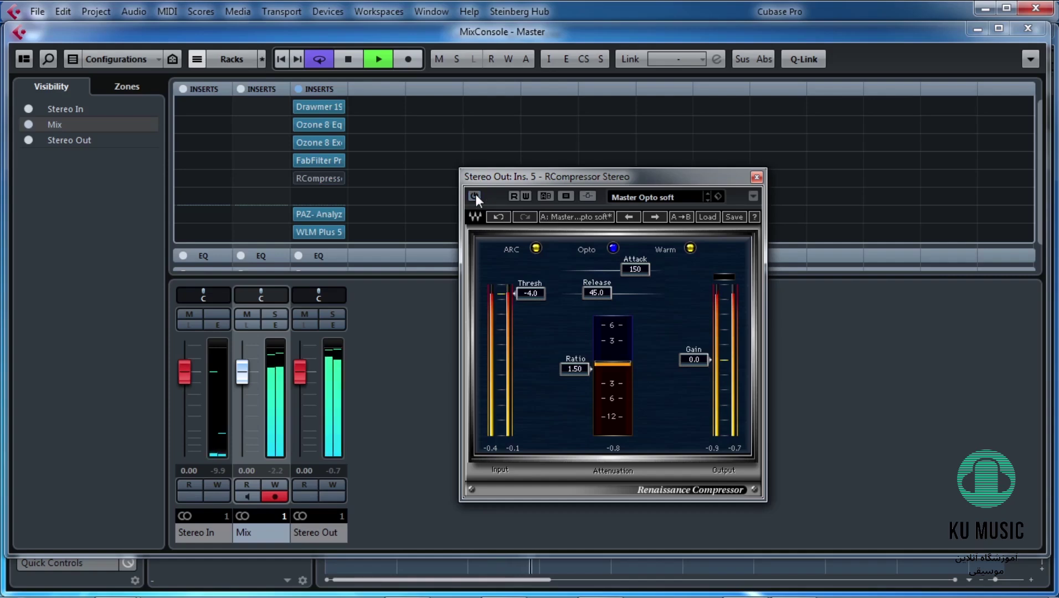
{"action": "left_click", "coordinate": [474, 196]}
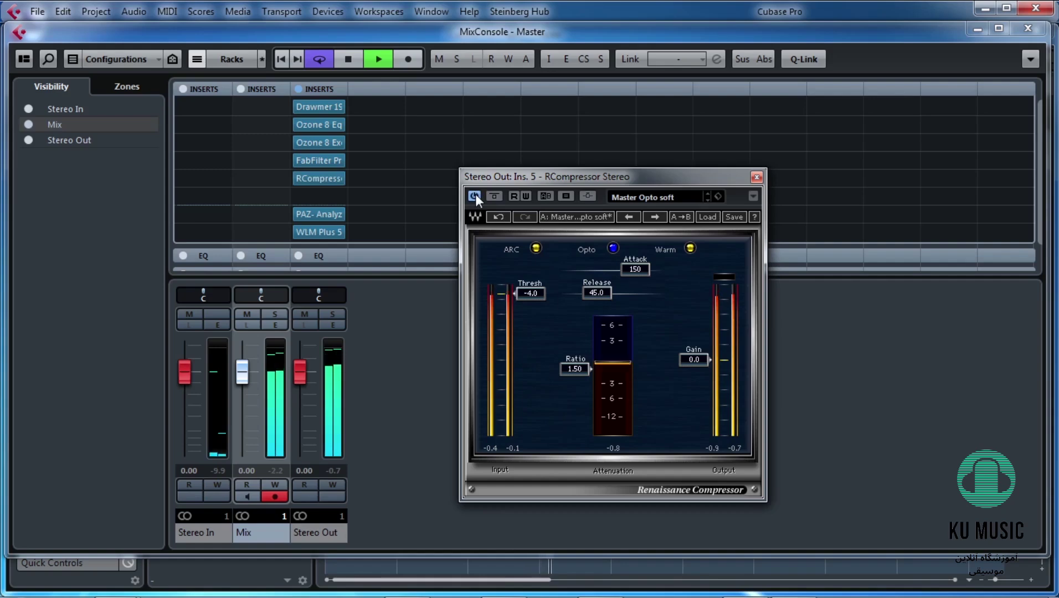
{"action": "key", "text": "space"}
{"action": "left_click", "coordinate": [756, 176]}
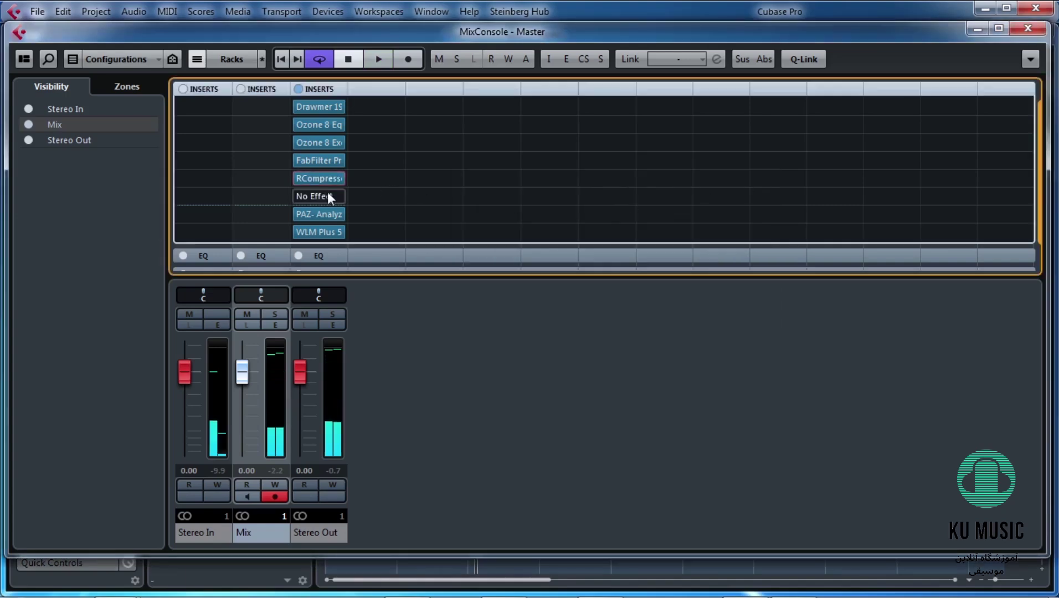
Step: Insert FabFilter Pro-L in Stereo Out's sixth insert slot and load the Dance & Electronica preset House - Loud & Punchy MdH
{"action": "left_click", "coordinate": [346, 198]}
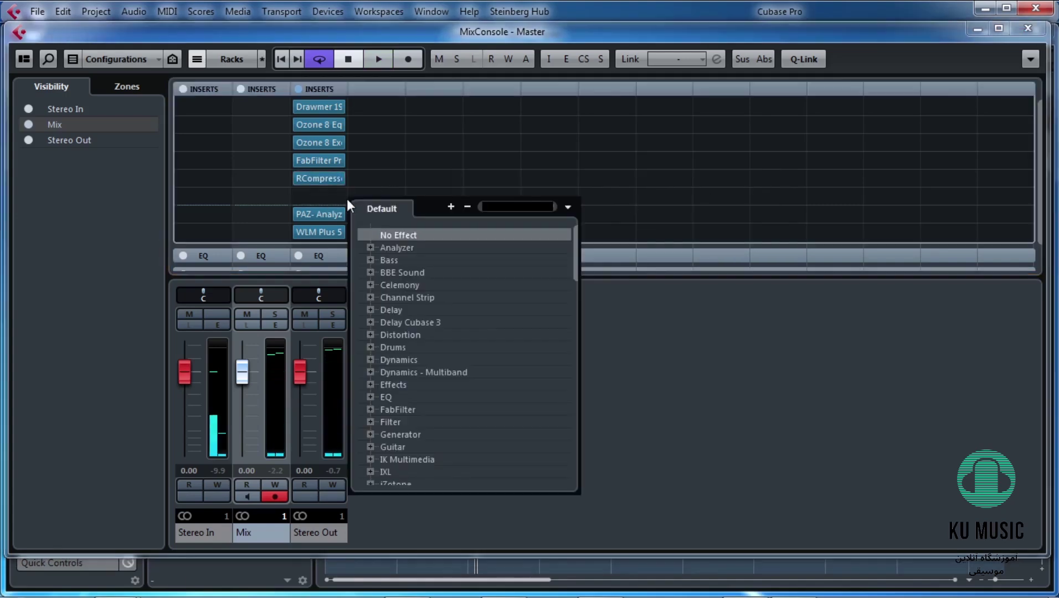
{"action": "type", "text": "pro"}
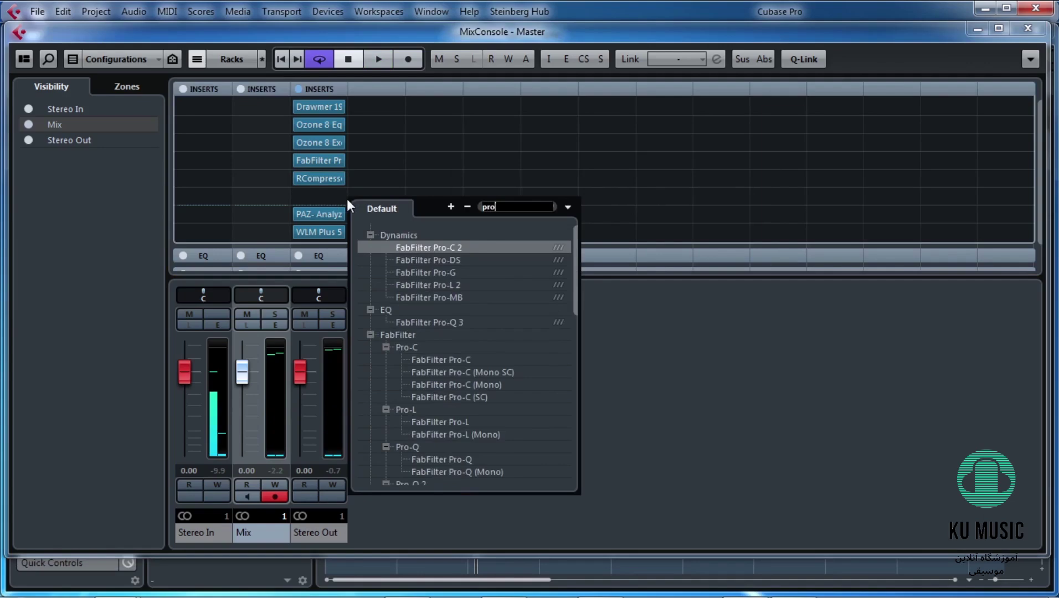
{"action": "type", "text": "l"}
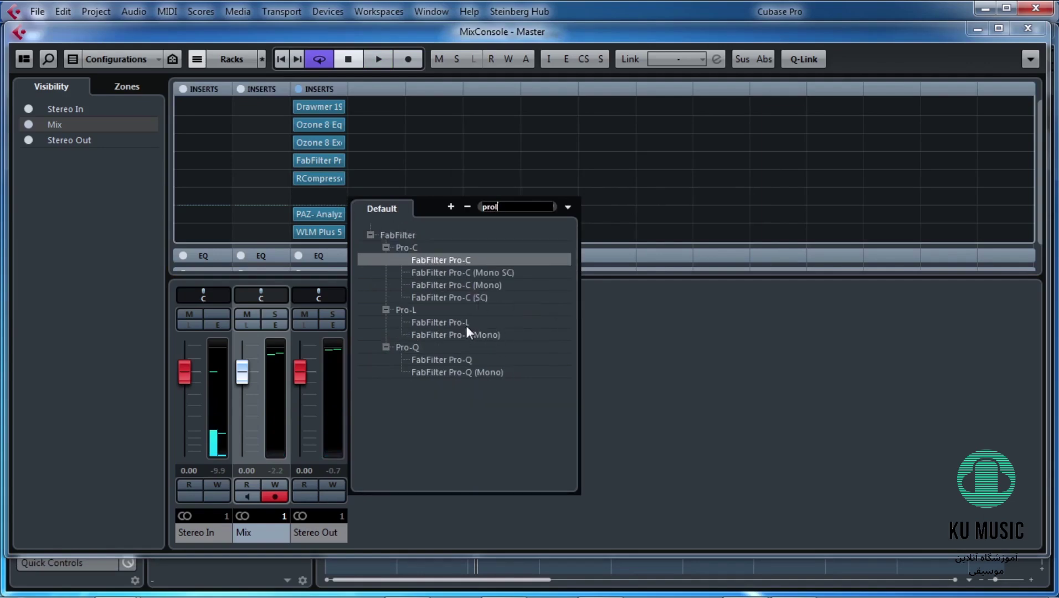
{"action": "left_click", "coordinate": [463, 324]}
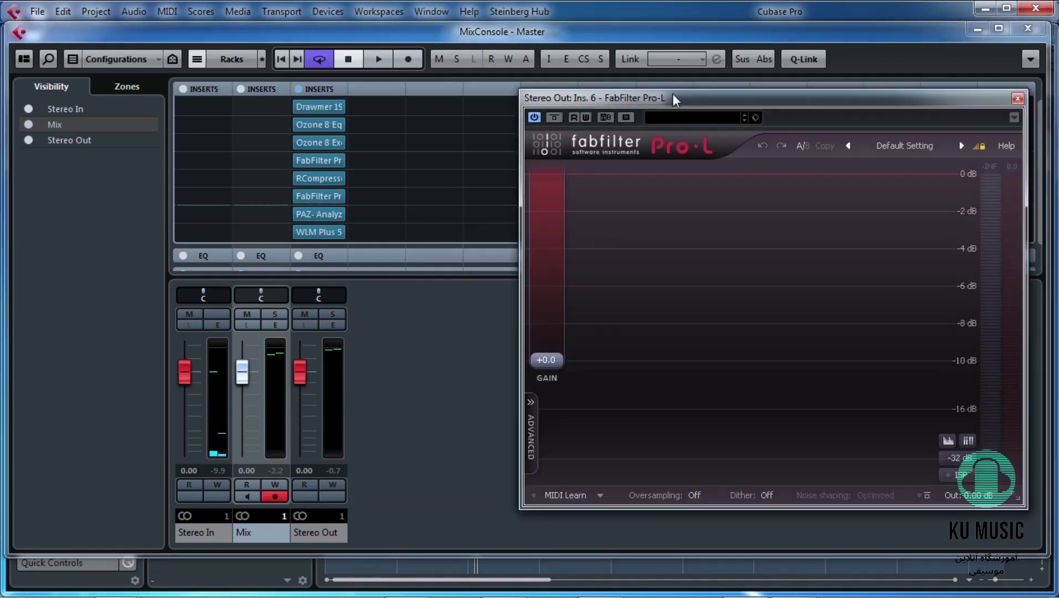
{"action": "left_click", "coordinate": [904, 146]}
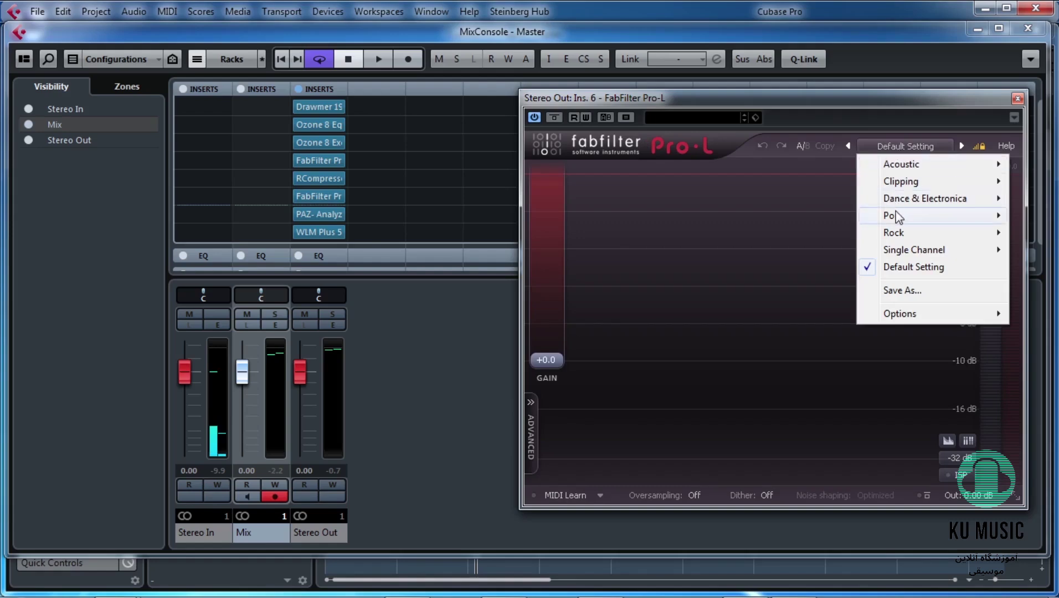
{"action": "mouse_move", "coordinate": [895, 199]}
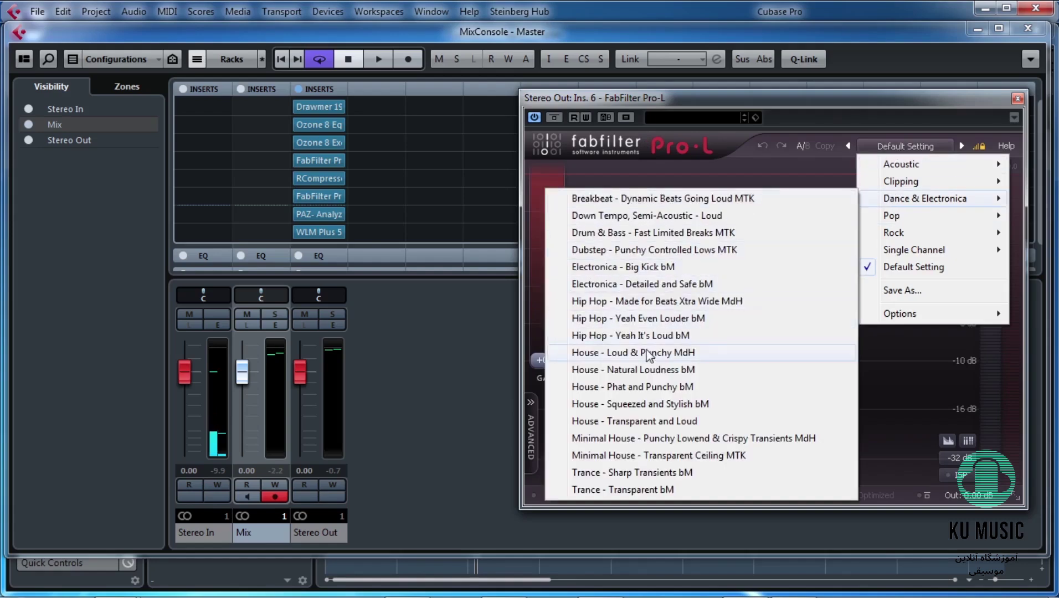
{"action": "left_click", "coordinate": [626, 357]}
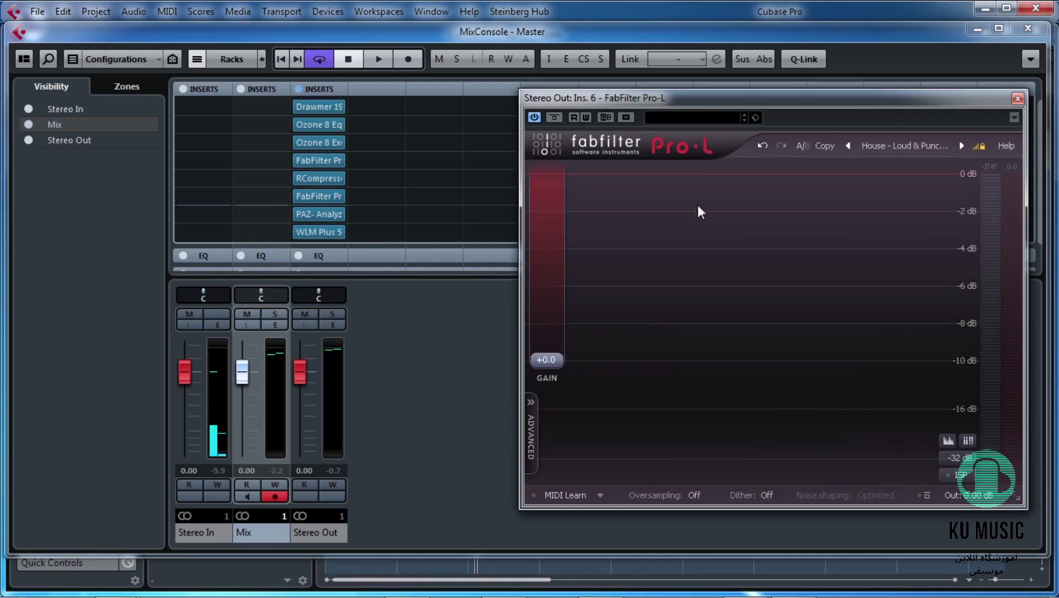
{"action": "left_click_drag", "start_coordinate": [722, 100], "coordinate": [612, 106]}
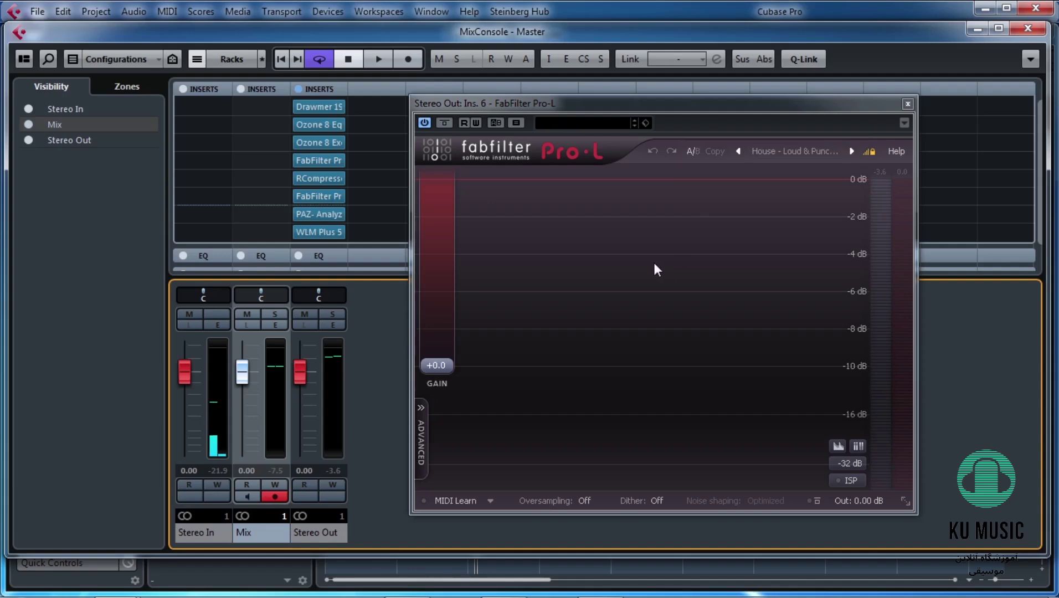
Step: Play the mix in several short passes and examine its peaks on Pro-L's level display
{"action": "key", "text": "space"}
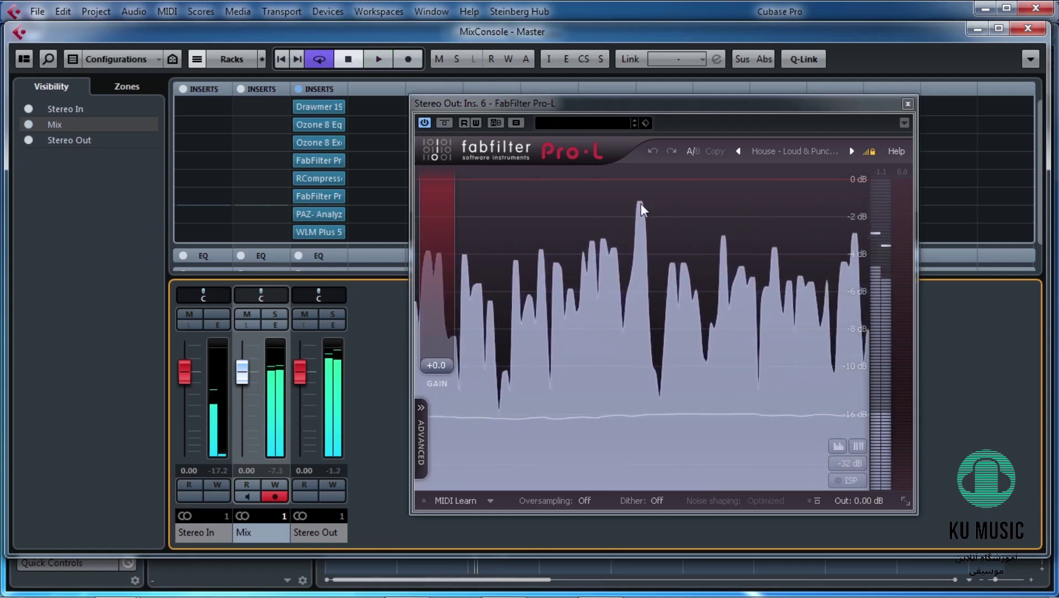
{"action": "key", "text": "space"}
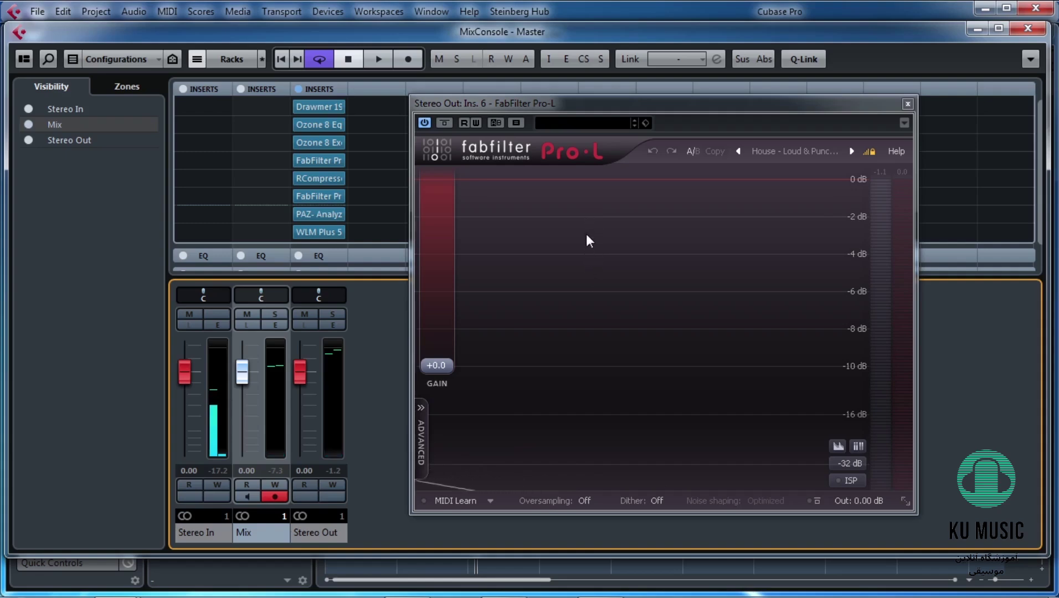
{"action": "key", "text": "space"}
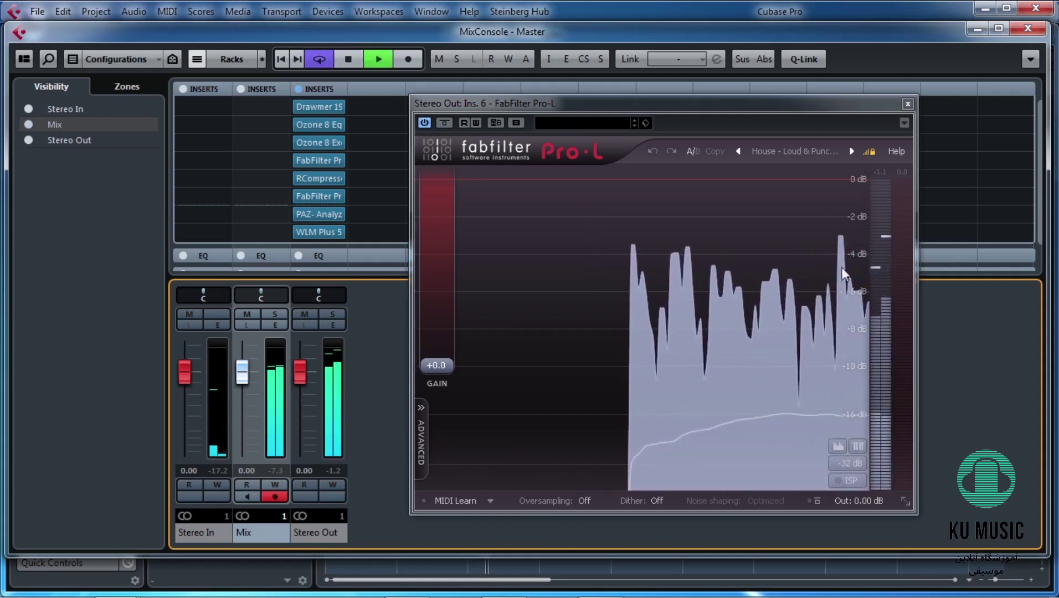
{"action": "key", "text": "space"}
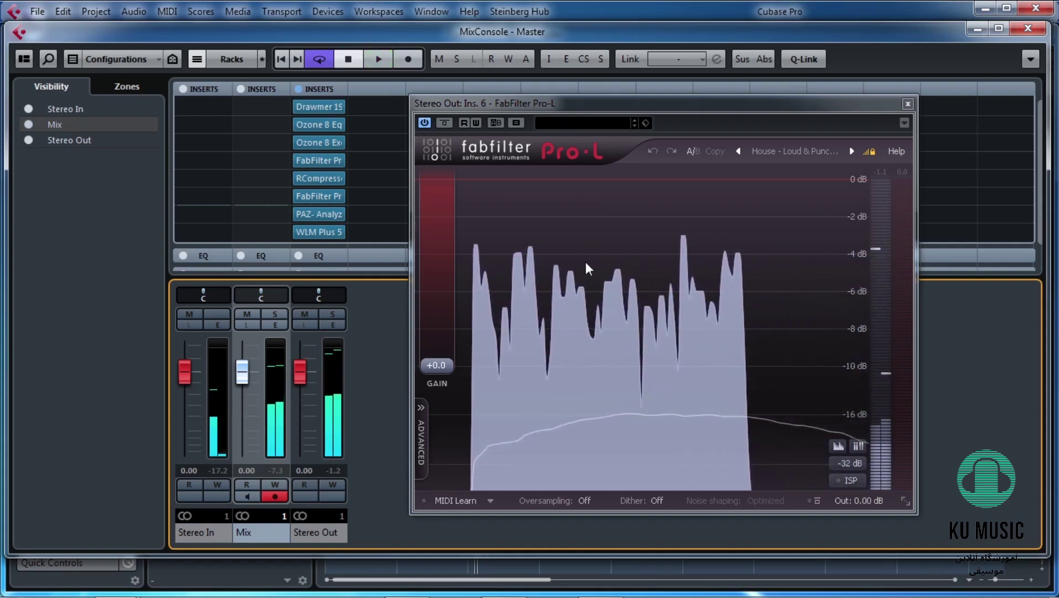
{"action": "key", "text": "space"}
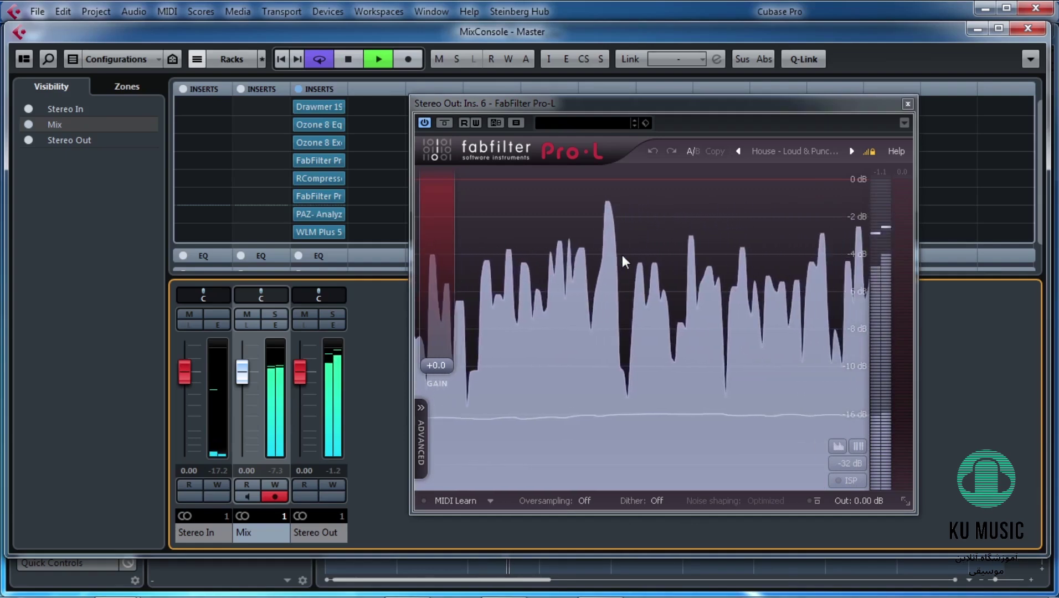
{"action": "key", "text": "space"}
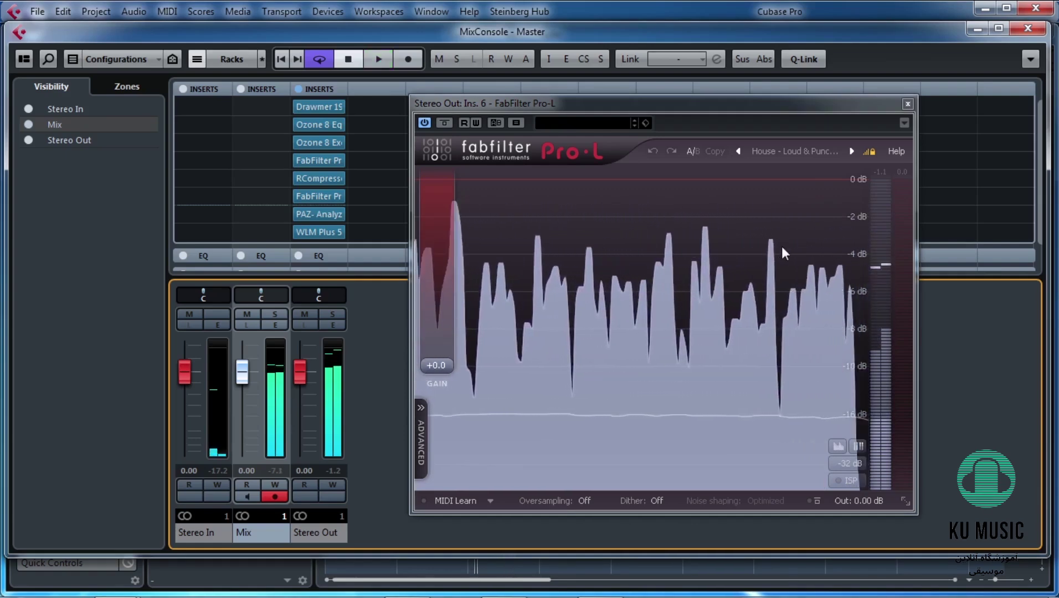
Step: Set Pro-L's output level to -4 dB and its gain to +4 dB, and play the mix to check the limiting
{"action": "left_click", "coordinate": [871, 499]}
{"action": "double_click", "coordinate": [867, 469]}
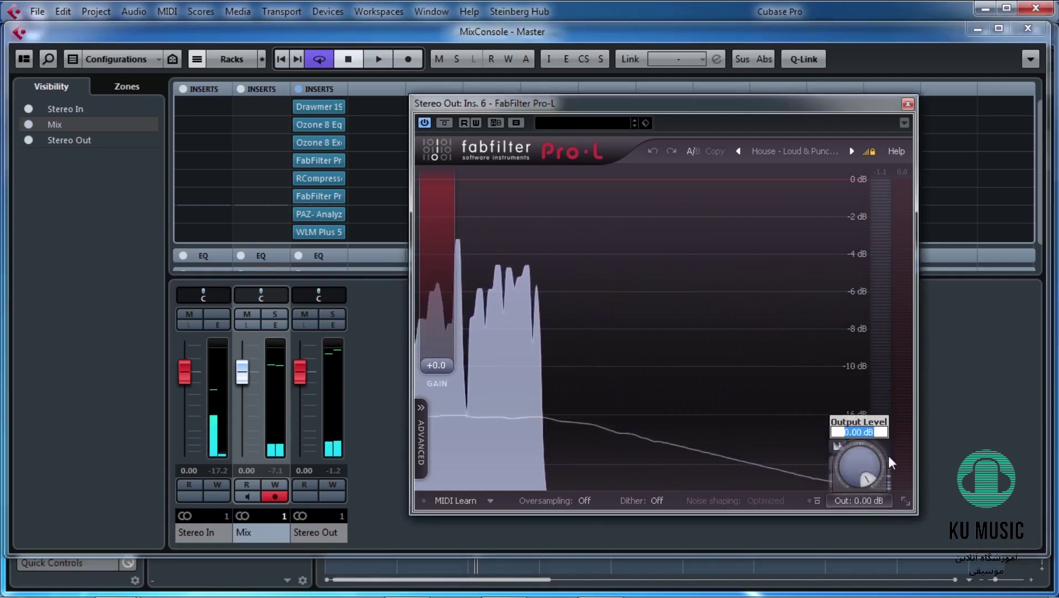
{"action": "type", "text": "-4"}
{"action": "key", "text": "Return"}
{"action": "double_click", "coordinate": [430, 369]}
{"action": "type", "text": "4"}
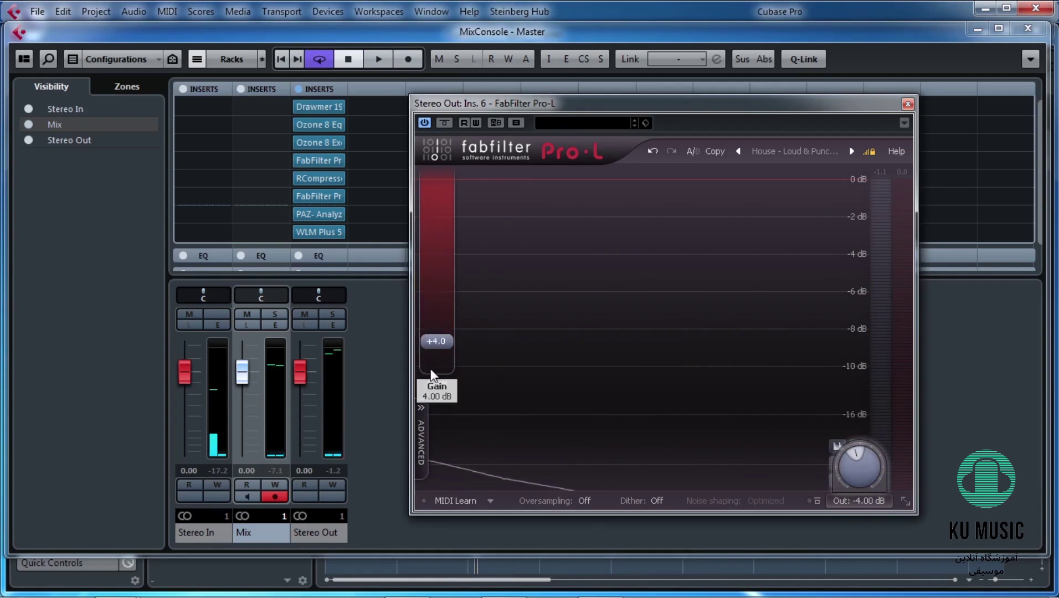
{"action": "key", "text": "Return"}
{"action": "key", "text": "space"}
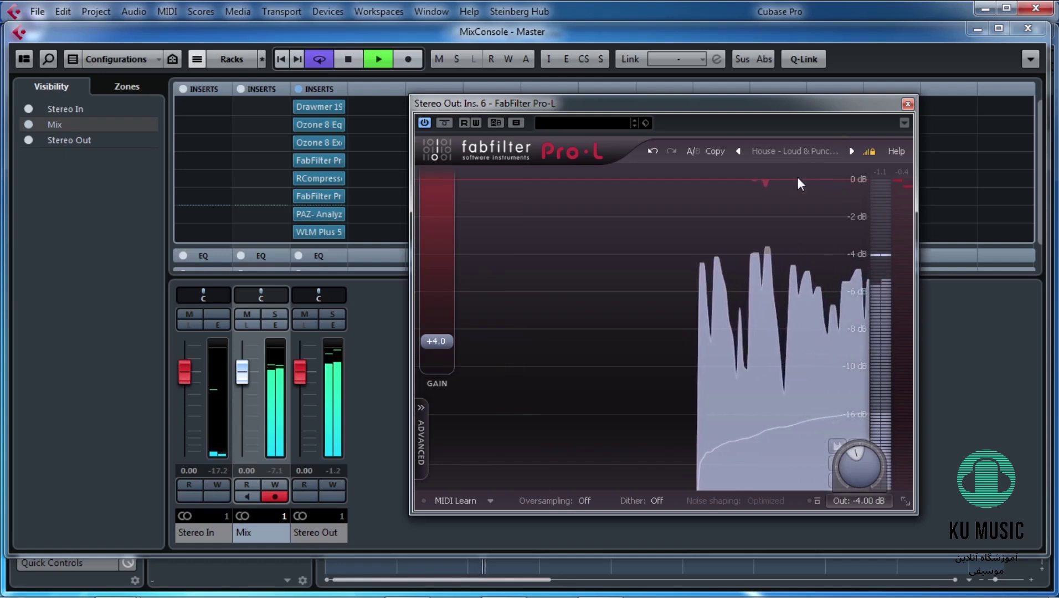
{"action": "left_click_drag", "start_coordinate": [777, 107], "coordinate": [788, 107]}
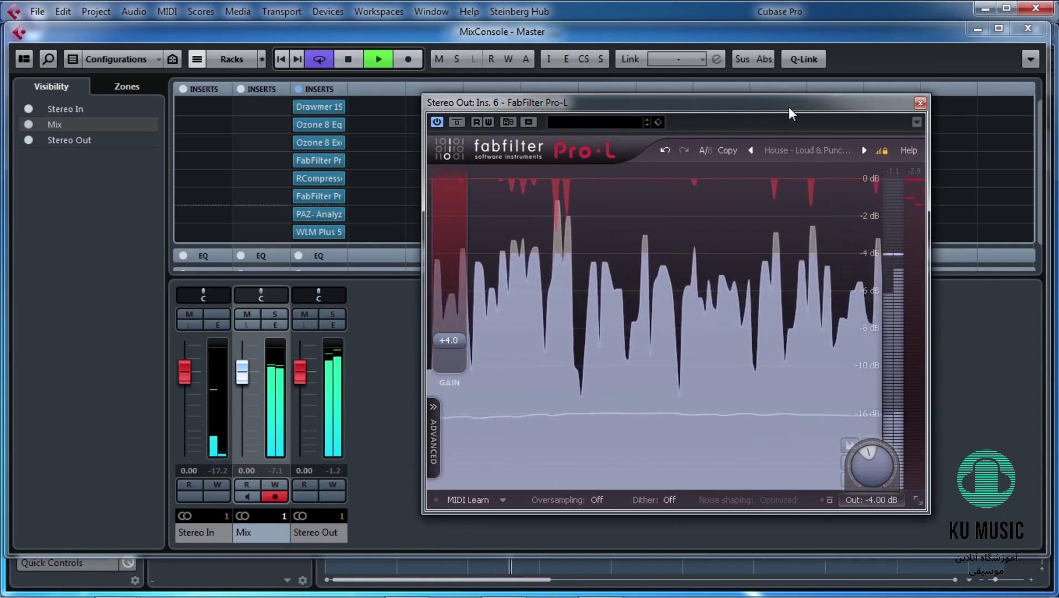
Step: Stop playback and replace the PAZ-Analyzer in Stereo Out's seventh insert slot with Ozone 8 Maximizer
{"action": "key", "text": "space"}
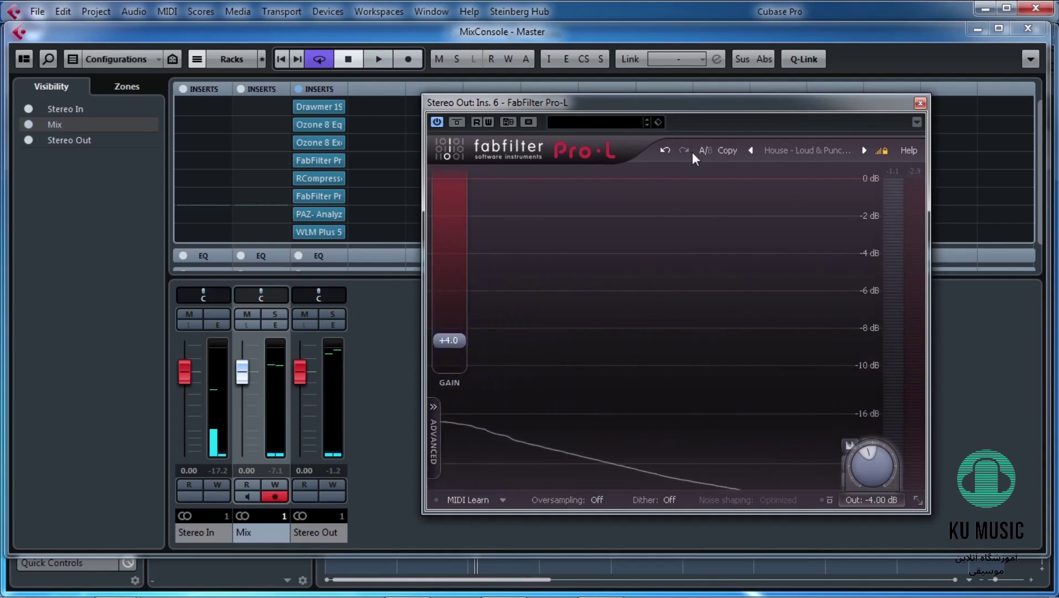
{"action": "left_click_drag", "start_coordinate": [672, 106], "coordinate": [684, 108]}
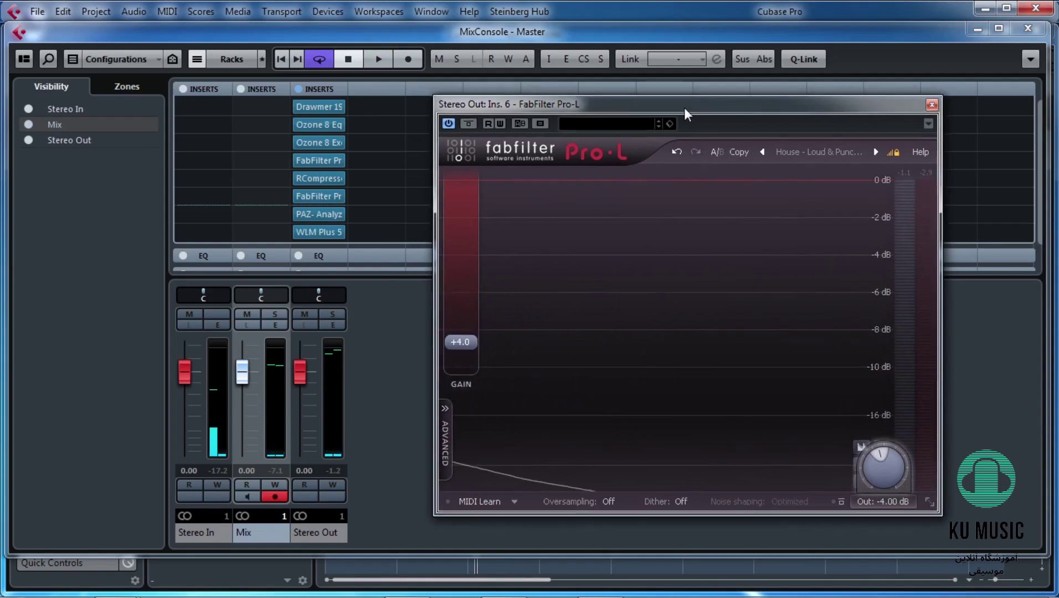
{"action": "left_click", "coordinate": [342, 214]}
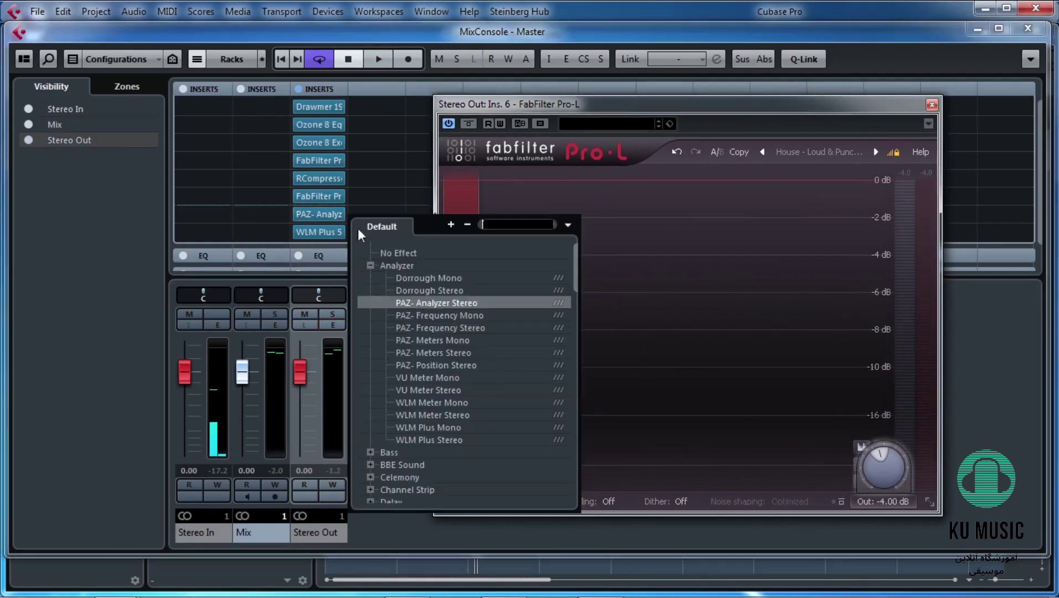
{"action": "left_click", "coordinate": [389, 253]}
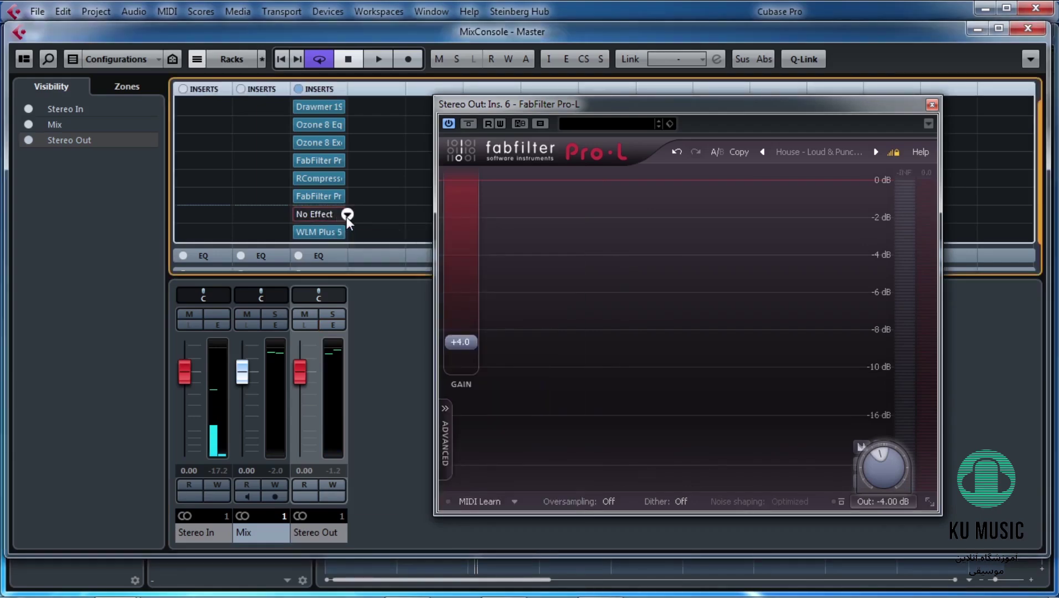
{"action": "left_click", "coordinate": [345, 217]}
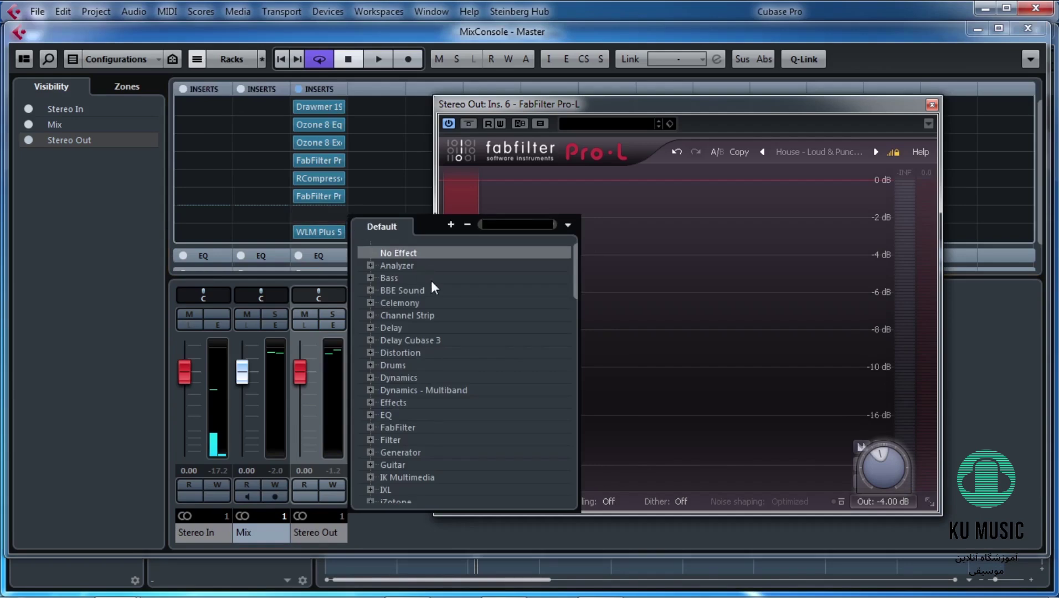
{"action": "type", "text": "z"}
{"action": "key", "text": "BackSpace"}
{"action": "type", "text": "ozo"}
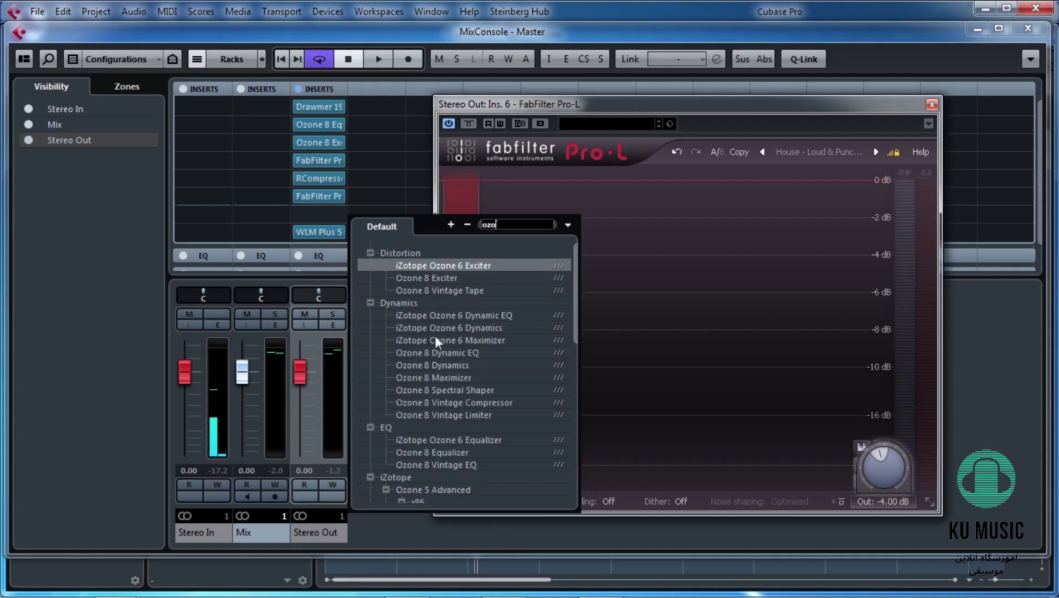
{"action": "left_click", "coordinate": [453, 377]}
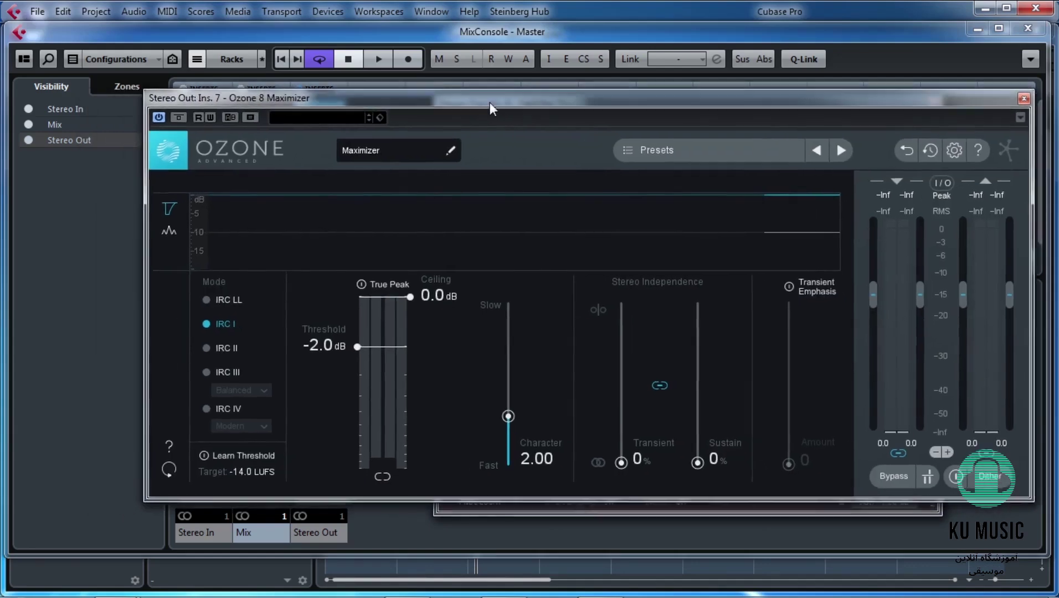
Step: Set the Maximizer to IRC II mode with a ceiling of -0.1 dB
{"action": "left_click_drag", "start_coordinate": [489, 103], "coordinate": [457, 120]}
{"action": "left_click", "coordinate": [193, 363]}
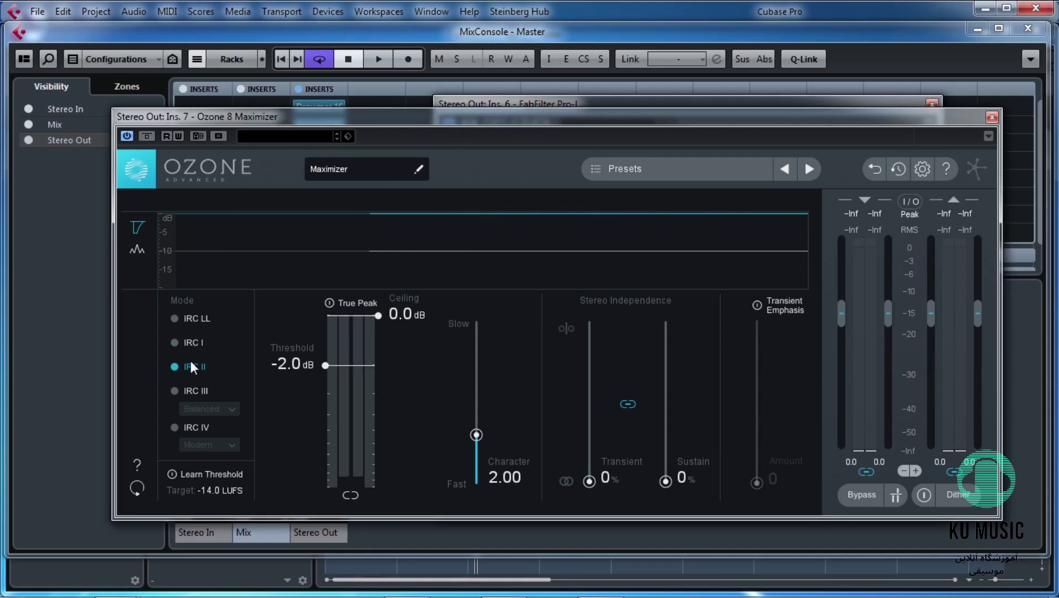
{"action": "left_click", "coordinate": [420, 312]}
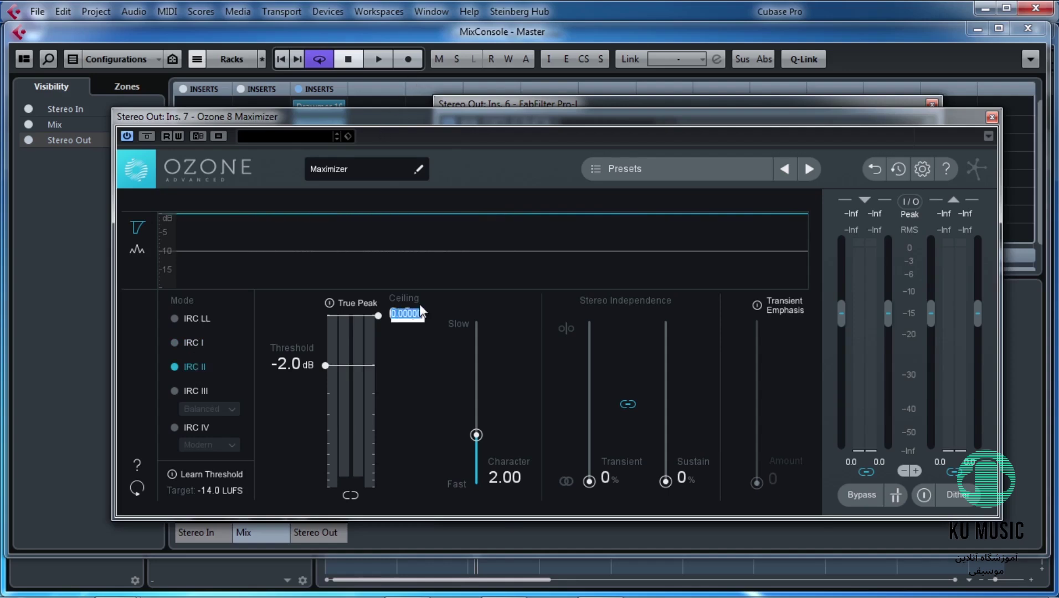
{"action": "type", "text": "-0.1"}
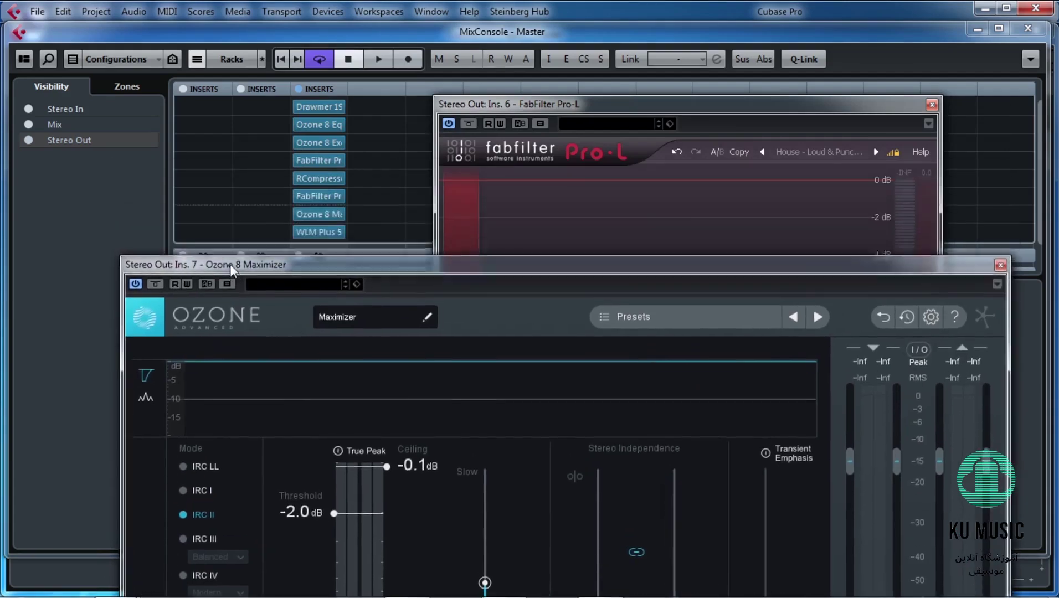
Step: Open the WLM Plus 5.1 loudness meter beside the Maximizer and play a short pass to examine the mix's long-term loudness
{"action": "left_click", "coordinate": [316, 231]}
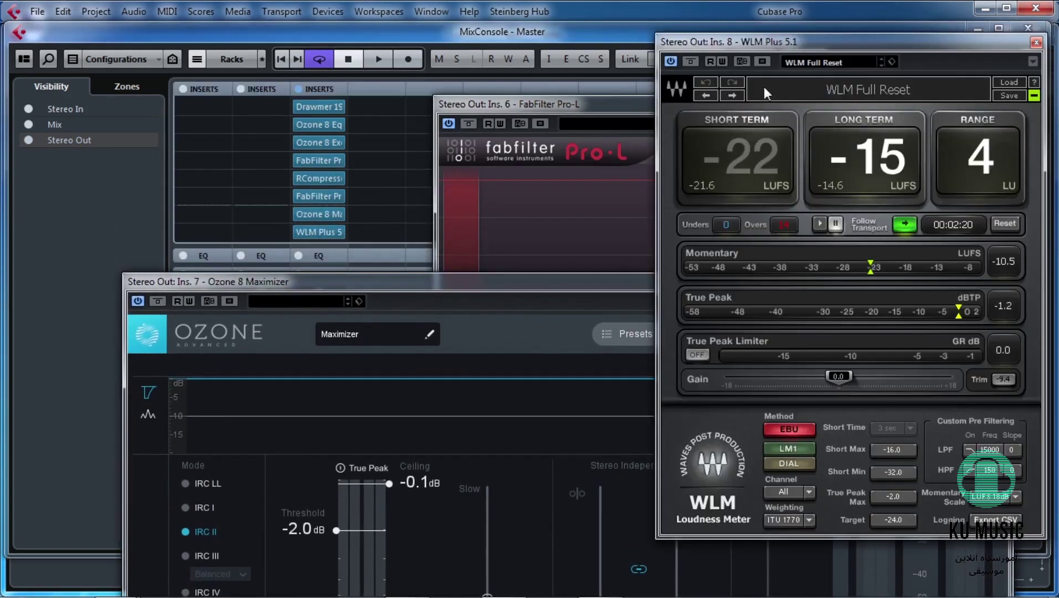
{"action": "left_click_drag", "start_coordinate": [605, 284], "coordinate": [523, 67]}
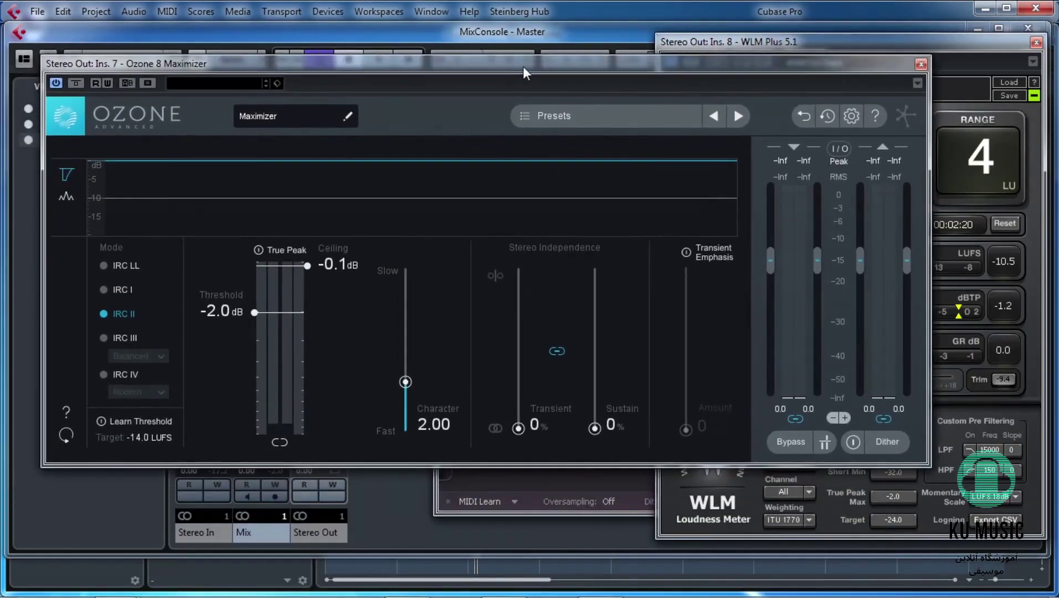
{"action": "left_click", "coordinate": [1003, 64]}
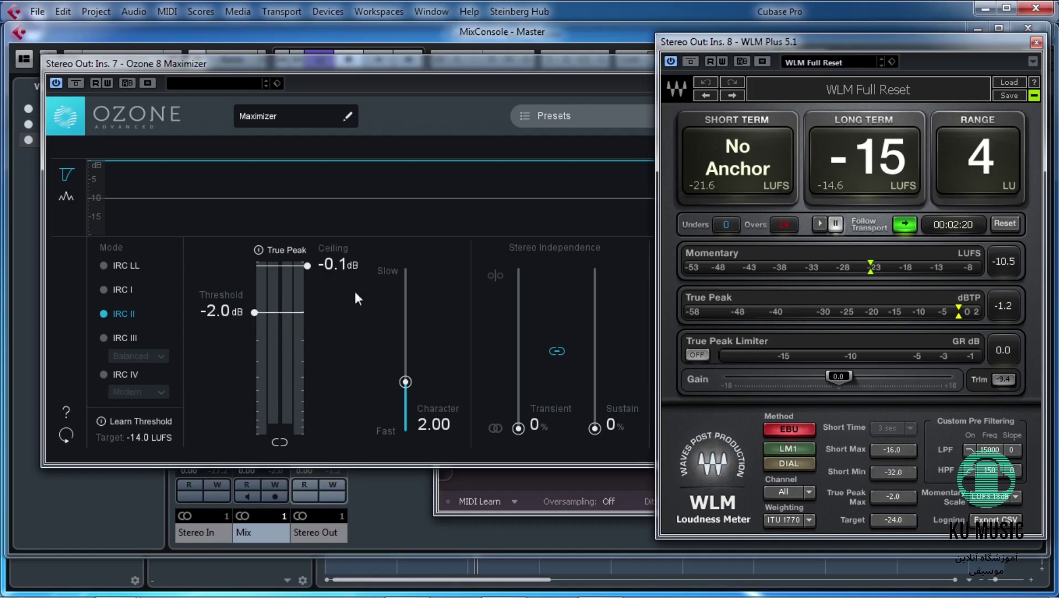
{"action": "left_click_drag", "start_coordinate": [597, 66], "coordinate": [576, 67]}
{"action": "left_click", "coordinate": [967, 51]}
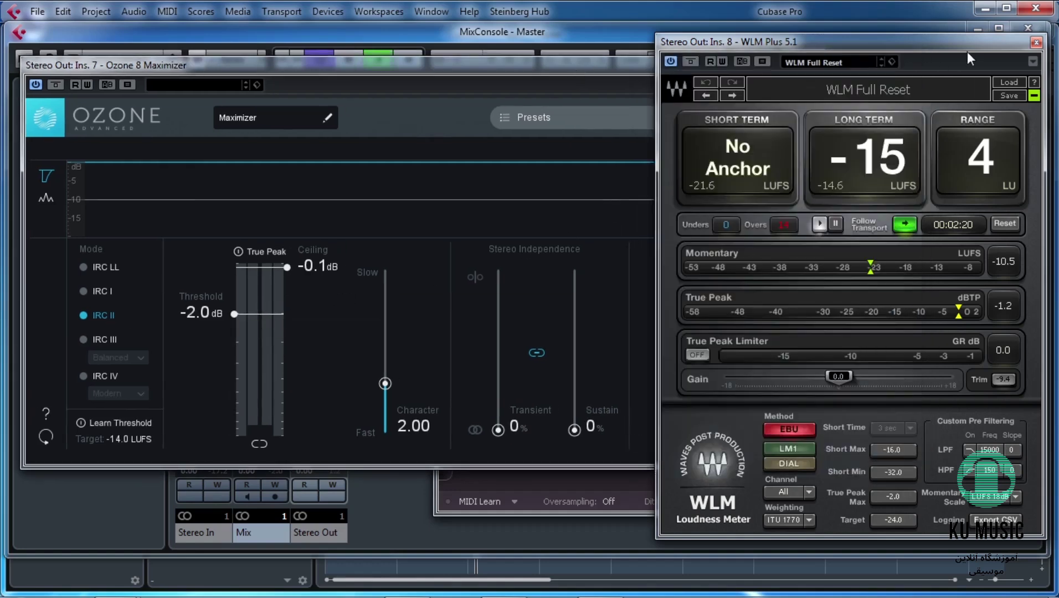
{"action": "key", "text": "space"}
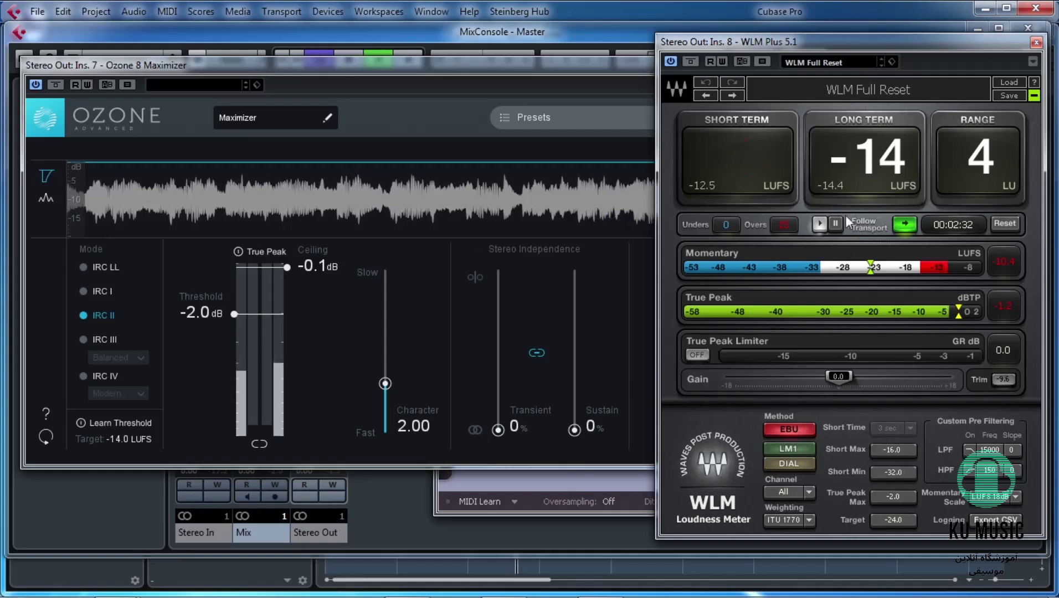
{"action": "key", "text": "space"}
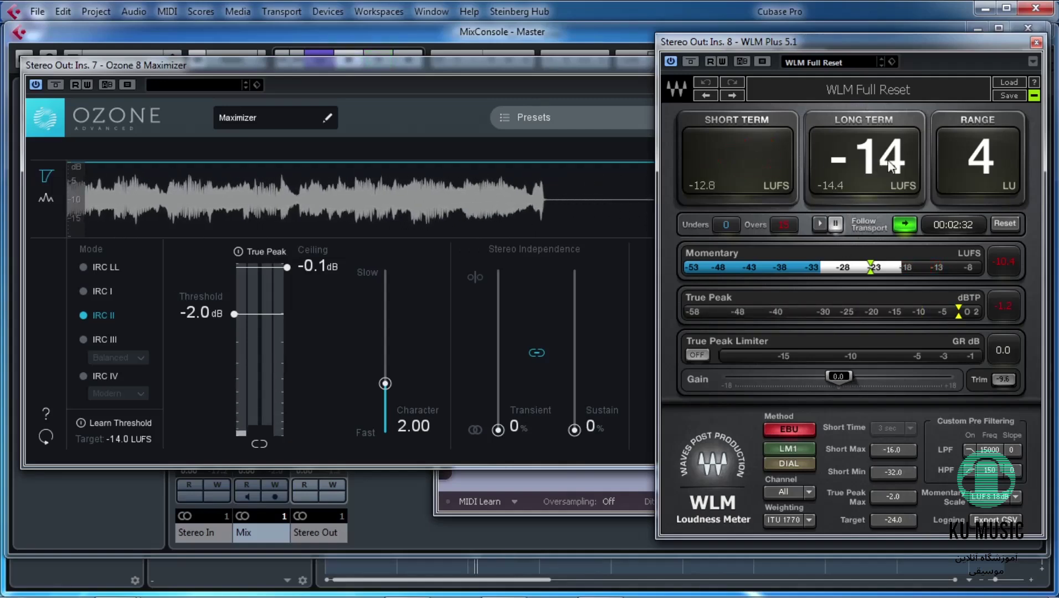
Step: Lower the Maximizer's threshold to -6.7 dB, play the mix and reset the loudness meter to measure afresh
{"action": "left_click_drag", "start_coordinate": [234, 315], "coordinate": [234, 369]}
{"action": "key", "text": "space"}
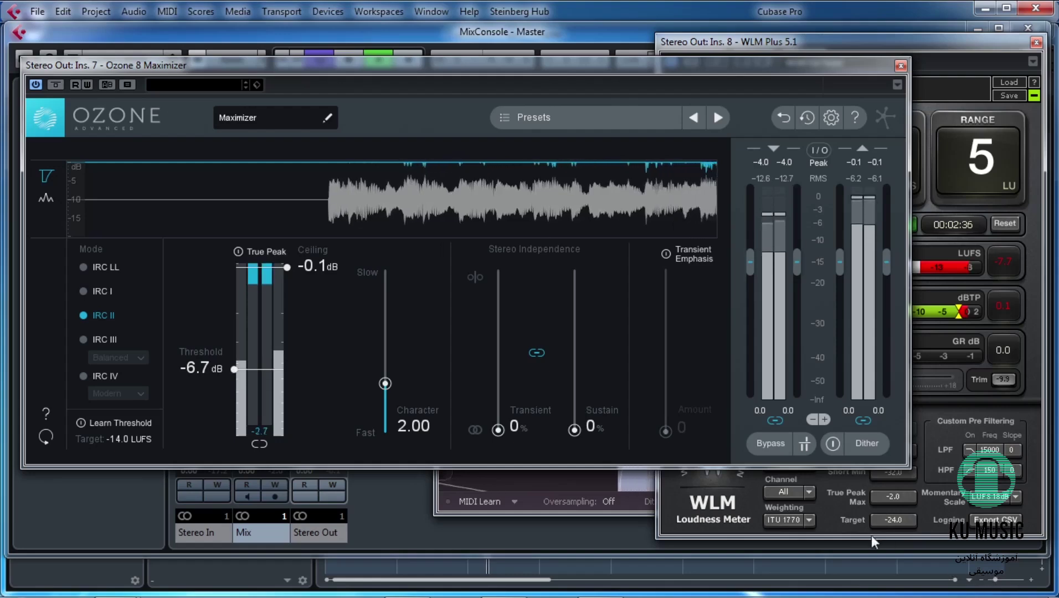
{"action": "left_click", "coordinate": [846, 530]}
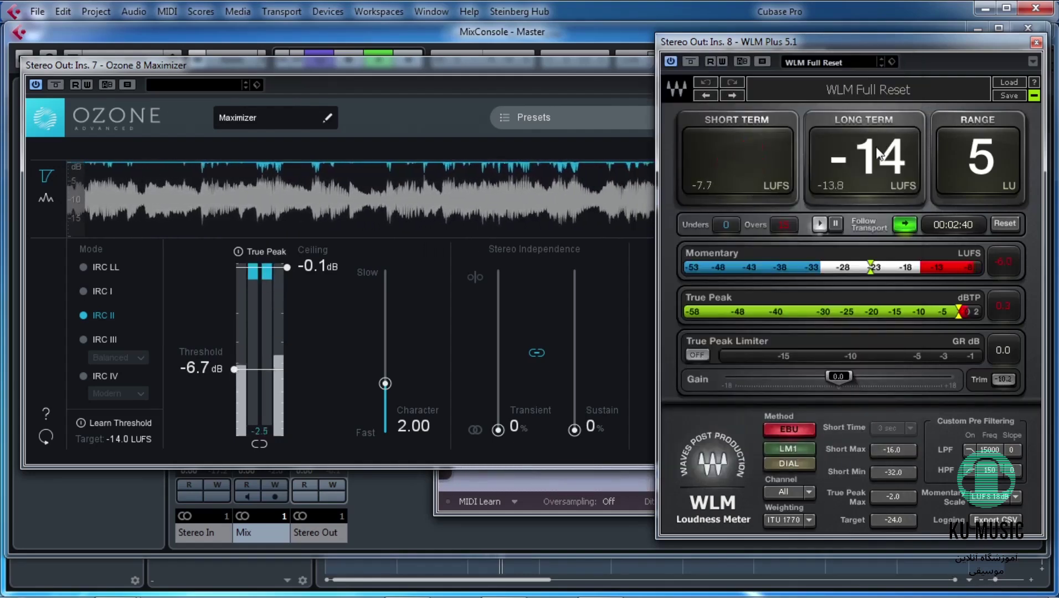
{"action": "left_click", "coordinate": [1004, 223]}
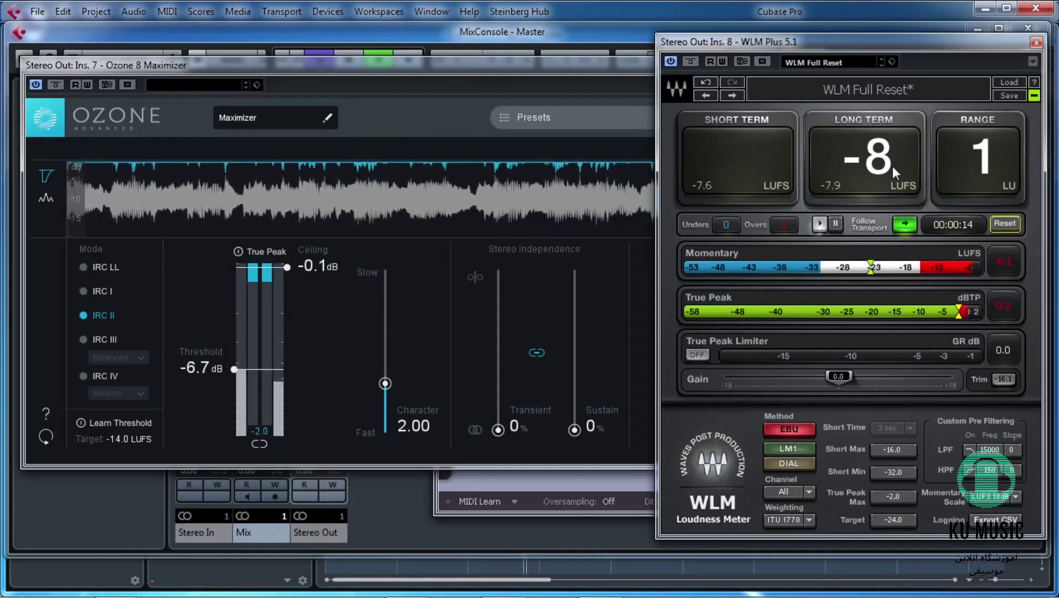
Step: Raise the Maximizer's threshold to -5.9 dB during playback and restart the loudness measurement
{"action": "left_click", "coordinate": [236, 375]}
{"action": "left_click_drag", "start_coordinate": [235, 375], "coordinate": [231, 363]}
{"action": "left_click", "coordinate": [950, 39]}
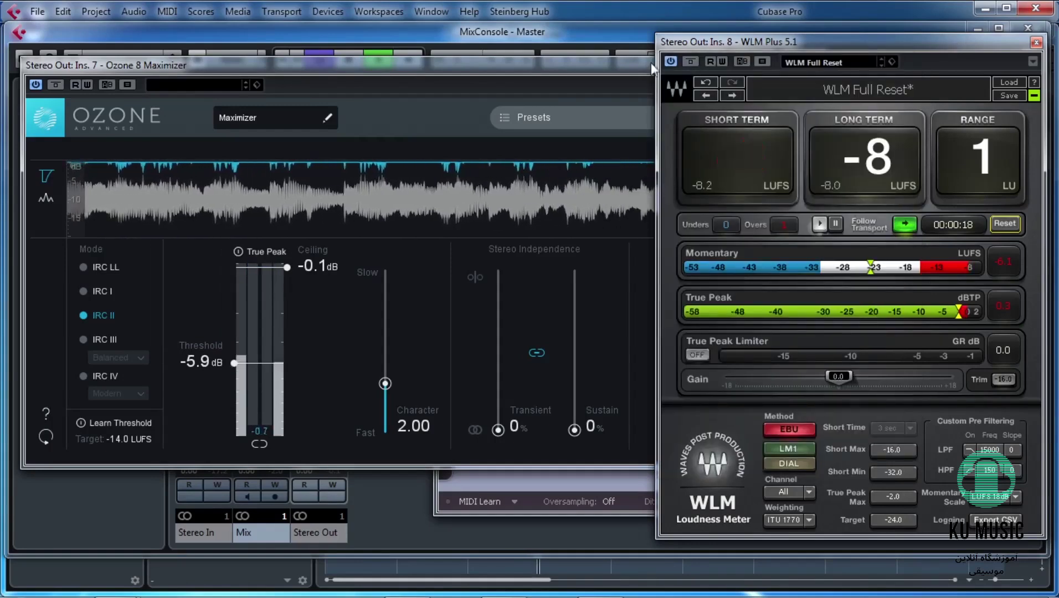
{"action": "left_click", "coordinate": [1004, 224]}
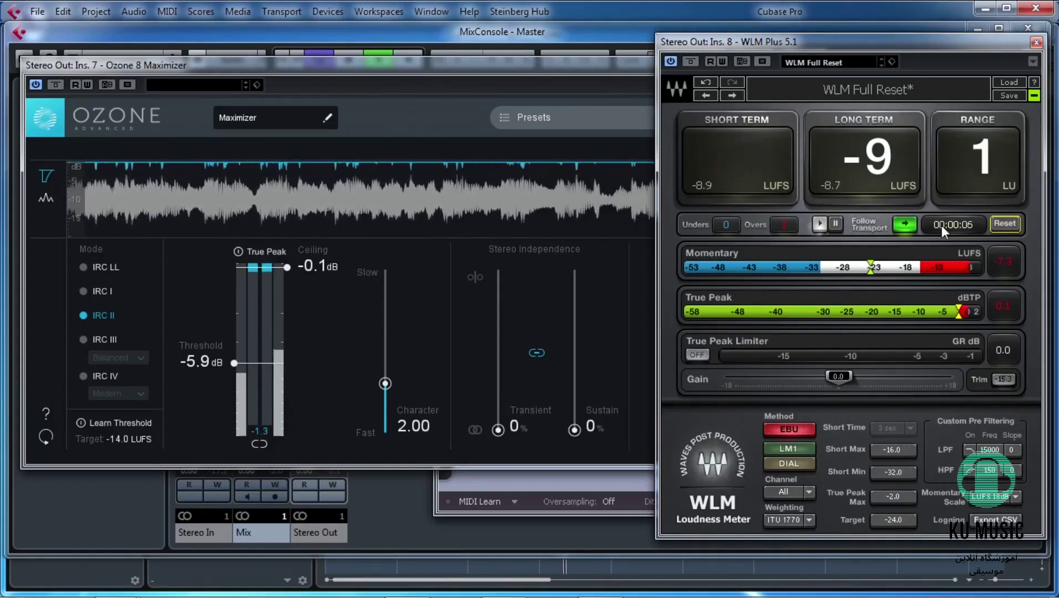
Step: Set the Maximizer's threshold to -6.0 dB, measure the loudness from a reset meter and stop playback
{"action": "left_click", "coordinate": [235, 363]}
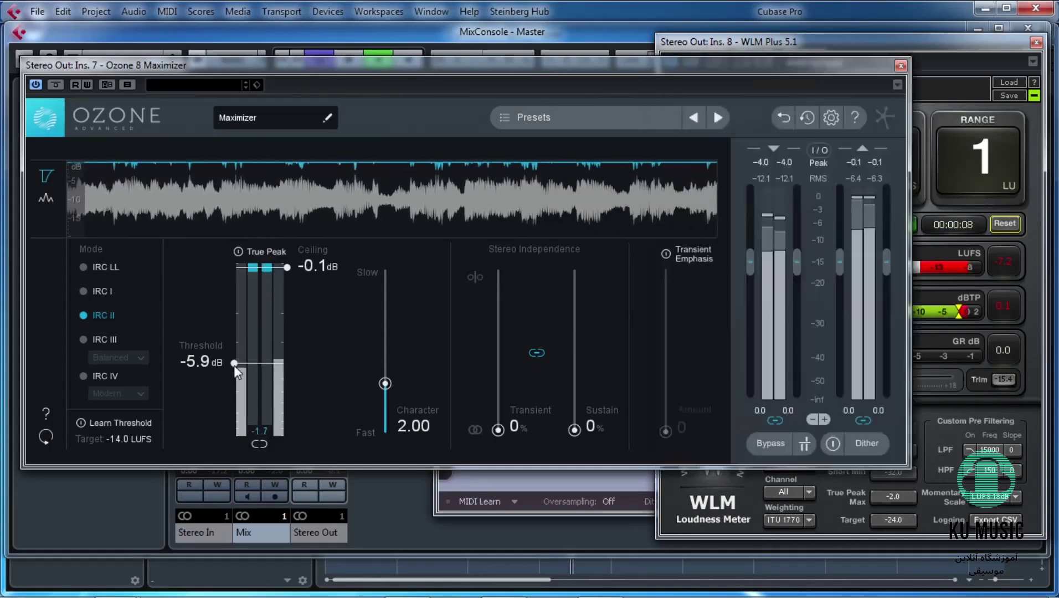
{"action": "left_click_drag", "start_coordinate": [235, 363], "coordinate": [231, 365]}
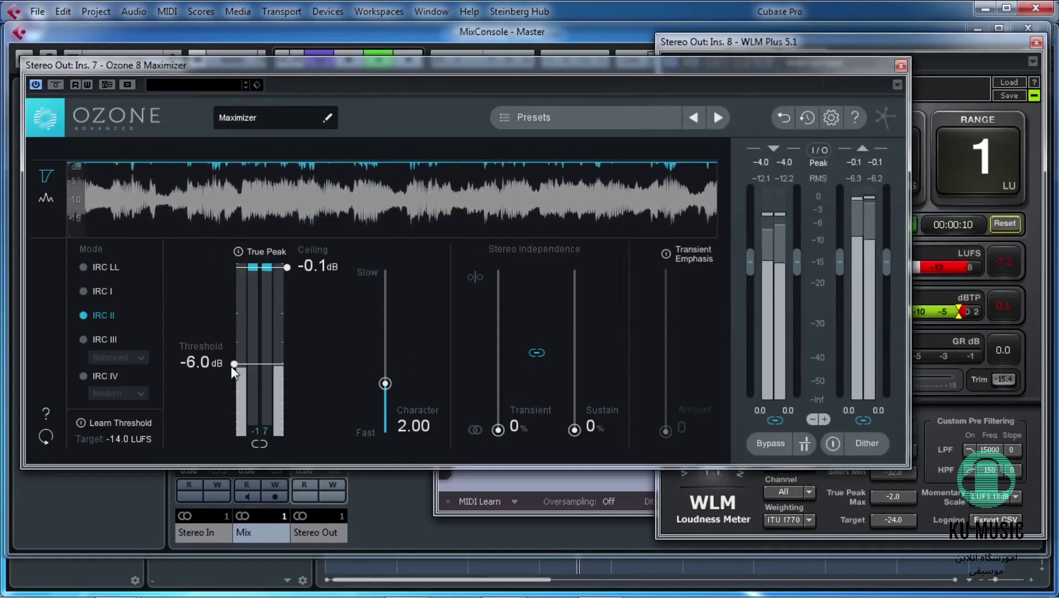
{"action": "left_click", "coordinate": [1008, 224]}
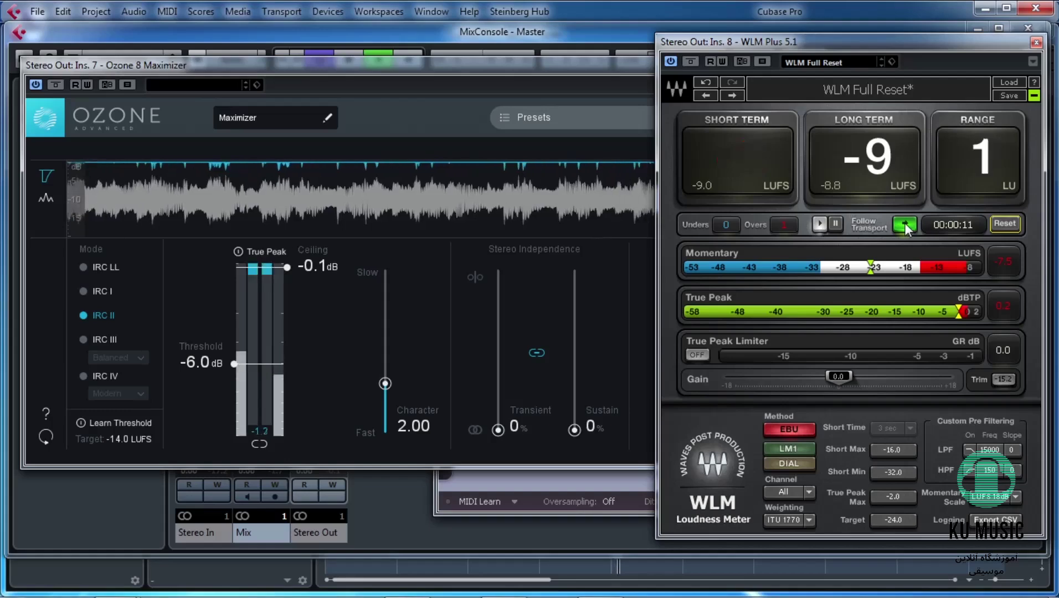
{"action": "key", "text": "space"}
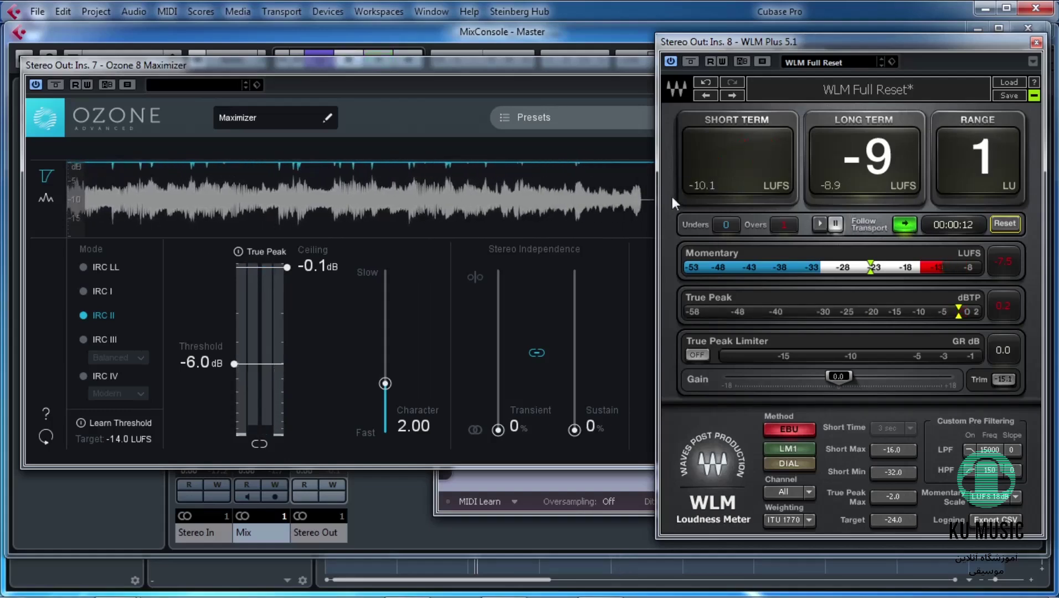
Step: Clear the loudness meter, set the Maximizer's threshold to -6.3 dB and play the mix to check its loudness
{"action": "left_click", "coordinate": [1005, 223]}
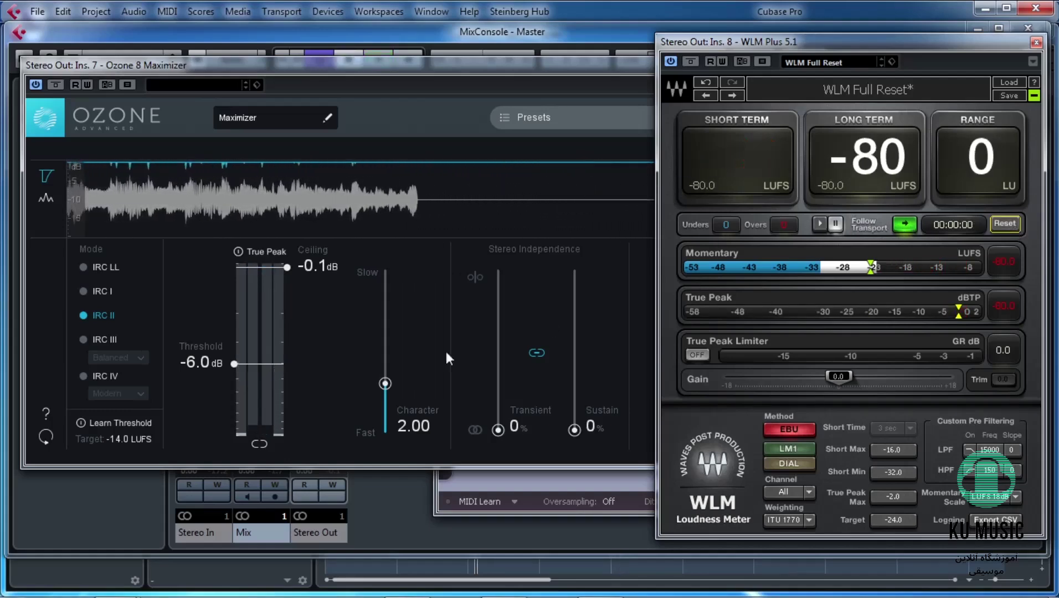
{"action": "left_click_drag", "start_coordinate": [233, 366], "coordinate": [231, 368]}
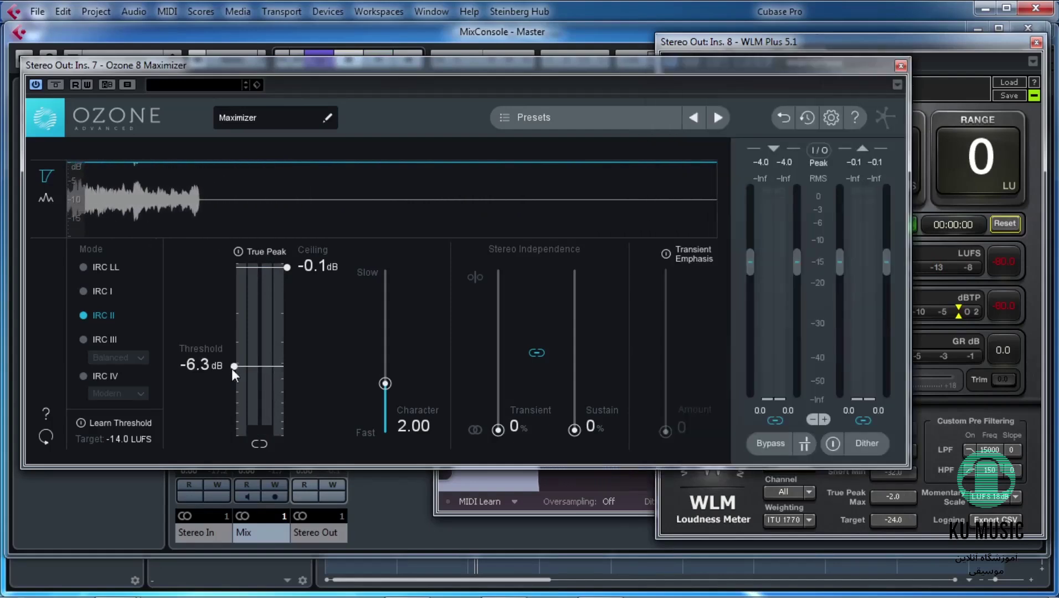
{"action": "left_click", "coordinate": [939, 60]}
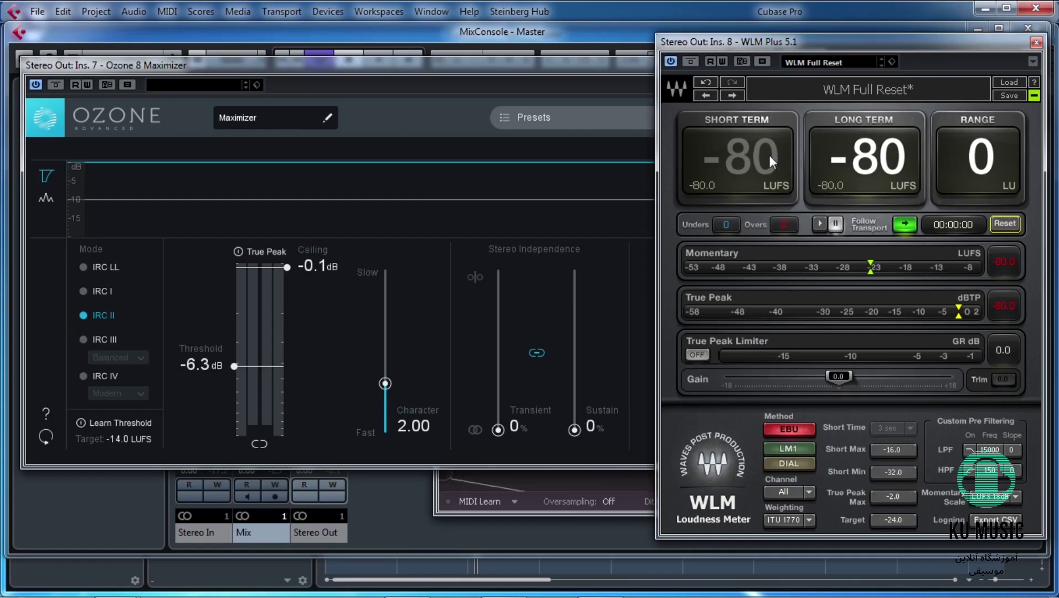
{"action": "key", "text": "space"}
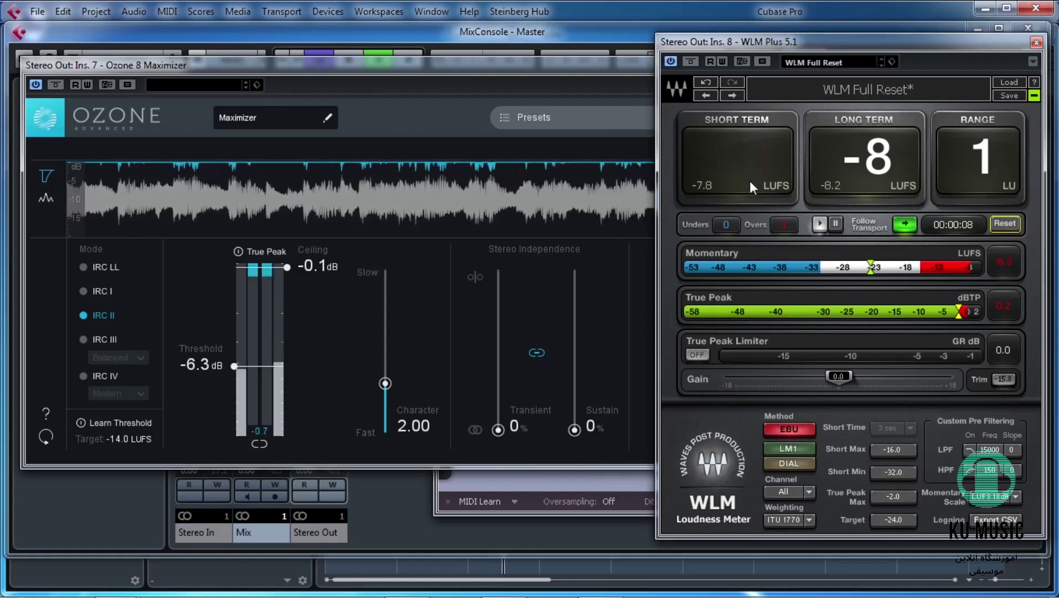
Step: Set the Maximizer's threshold to -6.2 dB and reset the loudness meter for a new measurement
{"action": "left_click", "coordinate": [203, 370]}
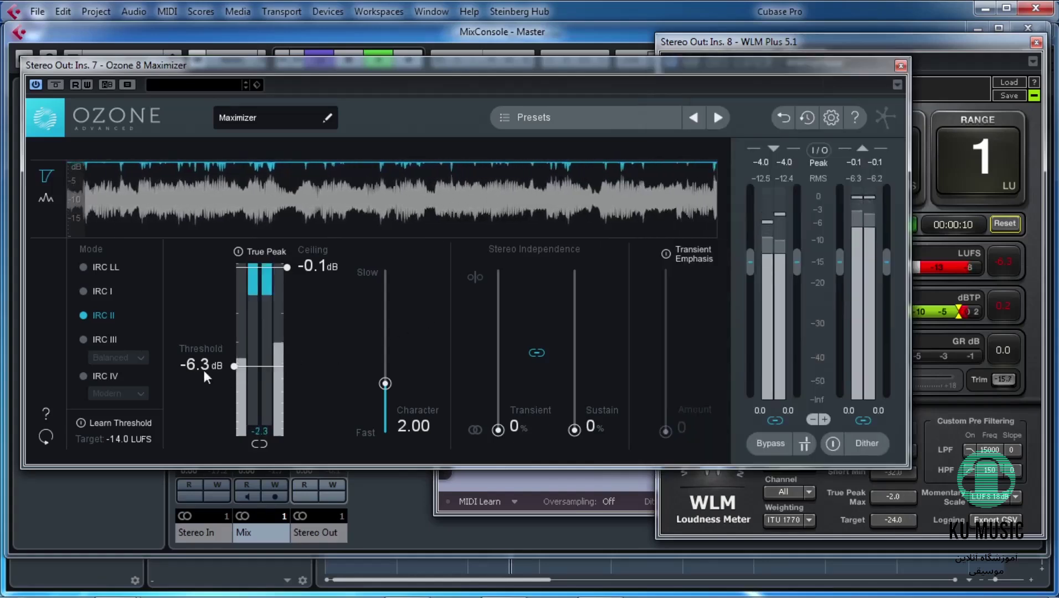
{"action": "double_click", "coordinate": [201, 370]}
{"action": "type", "text": "-6.2"}
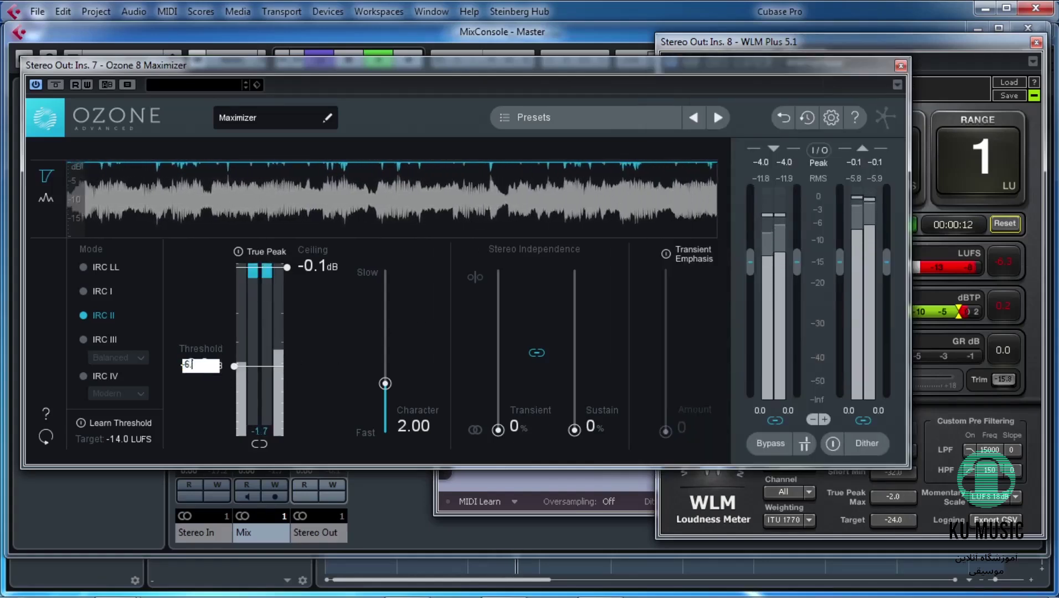
{"action": "key", "text": "Return"}
{"action": "left_click", "coordinate": [955, 72]}
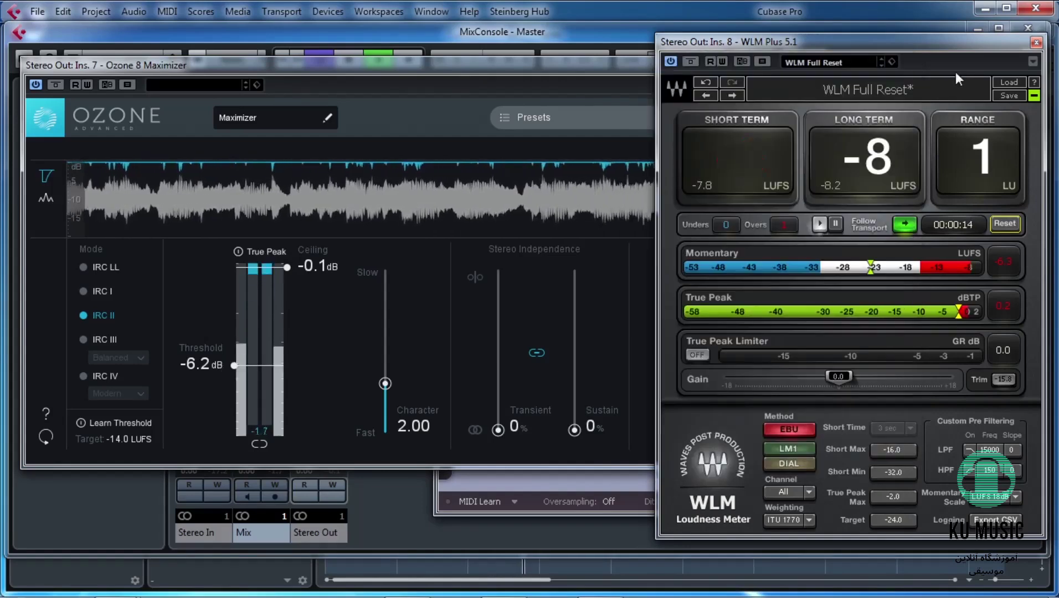
{"action": "left_click", "coordinate": [1004, 224]}
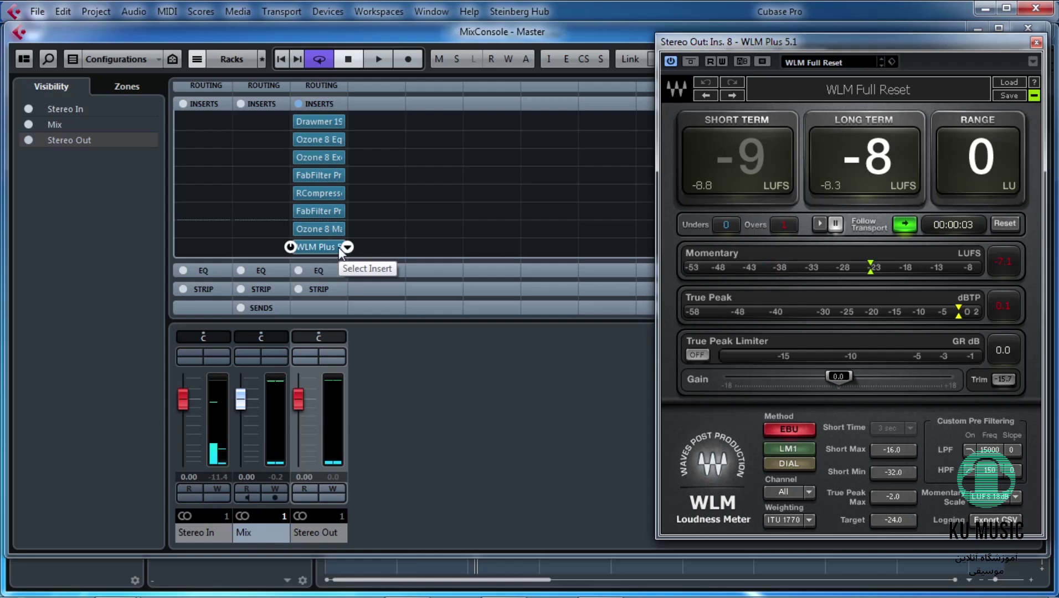
Step: Remove WLM Plus 5.1 from the stereo output's eighth insert and move Ozone 8 Maximizer down into that slot
{"action": "left_click", "coordinate": [348, 247]}
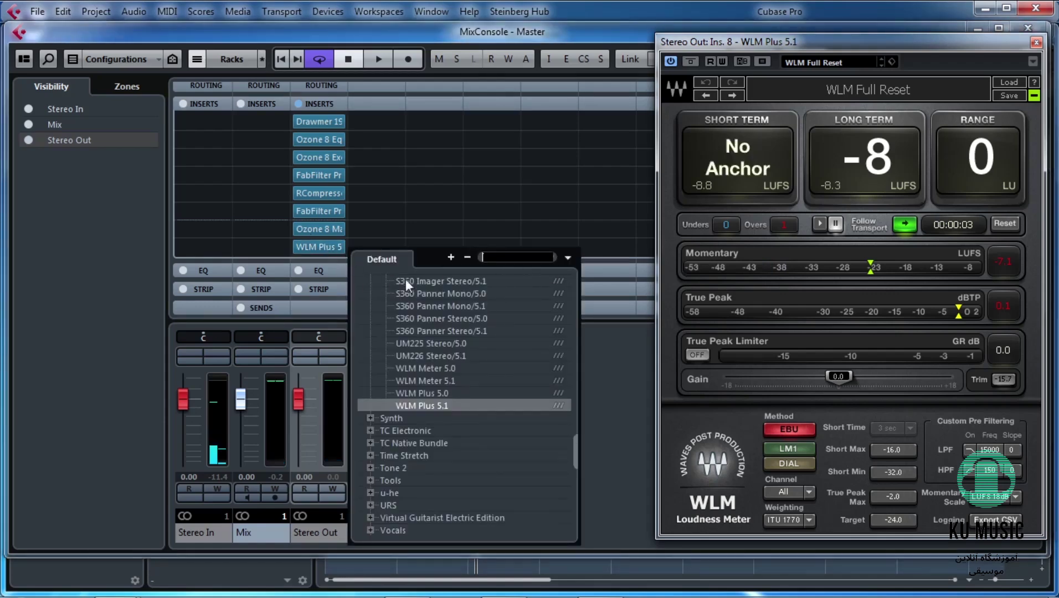
{"action": "scroll", "coordinate": [409, 286], "scroll_direction": "up", "scroll_amount": 20}
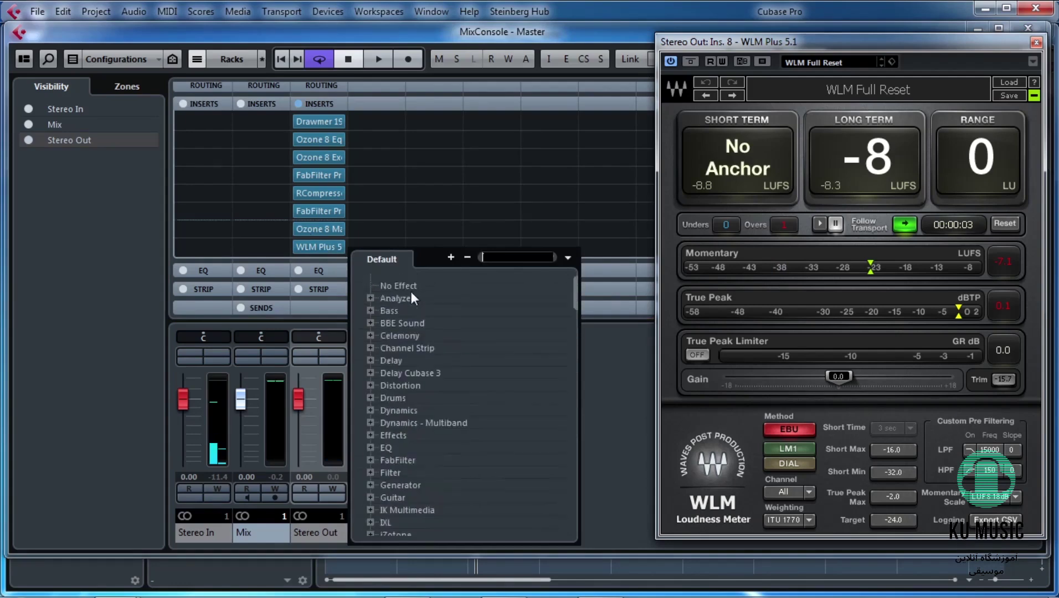
{"action": "left_click", "coordinate": [403, 285]}
{"action": "left_click_drag", "start_coordinate": [324, 230], "coordinate": [325, 244]}
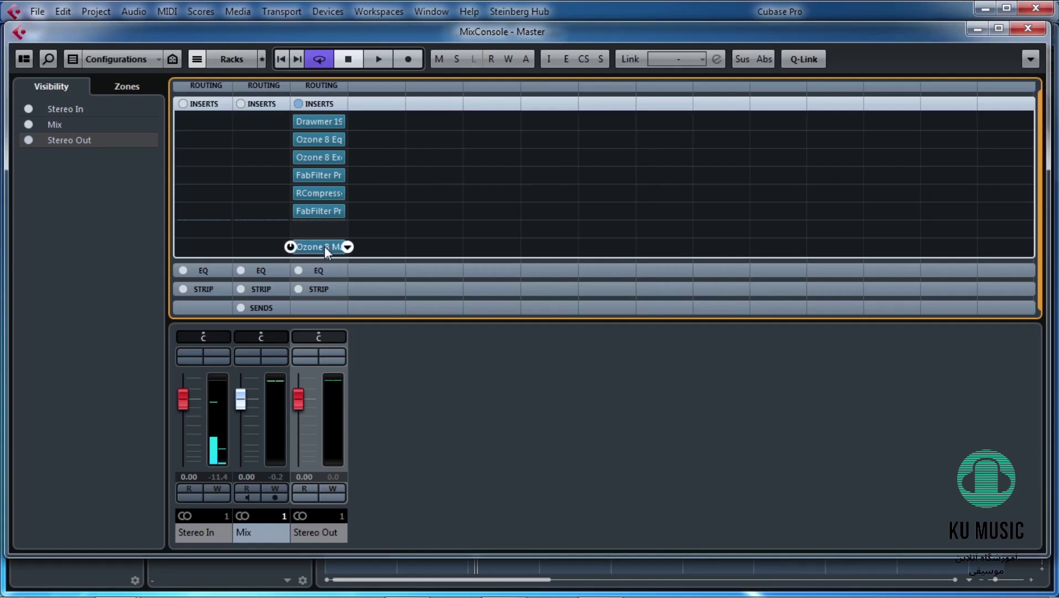
Step: Insert LinMB Stereo in the stereo output's empty seventh slot and load its Multi Opto Mastering preset
{"action": "left_click", "coordinate": [344, 230]}
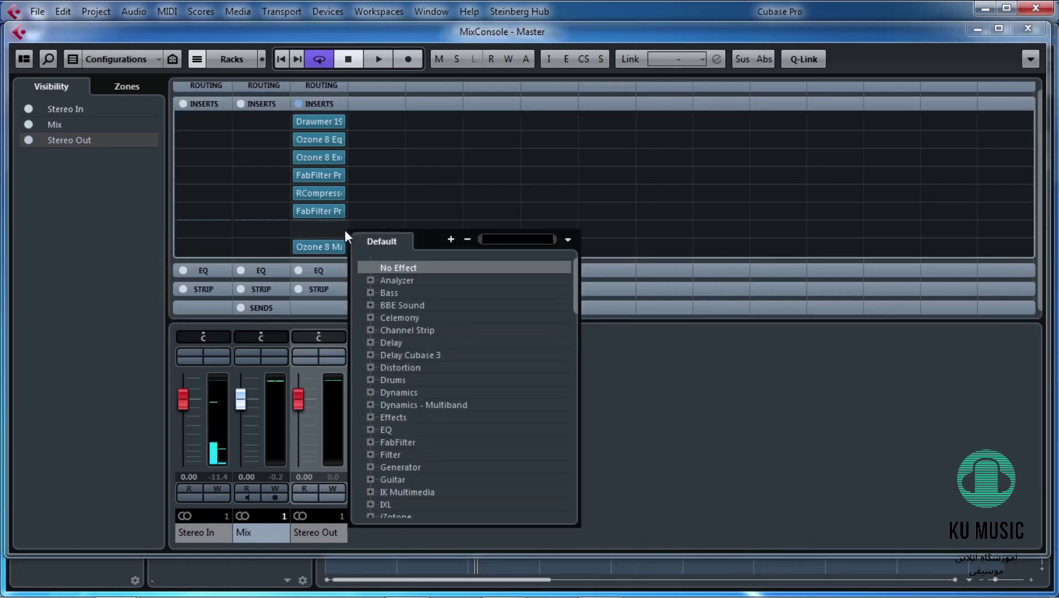
{"action": "type", "text": "lin"}
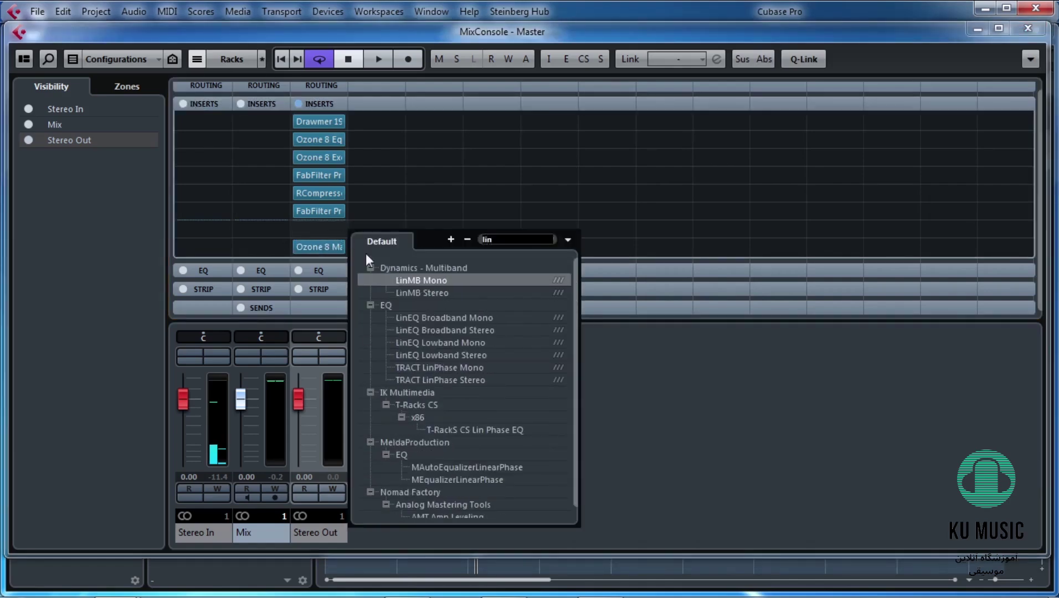
{"action": "left_click", "coordinate": [428, 294]}
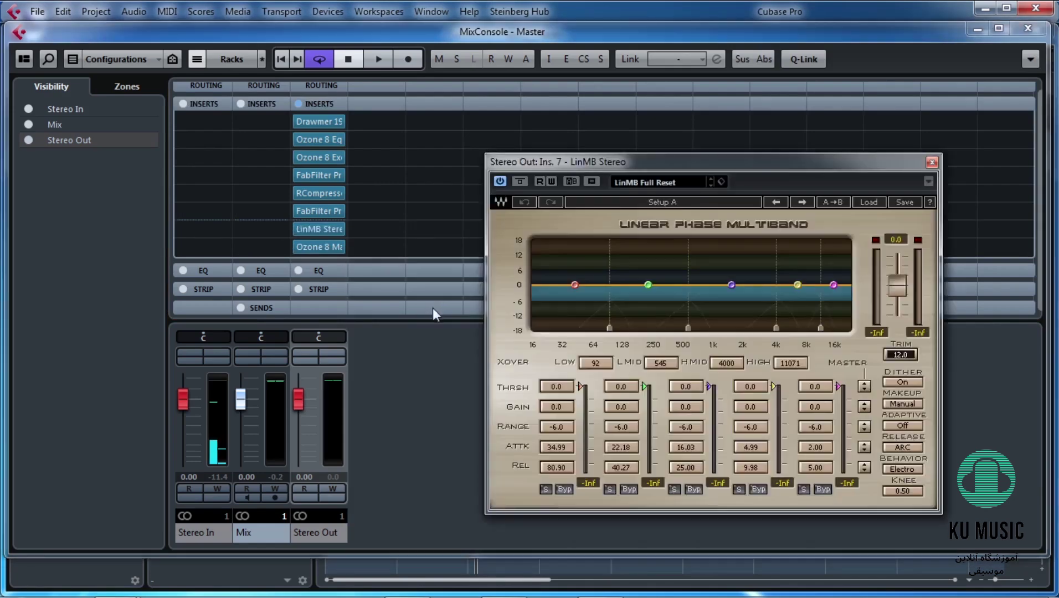
{"action": "left_click_drag", "start_coordinate": [595, 162], "coordinate": [512, 153]}
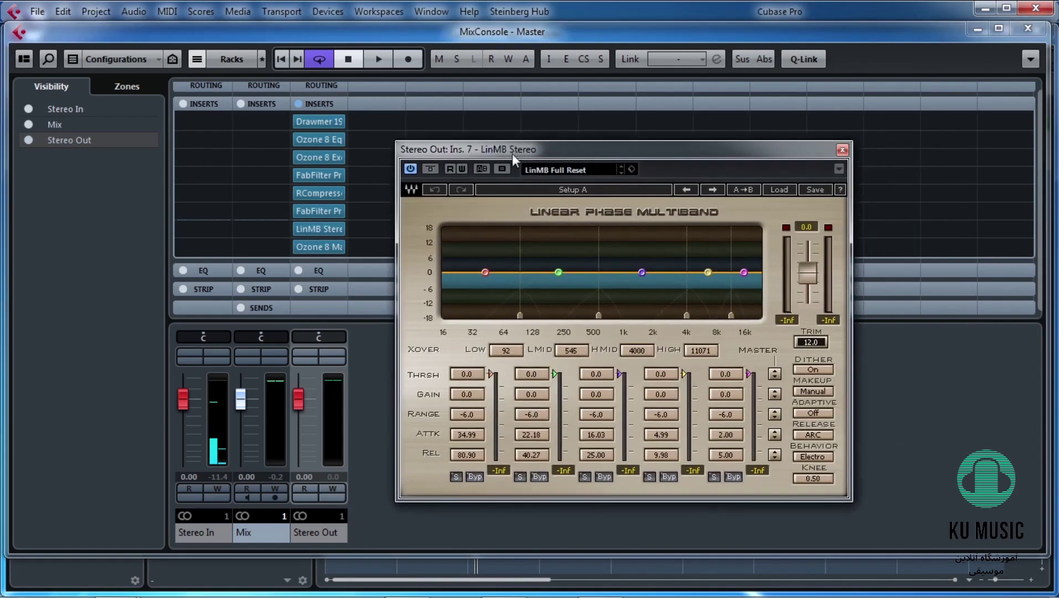
{"action": "left_click", "coordinate": [559, 170]}
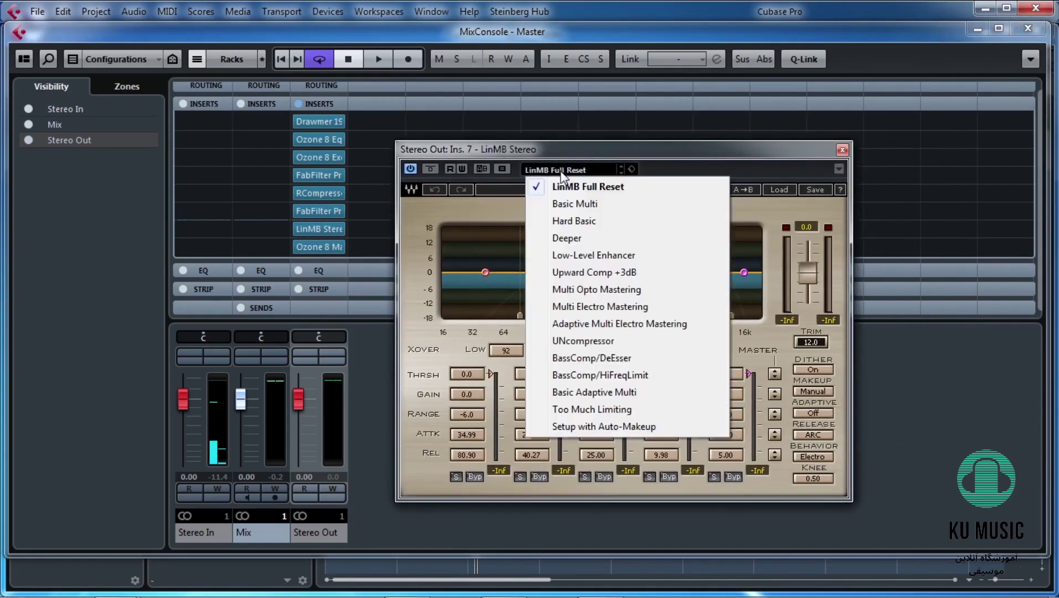
{"action": "left_click", "coordinate": [609, 290]}
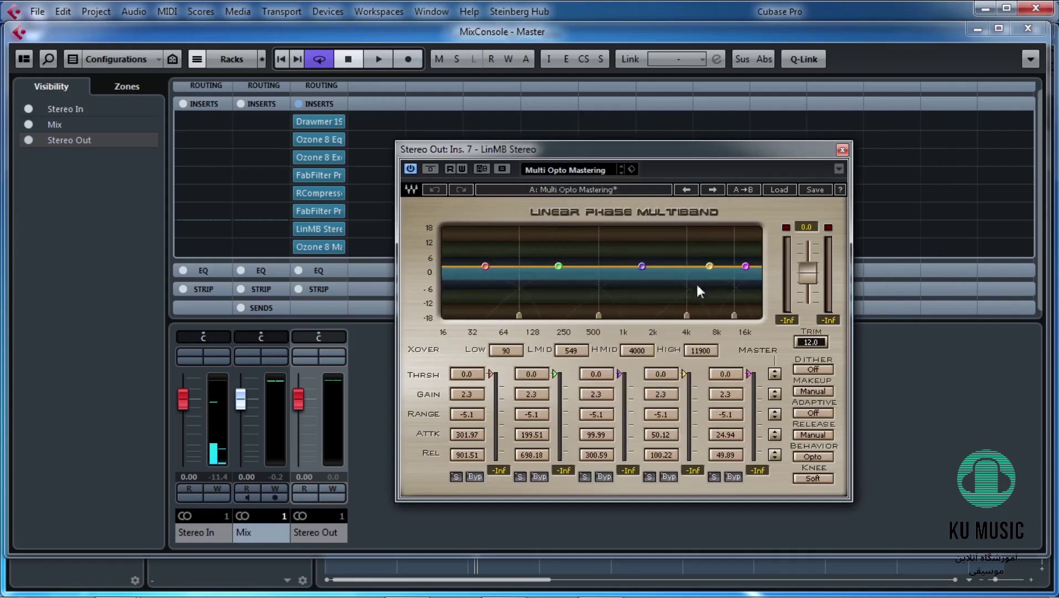
{"action": "left_click_drag", "start_coordinate": [597, 153], "coordinate": [615, 160]}
Step: Play the mix in short passes to hear the LinMB multiband compression and watch its band meters
{"action": "key", "text": "space"}
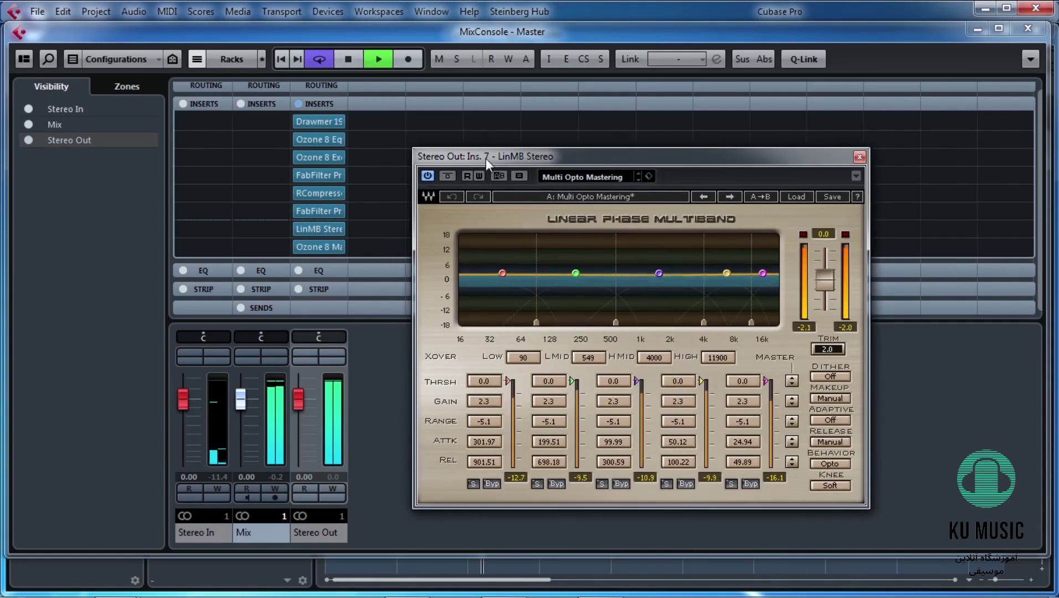
{"action": "left_click_drag", "start_coordinate": [486, 157], "coordinate": [512, 156]}
{"action": "key", "text": "space"}
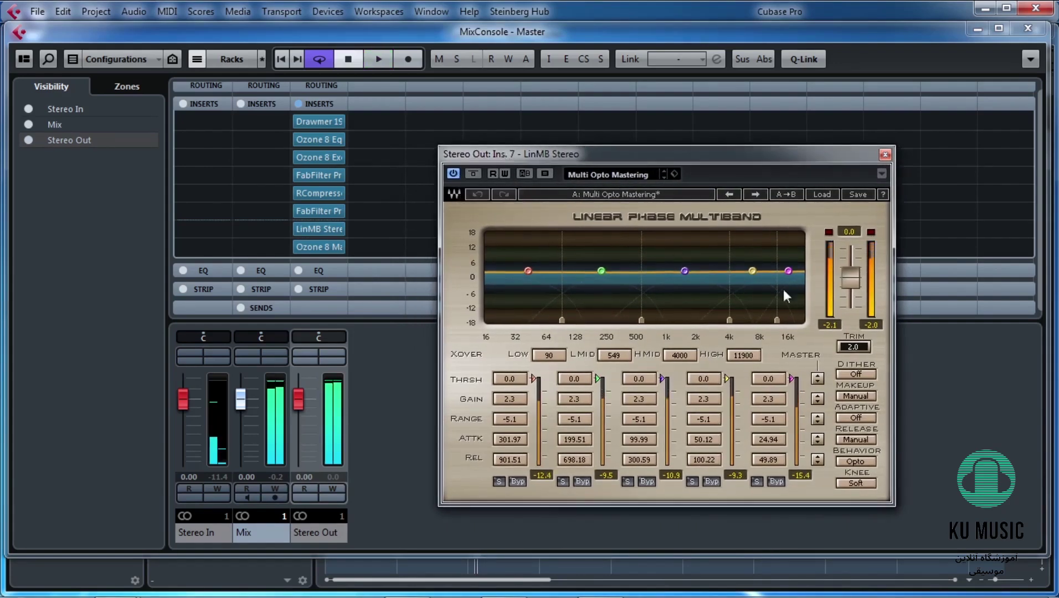
{"action": "left_click_drag", "start_coordinate": [511, 151], "coordinate": [522, 151]}
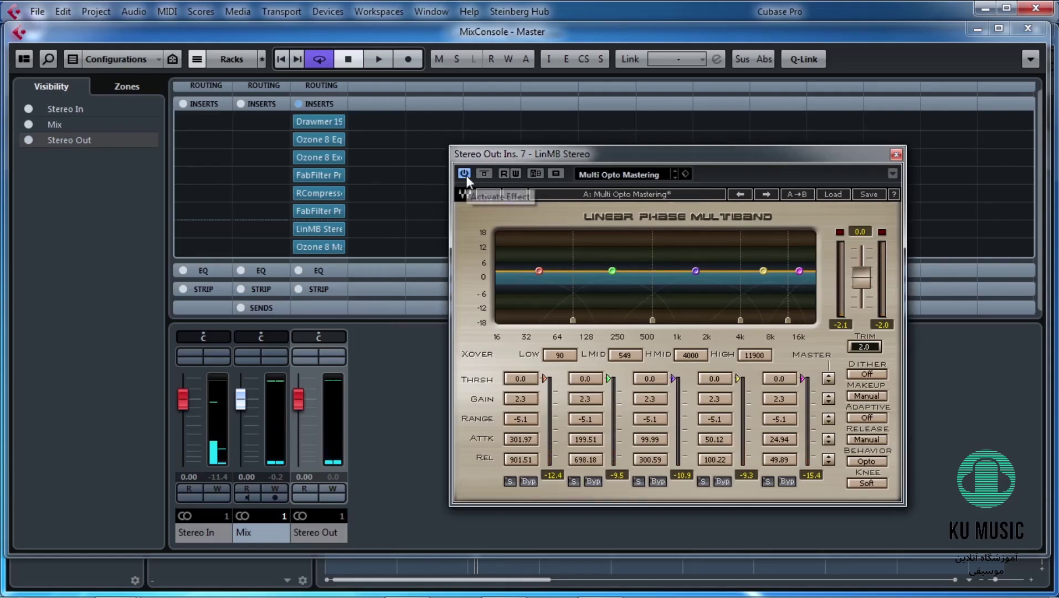
{"action": "key", "text": "space"}
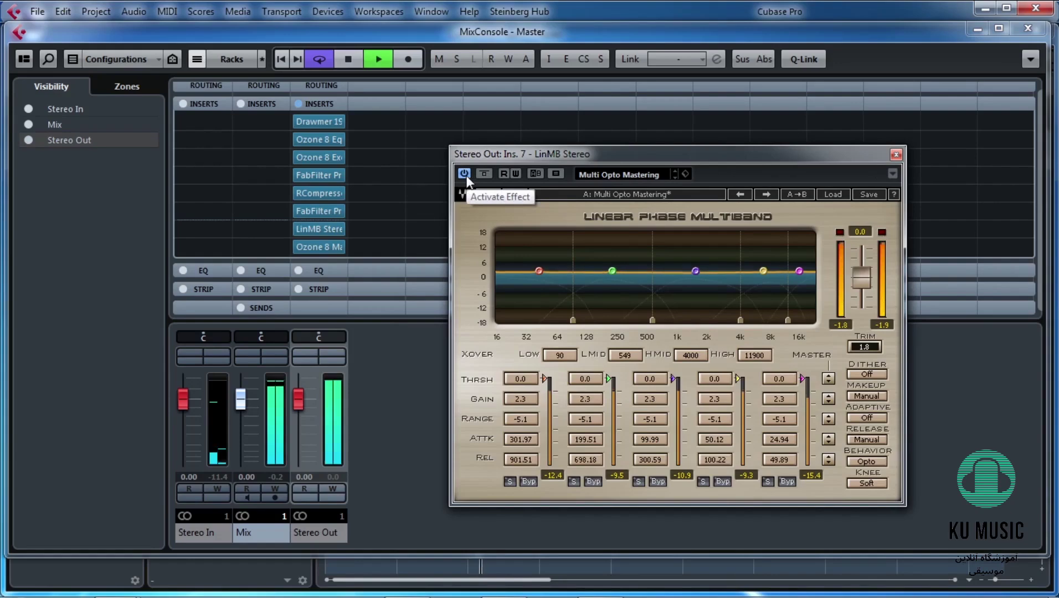
{"action": "key", "text": "space"}
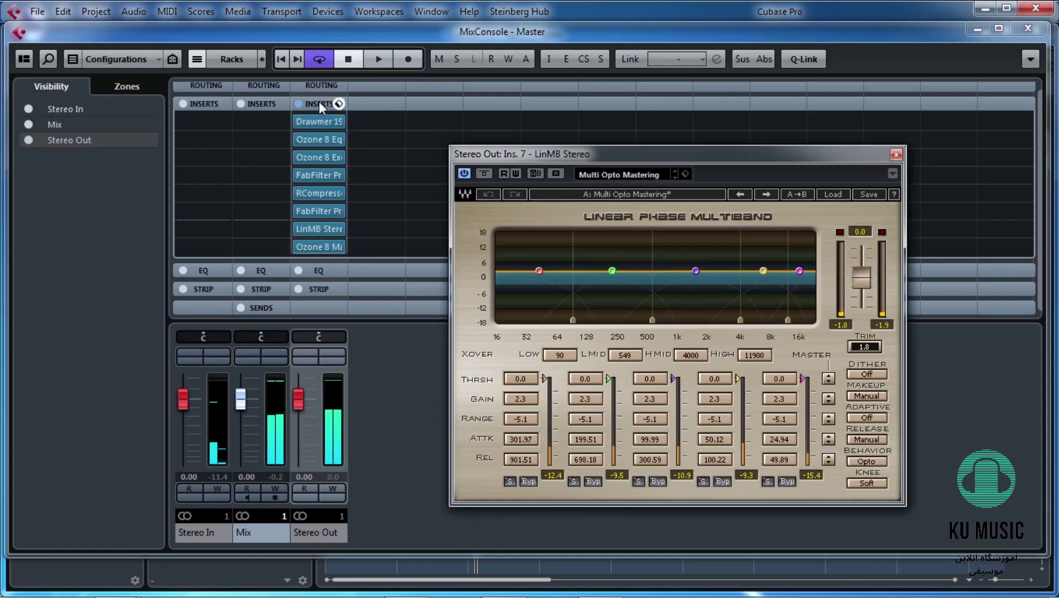
Step: Move RCompressor to the Mix channel's first insert and add WLM Plus 5.1 as the stereo output's last insert
{"action": "left_click_drag", "start_coordinate": [319, 192], "coordinate": [262, 126]}
{"action": "mouse_move", "coordinate": [308, 213]}
{"action": "left_mouse_down"}
{"action": "mouse_move", "coordinate": [307, 194]}
{"action": "mouse_move", "coordinate": [314, 229]}
{"action": "left_mouse_up"}
{"action": "left_click", "coordinate": [340, 249]}
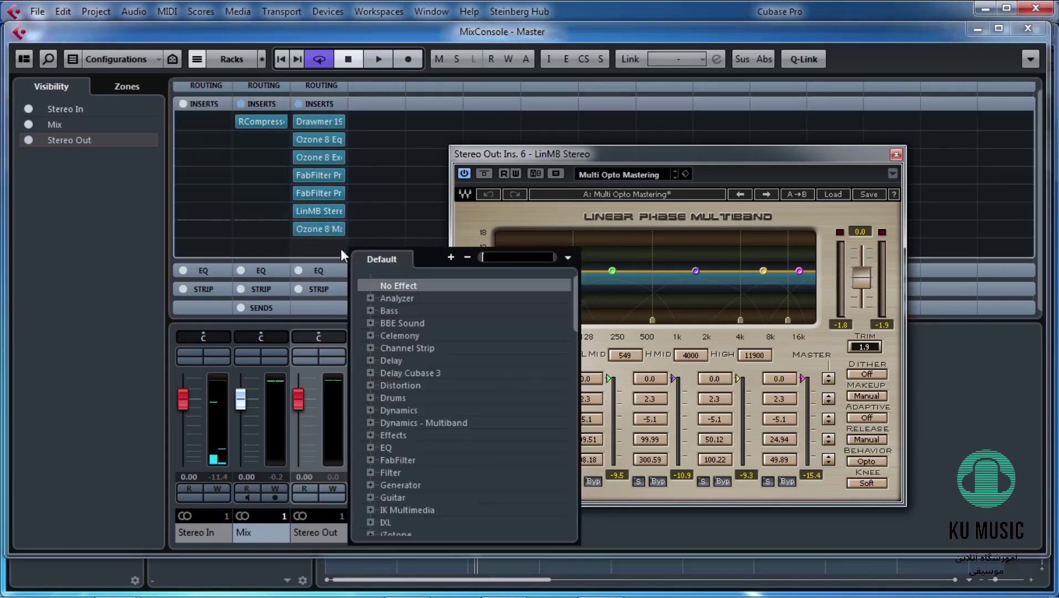
{"action": "type", "text": "wlm"}
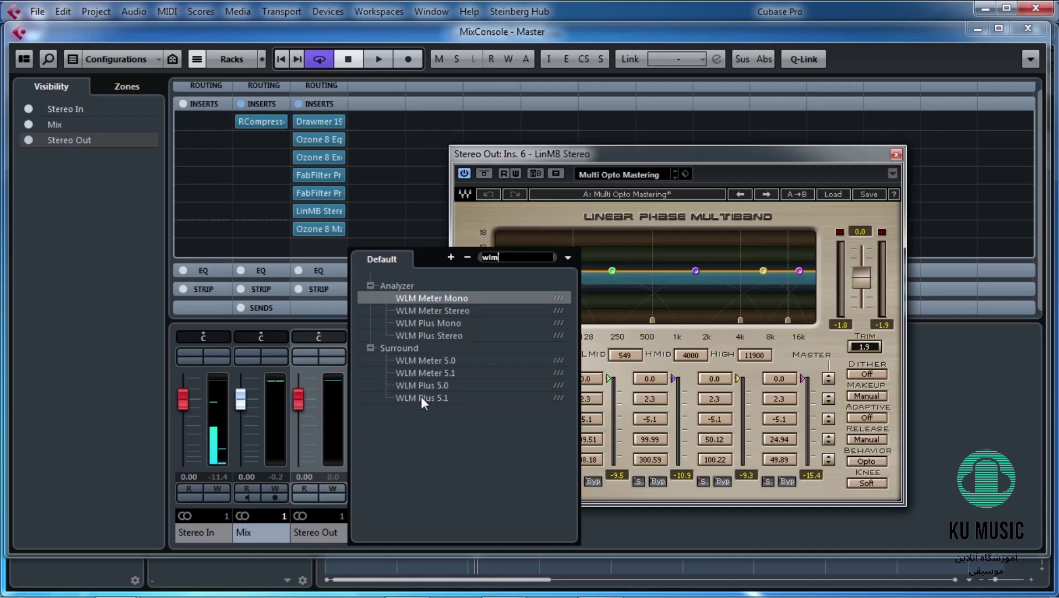
{"action": "left_click", "coordinate": [420, 398]}
Step: Play the mix with the multiband compressor active, check its loudness on the WLM meter and stop playback
{"action": "key", "text": "space"}
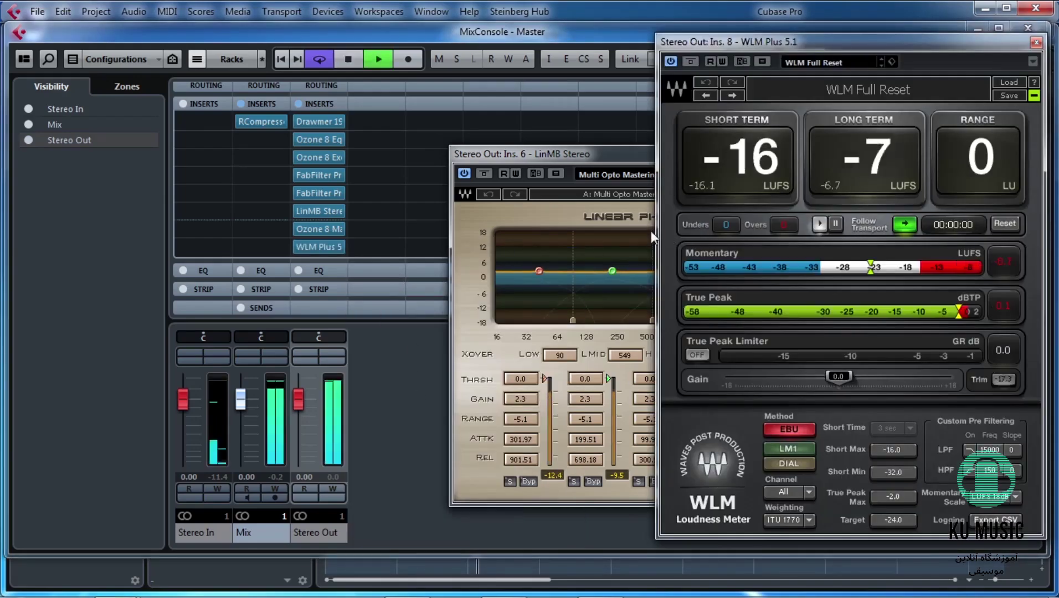
{"action": "left_click_drag", "start_coordinate": [589, 153], "coordinate": [541, 207]}
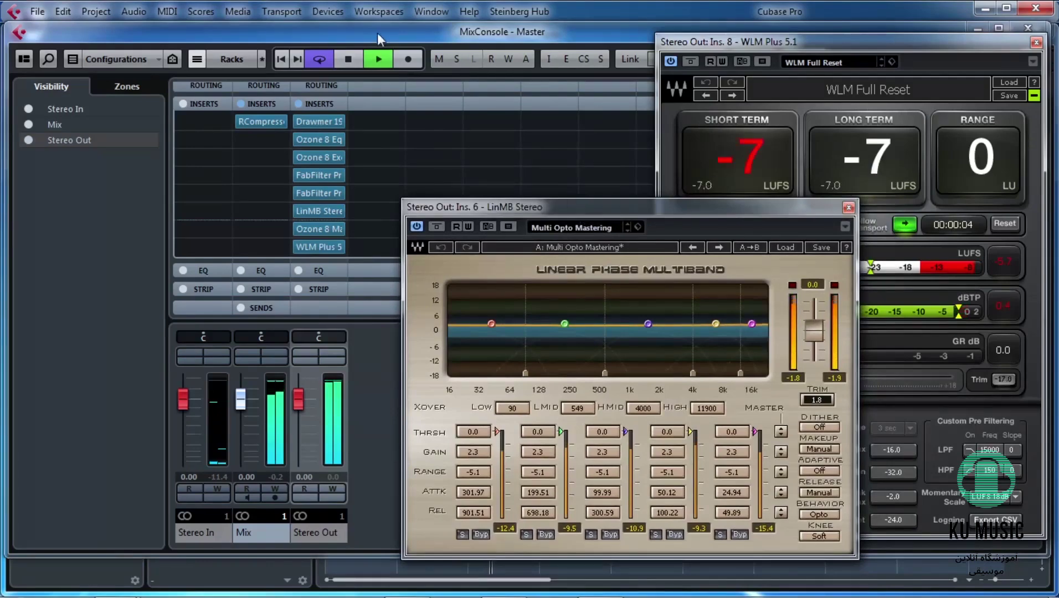
{"action": "left_click", "coordinate": [438, 75]}
{"action": "left_click_drag", "start_coordinate": [635, 206], "coordinate": [623, 209]}
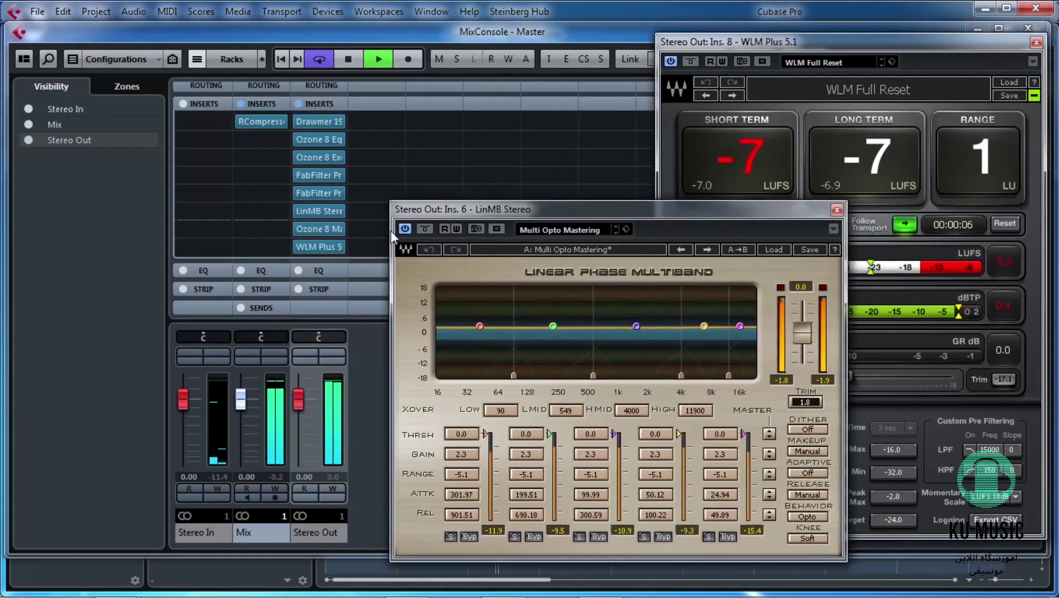
{"action": "key", "text": "space"}
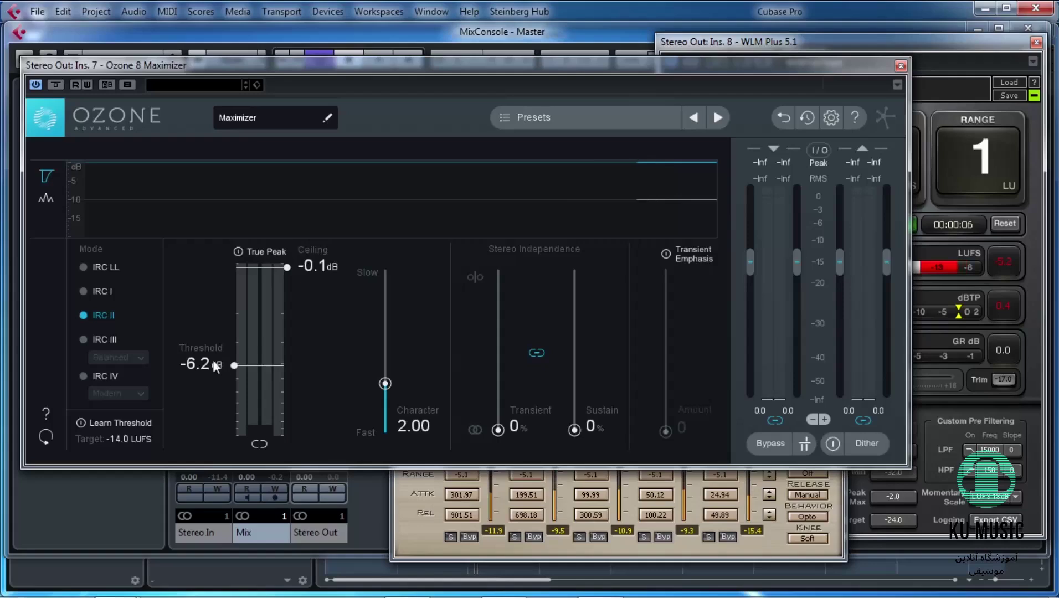
Step: Raise the Maximizer's threshold to -5.9 dB and play the mix to check its loudness
{"action": "left_click_drag", "start_coordinate": [233, 367], "coordinate": [232, 364]}
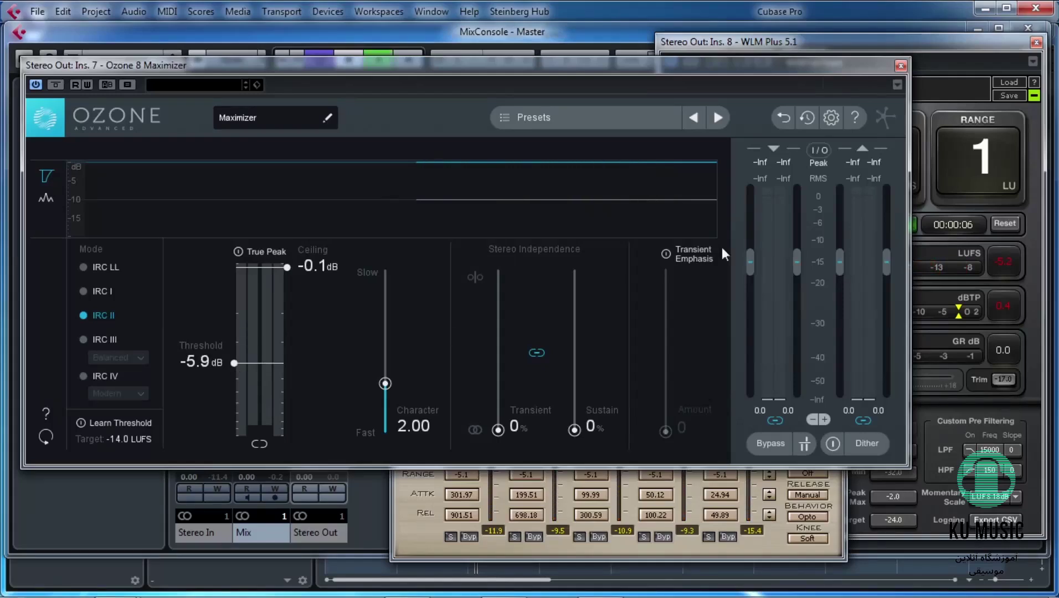
{"action": "key", "text": "space"}
{"action": "left_click", "coordinate": [936, 67]}
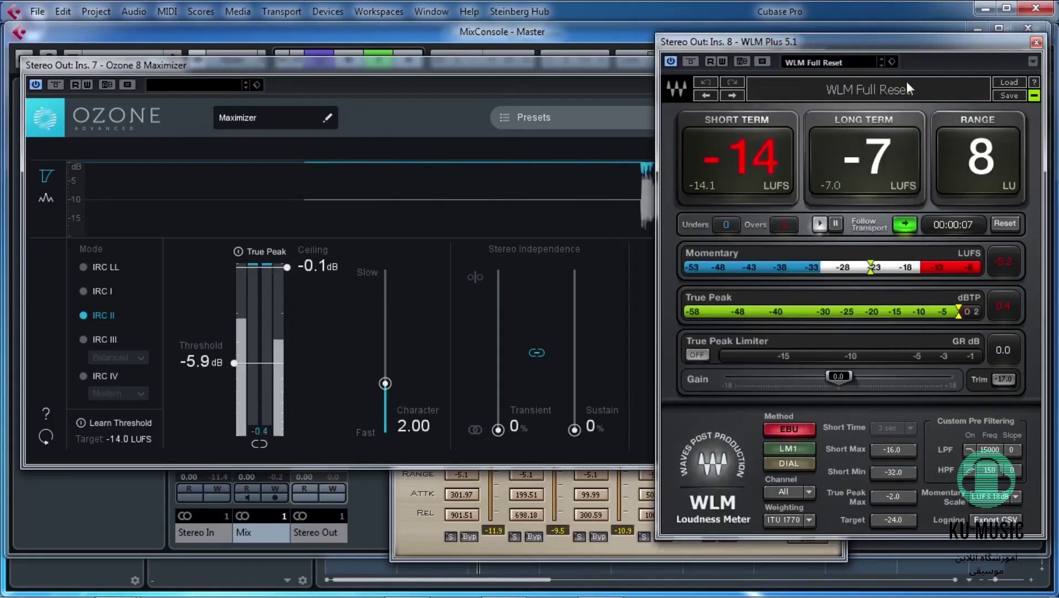
{"action": "left_click", "coordinate": [406, 494]}
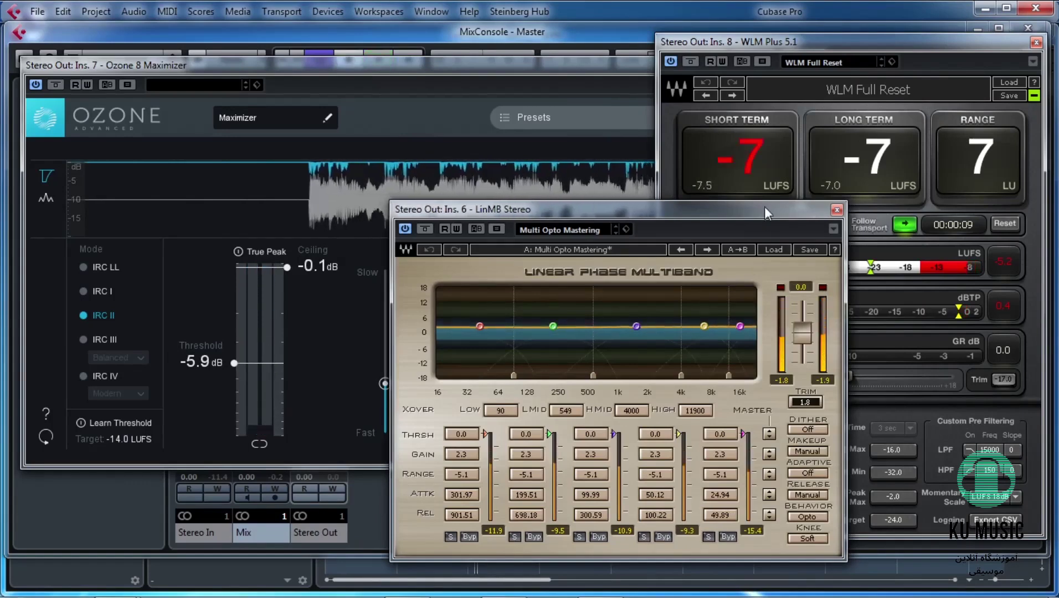
Step: Set the Maximizer's threshold to -5.8 dB during playback and close the LinMB window to check the loudness meter
{"action": "left_click", "coordinate": [233, 362]}
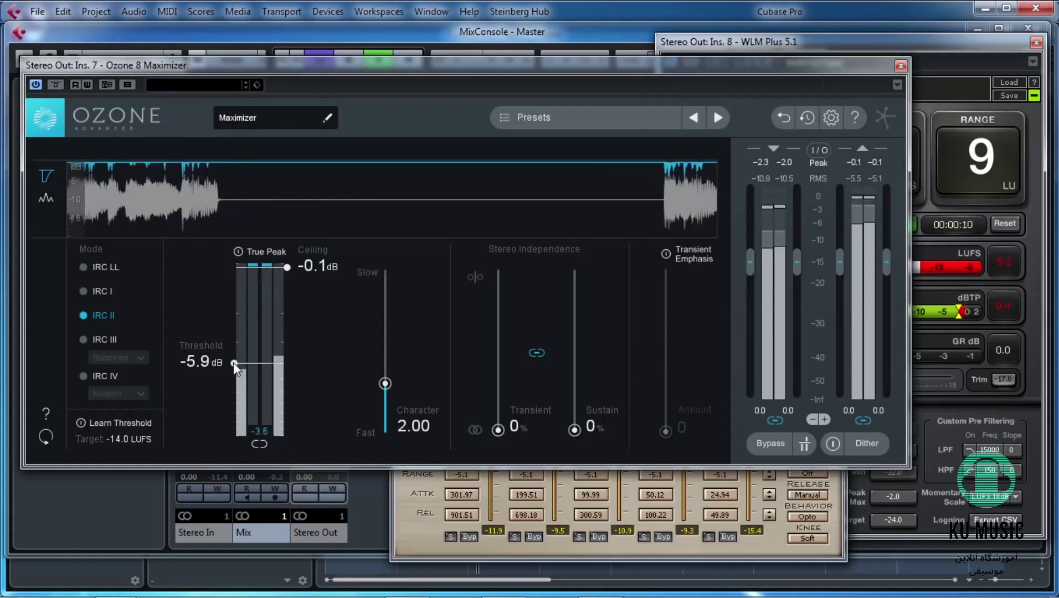
{"action": "left_click", "coordinate": [422, 523]}
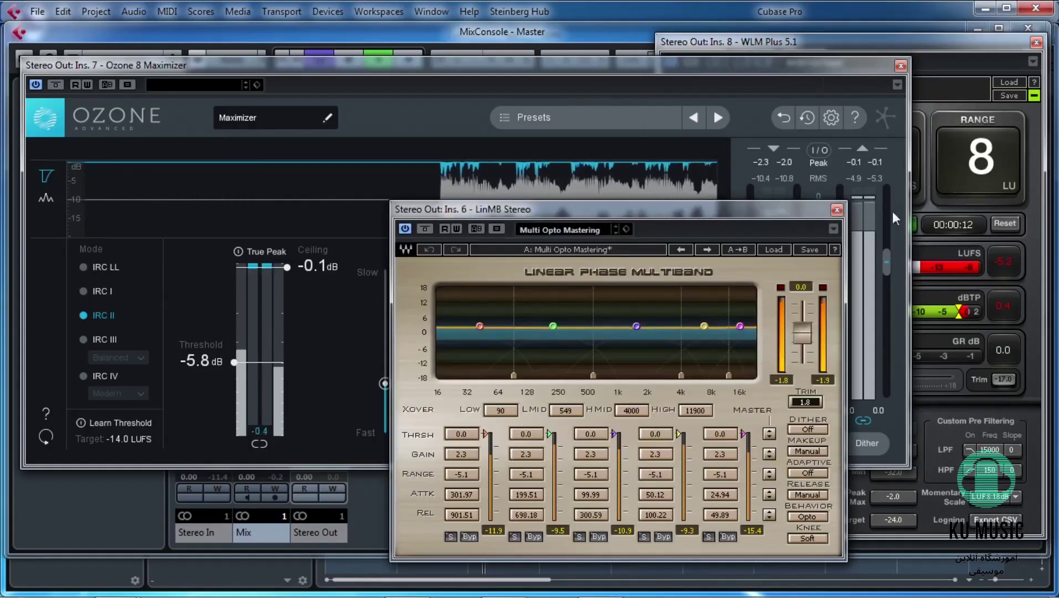
{"action": "left_click", "coordinate": [836, 210]}
{"action": "left_click", "coordinate": [953, 42]}
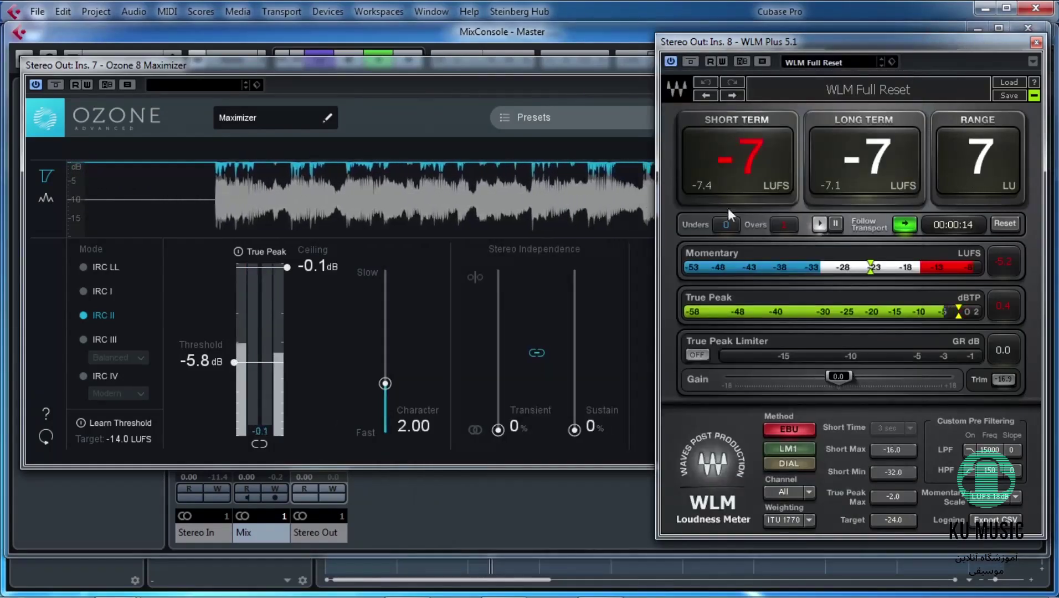
Step: Raise the Maximizer's threshold to -5.6 dB, check the loudness and restart the WLM measurement
{"action": "left_click", "coordinate": [234, 365]}
{"action": "left_click_drag", "start_coordinate": [234, 365], "coordinate": [234, 362]}
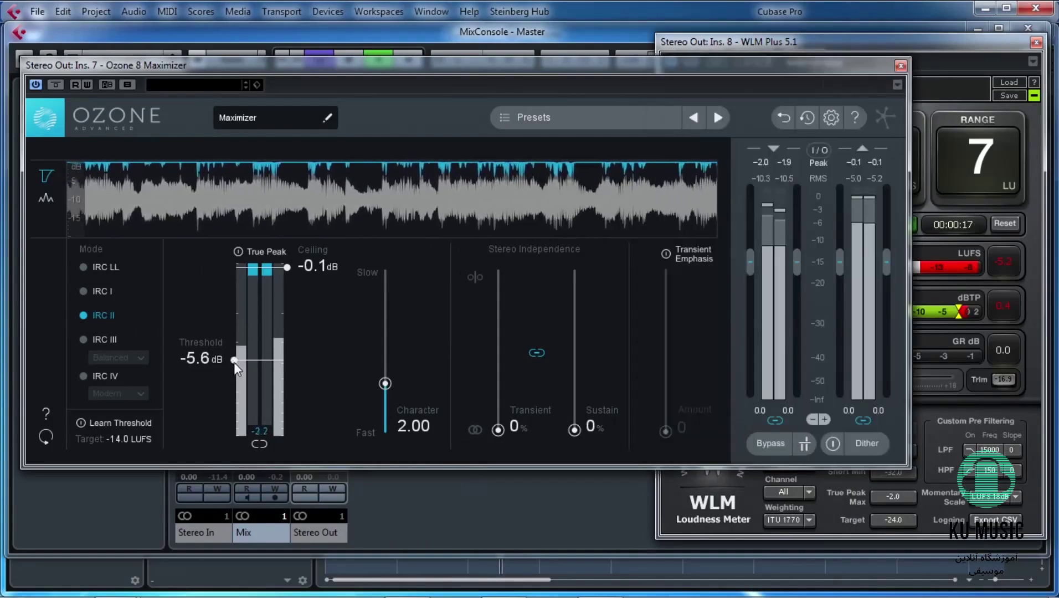
{"action": "left_click", "coordinate": [943, 57]}
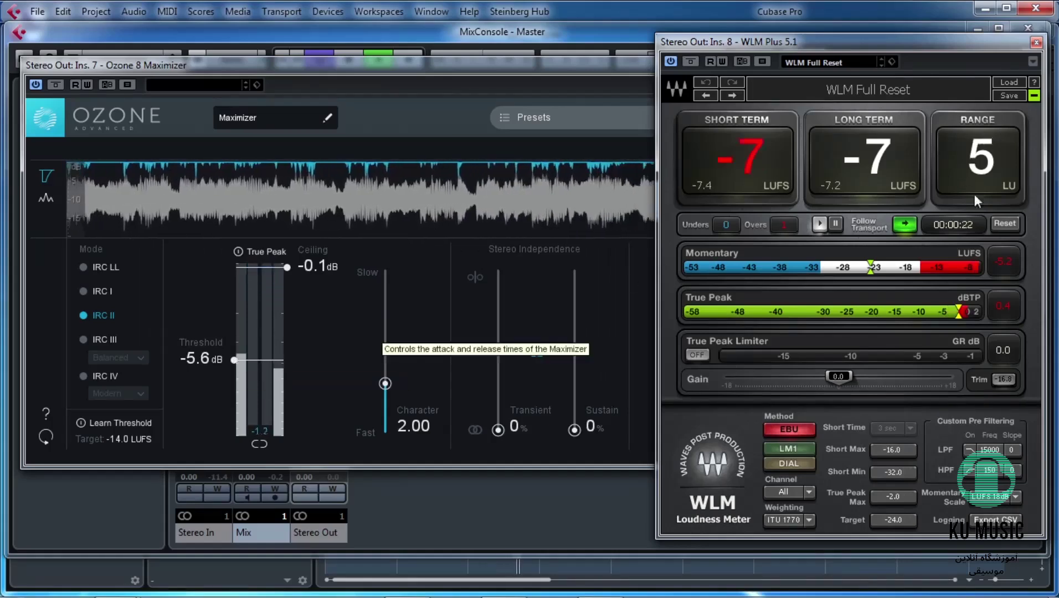
{"action": "left_click", "coordinate": [1004, 223]}
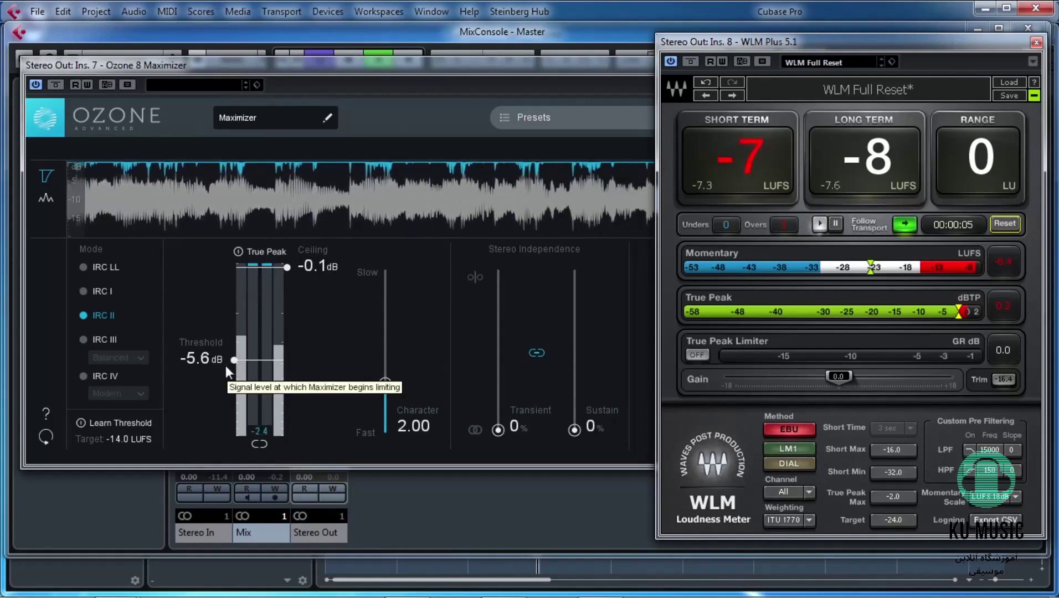
Step: Set the Maximizer's threshold to -5.5 dB, remeasure the loudness from a reset meter, and stop playback and close the Maximizer
{"action": "left_click_drag", "start_coordinate": [236, 359], "coordinate": [233, 358]}
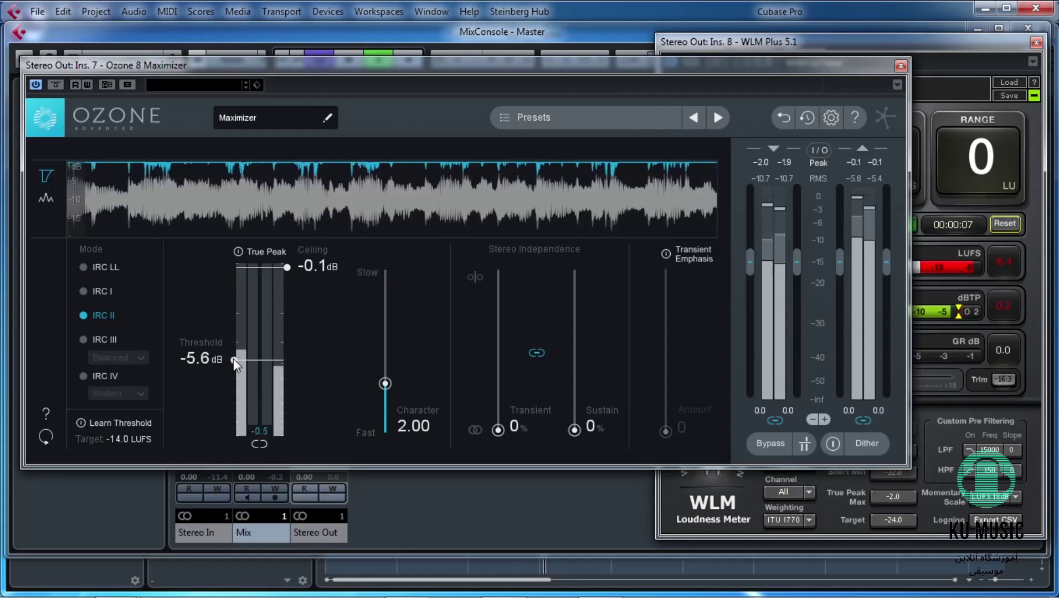
{"action": "left_click", "coordinate": [1006, 224]}
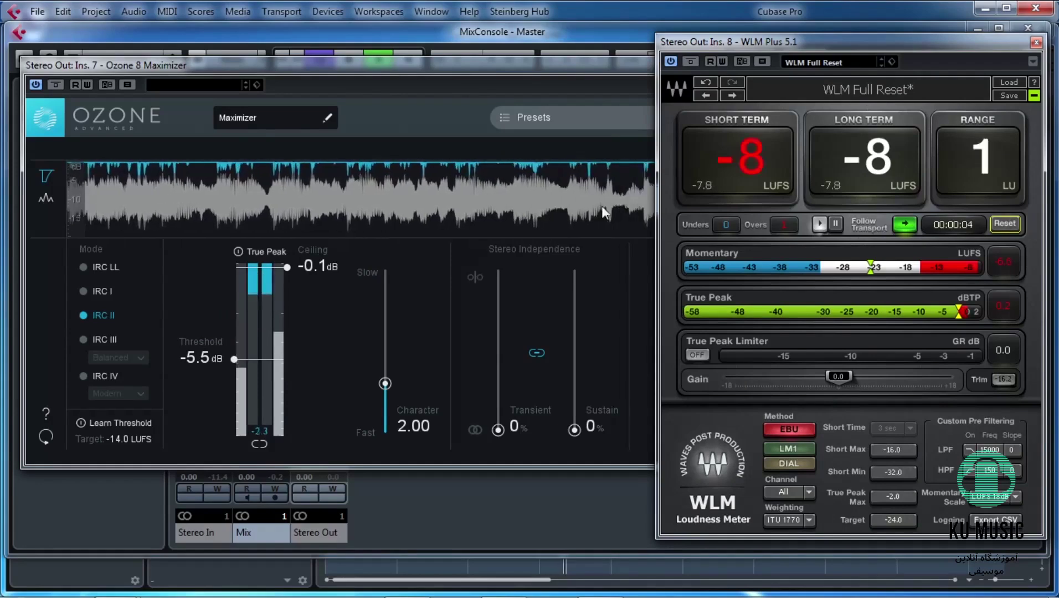
{"action": "key", "text": "space"}
{"action": "left_click", "coordinate": [612, 68]}
{"action": "left_click", "coordinate": [905, 64]}
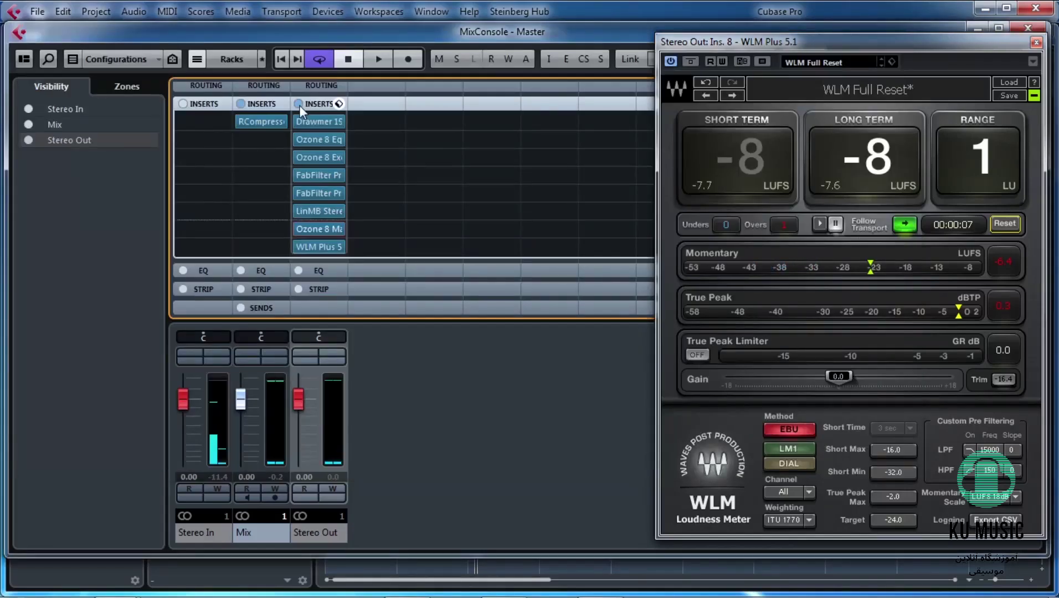
Step: Play the mix and bypass all inserts on the stereo output and the Mix channel to compare with the unprocessed sound
{"action": "key", "text": "space"}
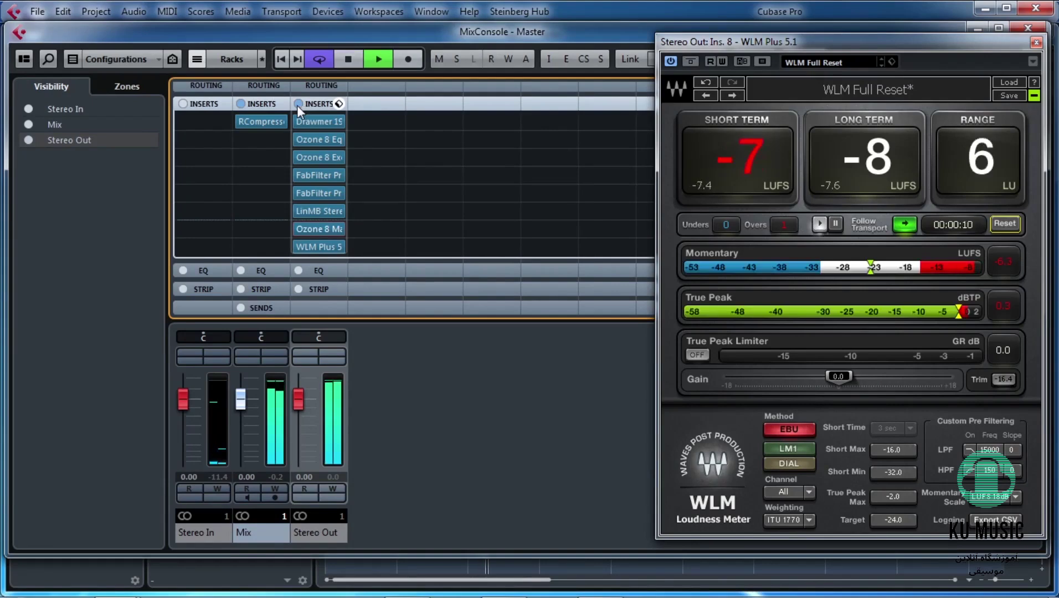
{"action": "left_click", "coordinate": [298, 104]}
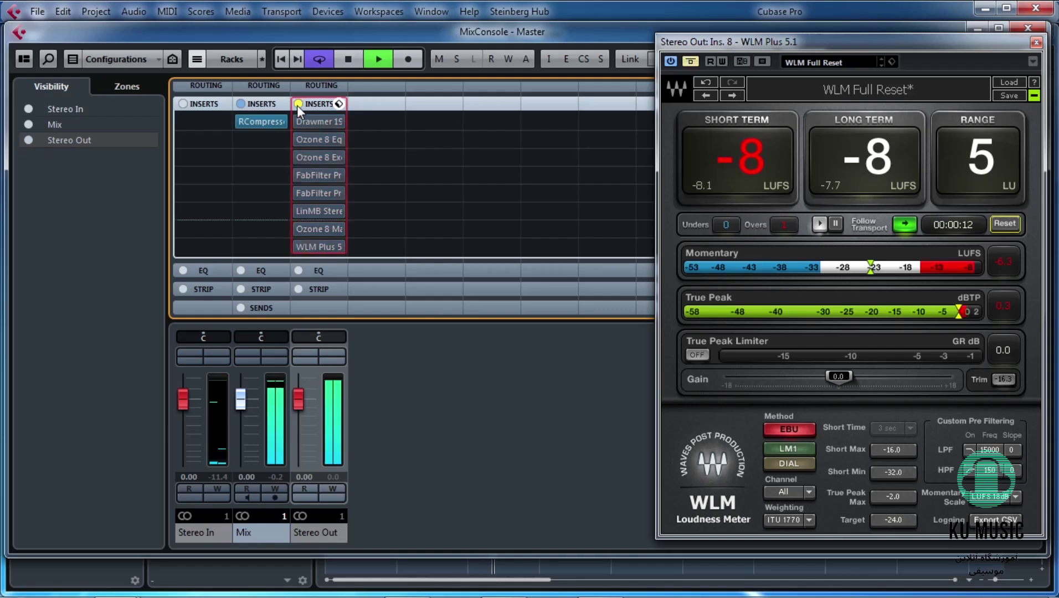
{"action": "left_click", "coordinate": [241, 104]}
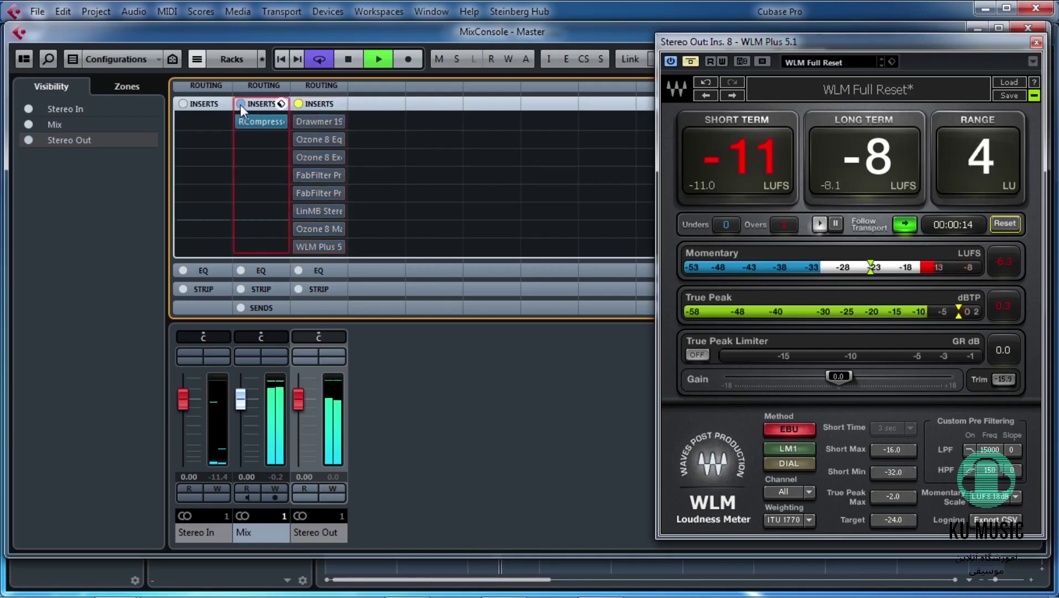
Step: Re-enable the inserts on the Mix channel and the stereo output to hear the processed sound again
{"action": "left_click", "coordinate": [241, 104]}
{"action": "left_click", "coordinate": [299, 104]}
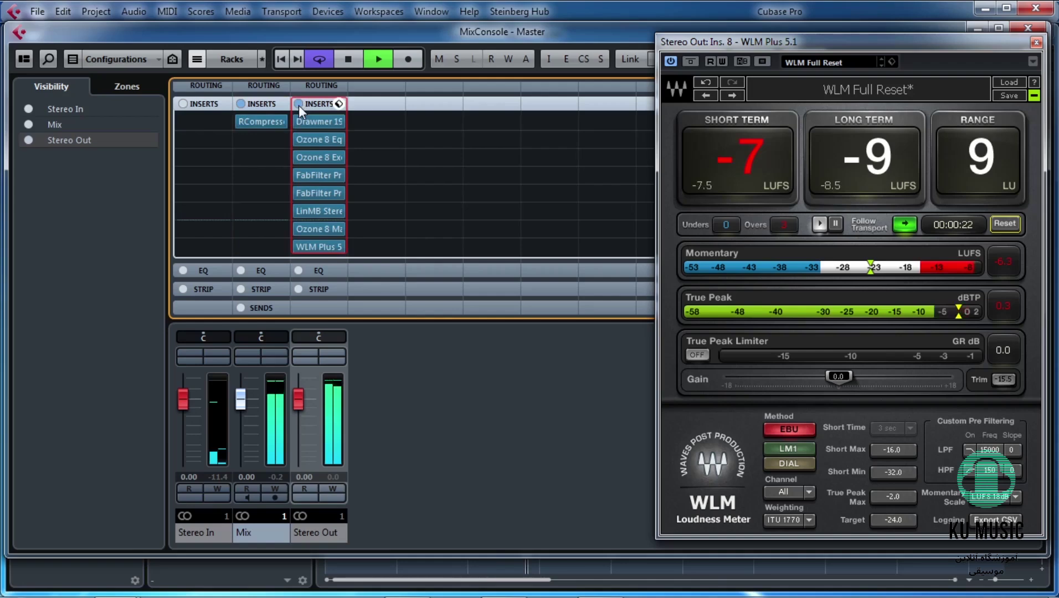
Step: Try the Maximizer's threshold at -5.8 dB against the loudness meter, set it to -5.6 dB and close the plug-in
{"action": "left_click", "coordinate": [315, 228]}
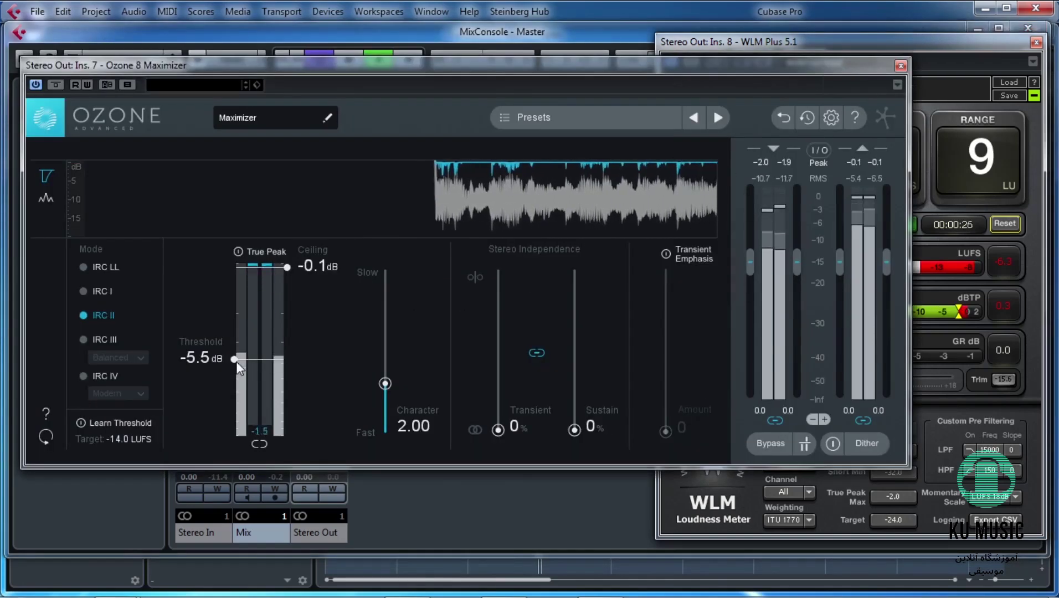
{"action": "left_click_drag", "start_coordinate": [236, 361], "coordinate": [234, 366]}
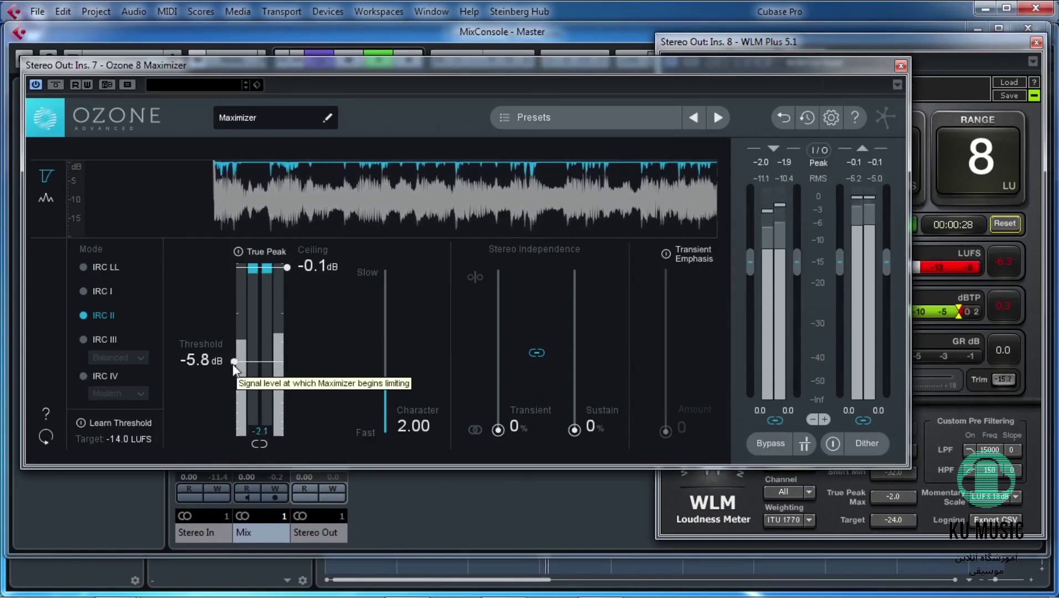
{"action": "left_click", "coordinate": [901, 66]}
{"action": "left_click", "coordinate": [328, 232]}
{"action": "left_click_drag", "start_coordinate": [235, 365], "coordinate": [230, 360]}
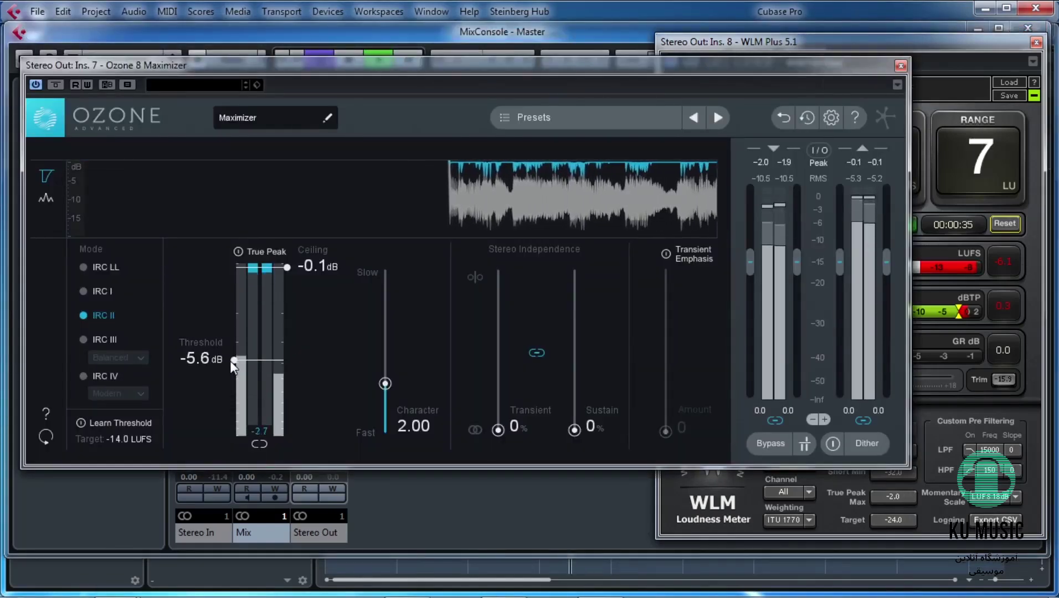
{"action": "left_click", "coordinate": [901, 66]}
Step: Remove the WLM Plus meter from the last insert slot of the stereo output
{"action": "left_click", "coordinate": [326, 246]}
{"action": "scroll", "coordinate": [455, 305], "scroll_direction": "up", "scroll_amount": 5}
{"action": "scroll", "coordinate": [428, 295], "scroll_direction": "up", "scroll_amount": 20}
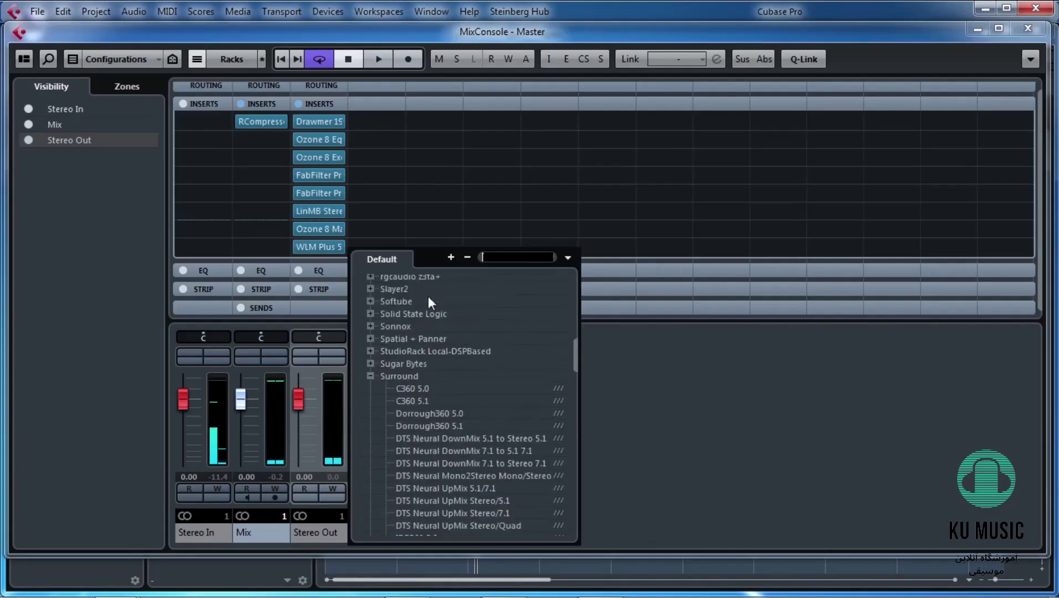
{"action": "left_click", "coordinate": [409, 285]}
Step: Move RCompressor from the Mix channel into the stereo output's fifth insert slot, between the two FabFilter plug-ins, and play the result briefly
{"action": "mouse_move", "coordinate": [320, 227]}
{"action": "left_mouse_down"}
{"action": "mouse_move", "coordinate": [320, 246]}
{"action": "mouse_move", "coordinate": [320, 211]}
{"action": "left_mouse_up"}
{"action": "left_click_drag", "start_coordinate": [259, 121], "coordinate": [320, 192]}
{"action": "key", "text": "space"}
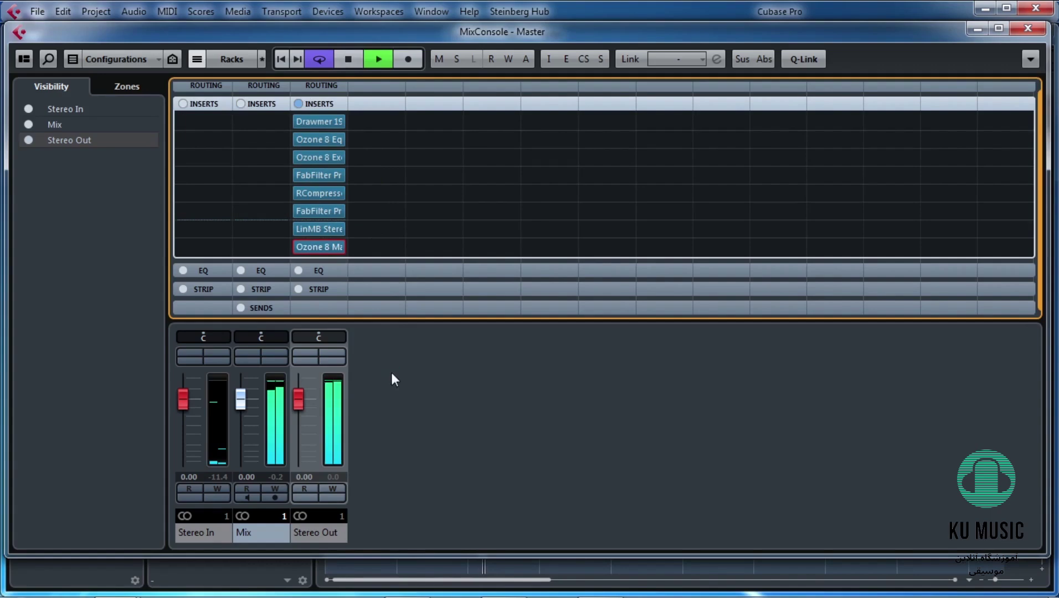
{"action": "key", "text": "space"}
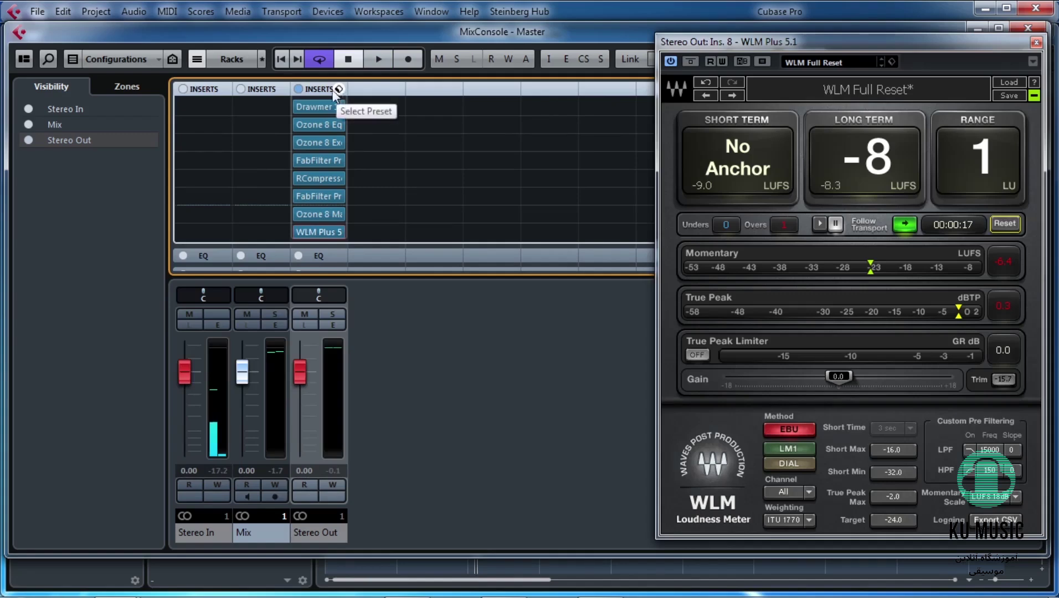
Step: Save the stereo output's insert chain as an FX chain preset named "Master New"
{"action": "left_click", "coordinate": [339, 90]}
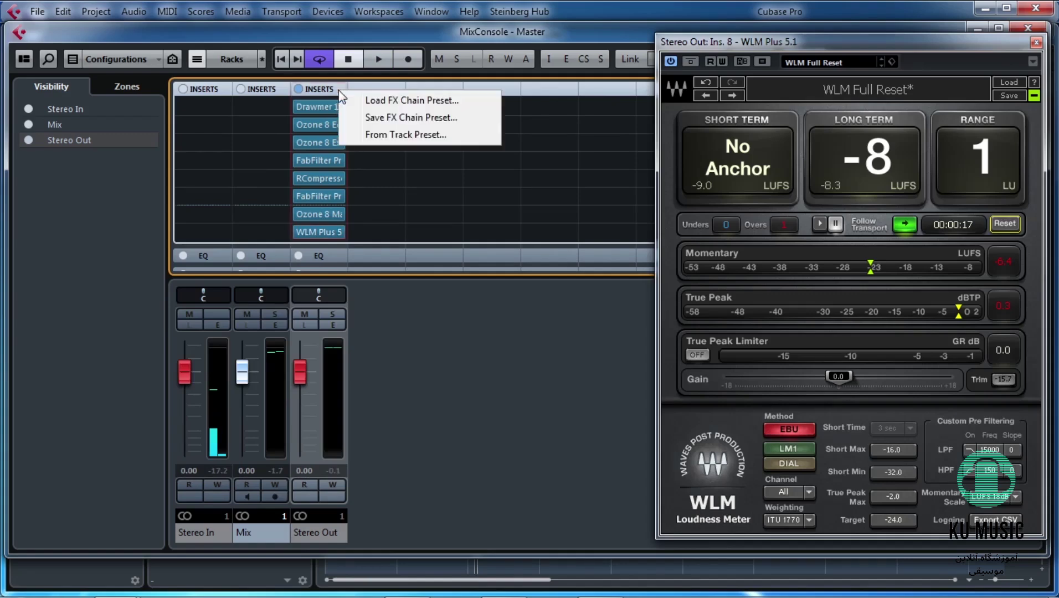
{"action": "left_click", "coordinate": [338, 90]}
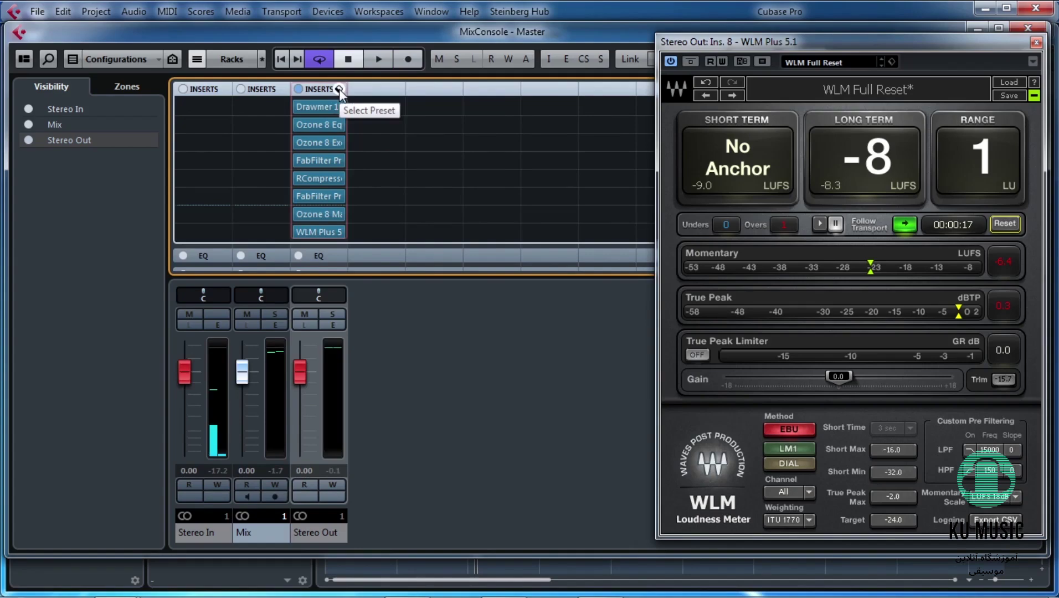
{"action": "left_click", "coordinate": [339, 89]}
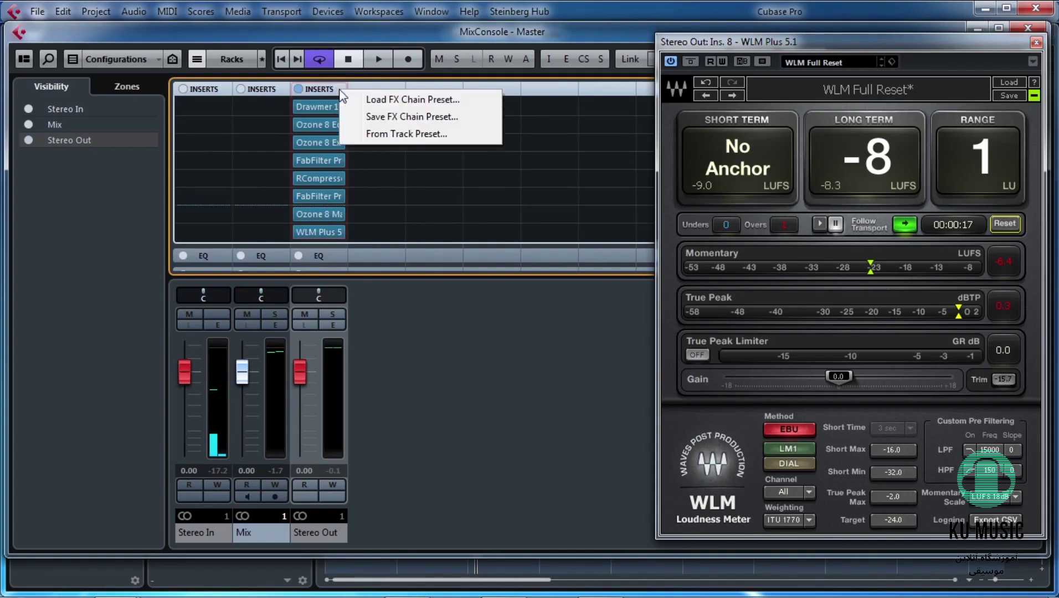
{"action": "left_click", "coordinate": [379, 118]}
{"action": "type", "text": "Mast"}
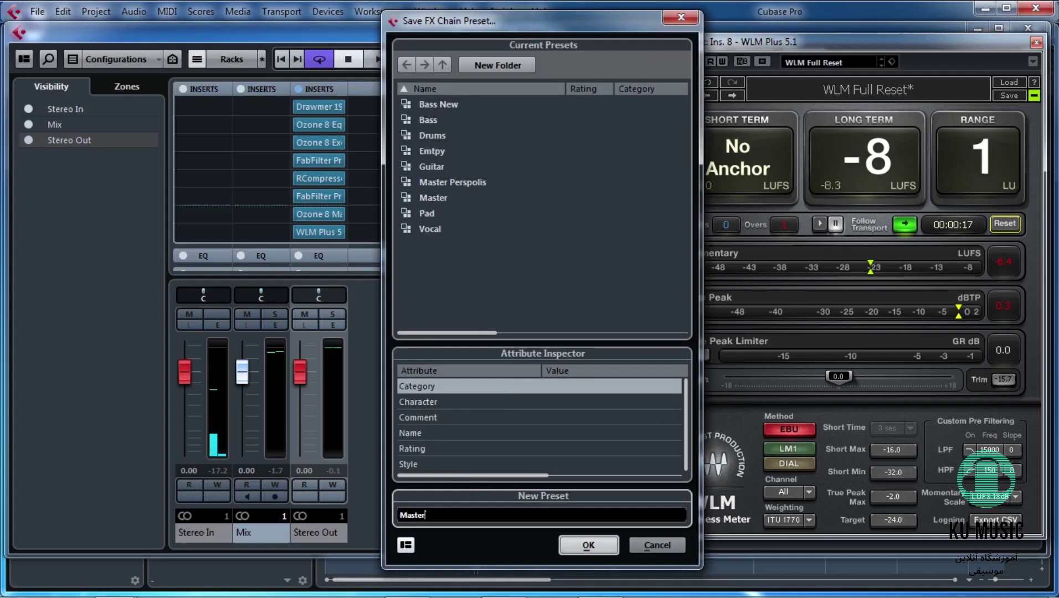
{"action": "type", "text": "er New"}
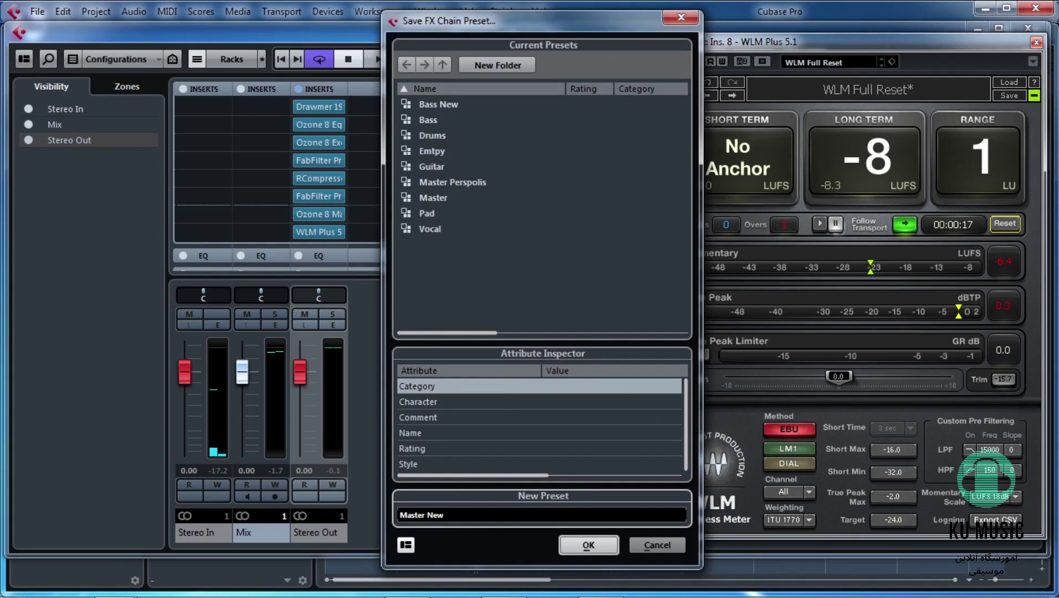